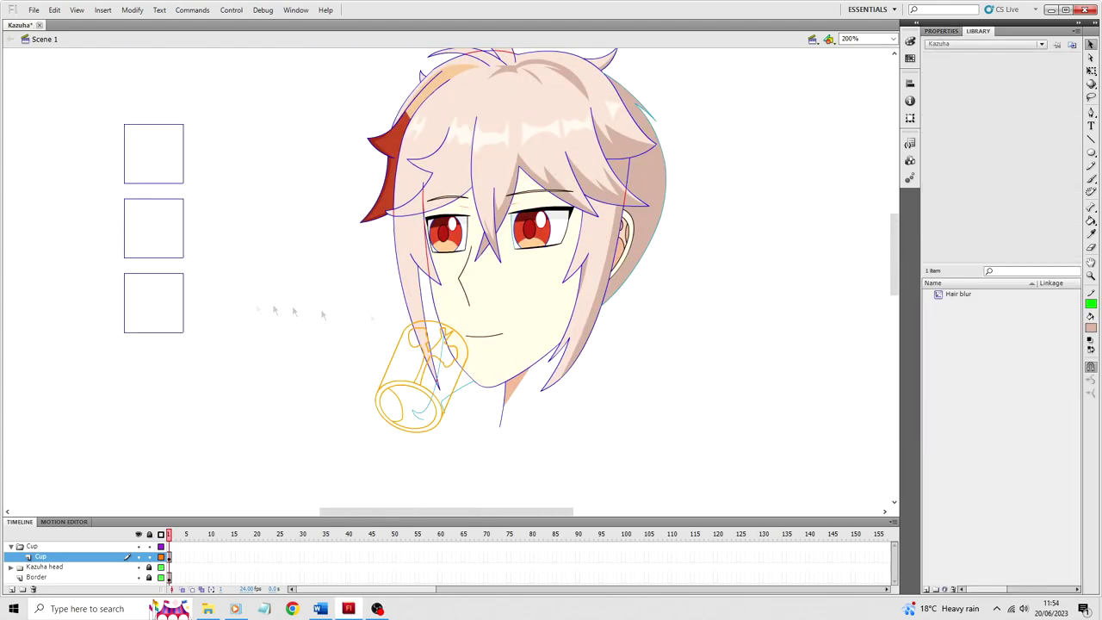
# Unlock the Kazuha head folder and fill the first empty swatch square with a medium green from the basic colours.
pyautogui.click(149, 568)
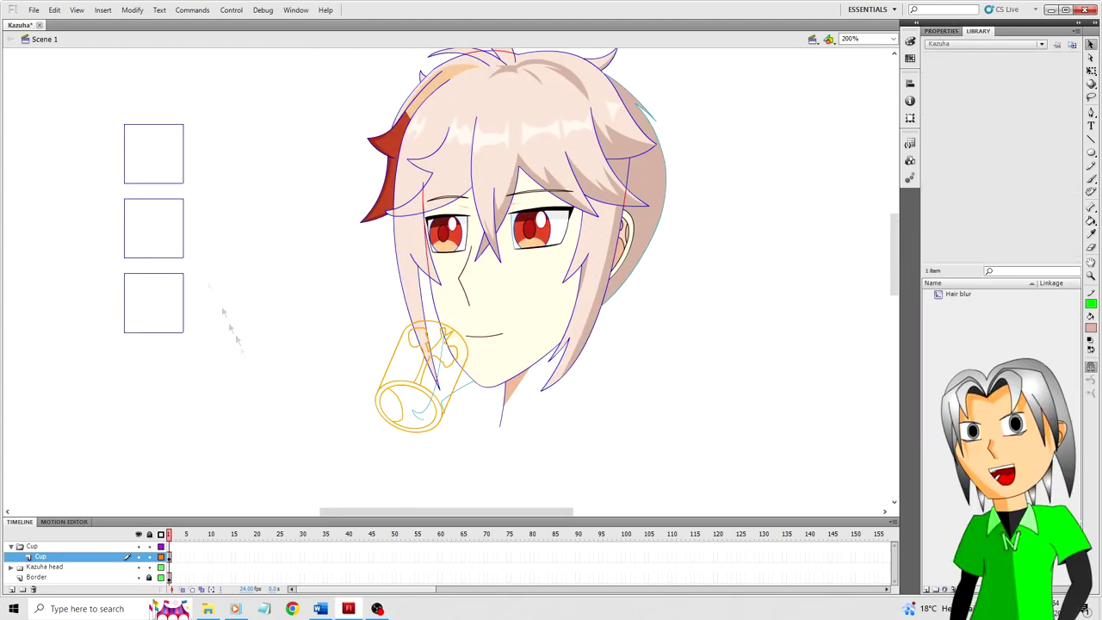
pyautogui.press('k')
pyautogui.click(150, 153)
pyautogui.press('v')
pyautogui.click(152, 156)
pyautogui.click(1091, 328)
pyautogui.click(1094, 340)
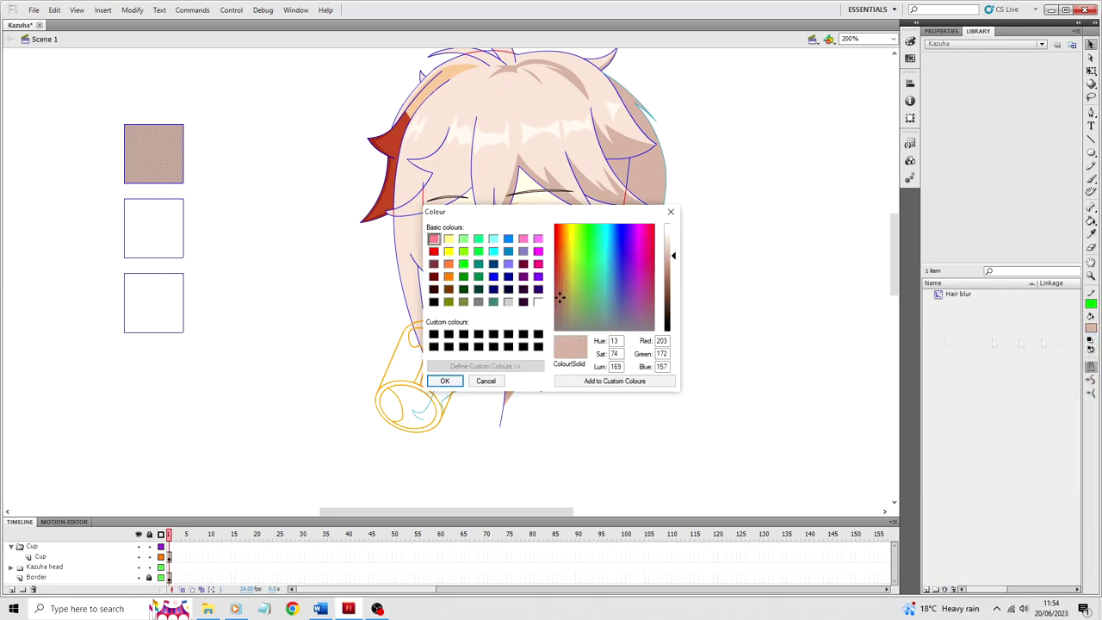
pyautogui.click(478, 270)
pyautogui.click(445, 382)
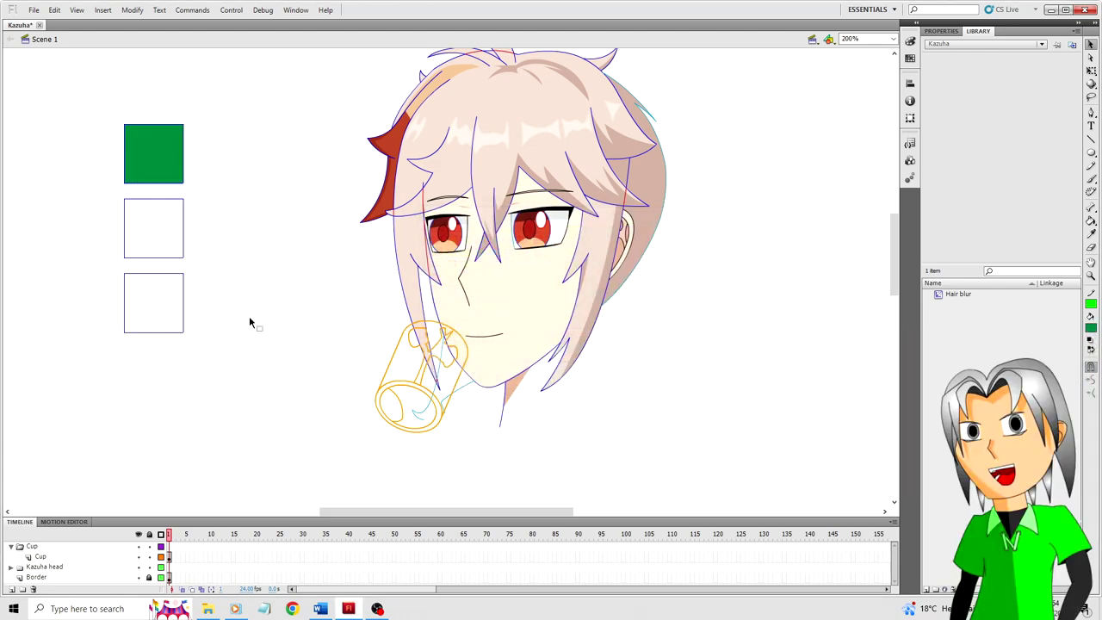
# Fill the middle swatch square with a darker green (RGB 0, 85, 43) and add a custom colour.
pyautogui.click(155, 229)
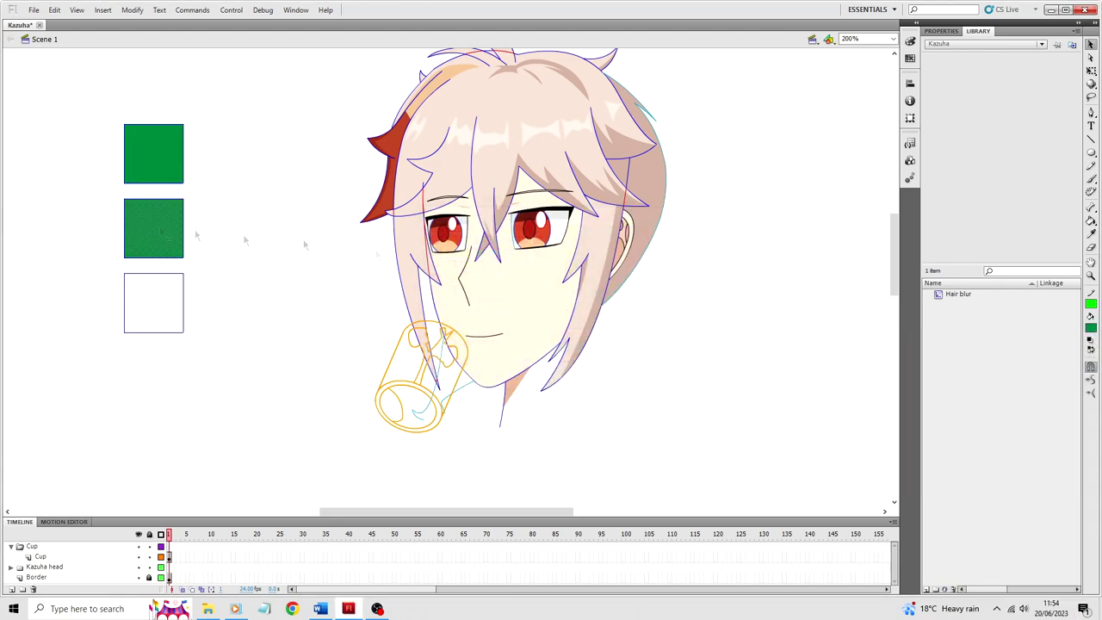
pyautogui.click(1091, 327)
pyautogui.click(1093, 340)
pyautogui.moveTo(674, 305); pyautogui.dragTo(674, 313)
pyautogui.click(615, 382)
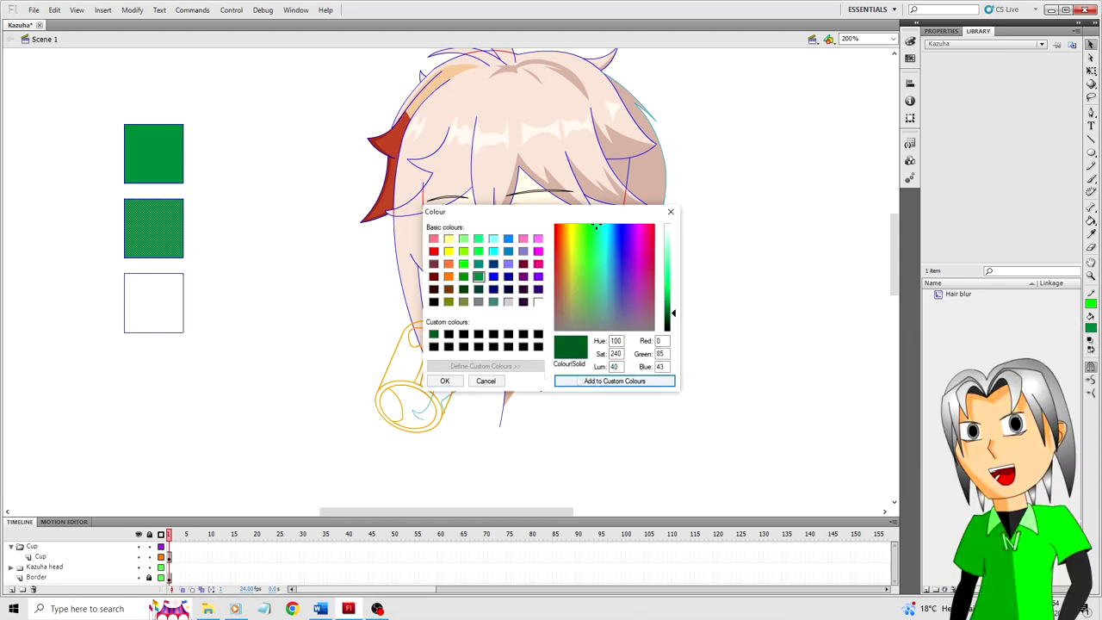
pyautogui.click(445, 381)
pyautogui.click(247, 305)
# Fill the cup's lower inner oval with dark green and its crescent with medium green, and delete the line between them.
pyautogui.scroll(-2, 247, 305)
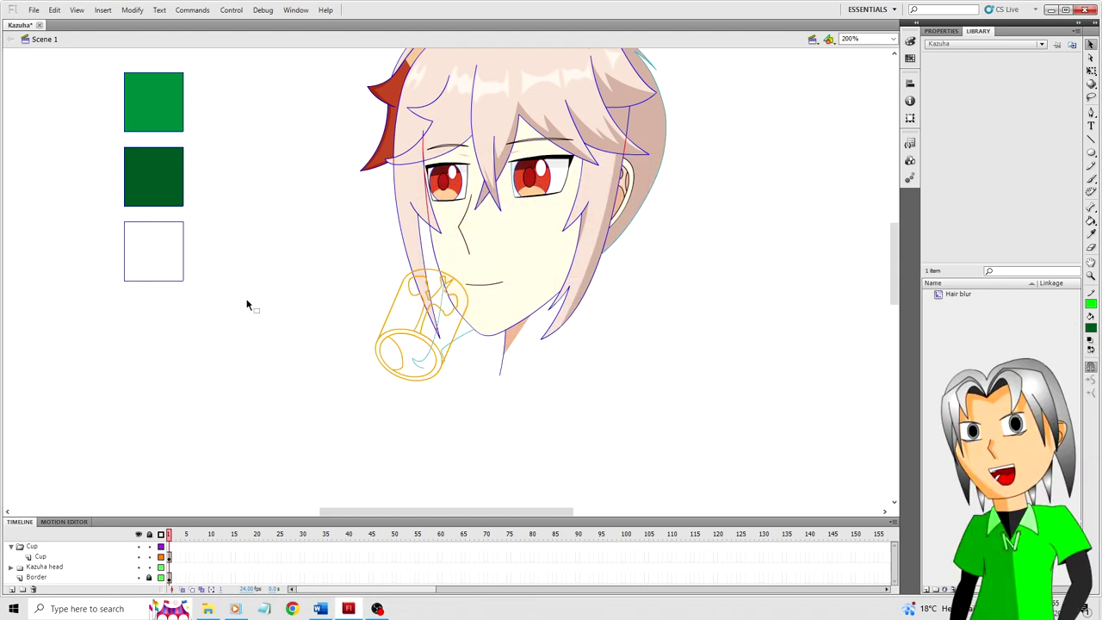
pyautogui.press('i')
pyautogui.click(177, 197)
pyautogui.click(412, 354)
pyautogui.press('i')
pyautogui.click(164, 119)
pyautogui.click(388, 352)
pyautogui.press('v')
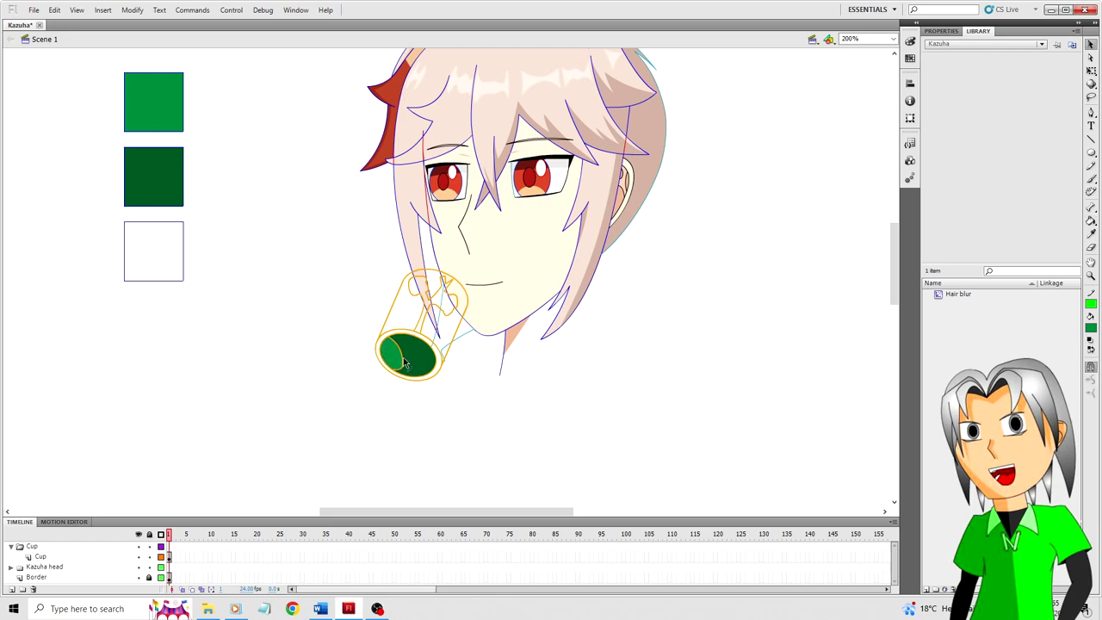
pyautogui.click(404, 360)
pyautogui.press('Delete')
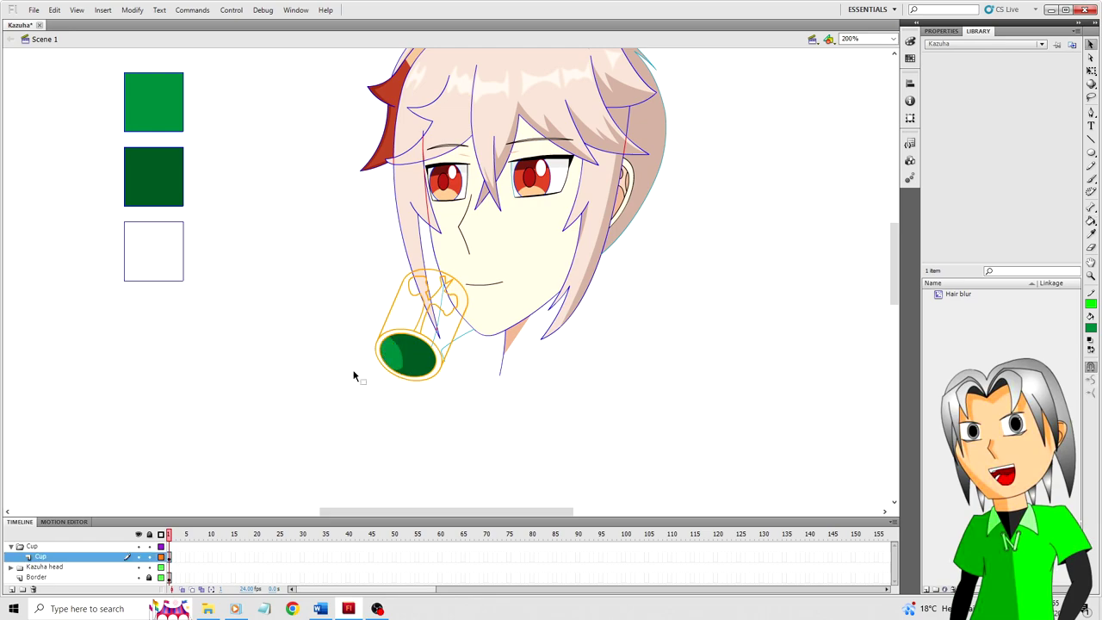
# Draw the cup's left side as an outward-bowed green line from the lower oval up to near the upper edge.
pyautogui.hotkey('ctrl', '=')
pyautogui.hotkey('ctrl', '=')
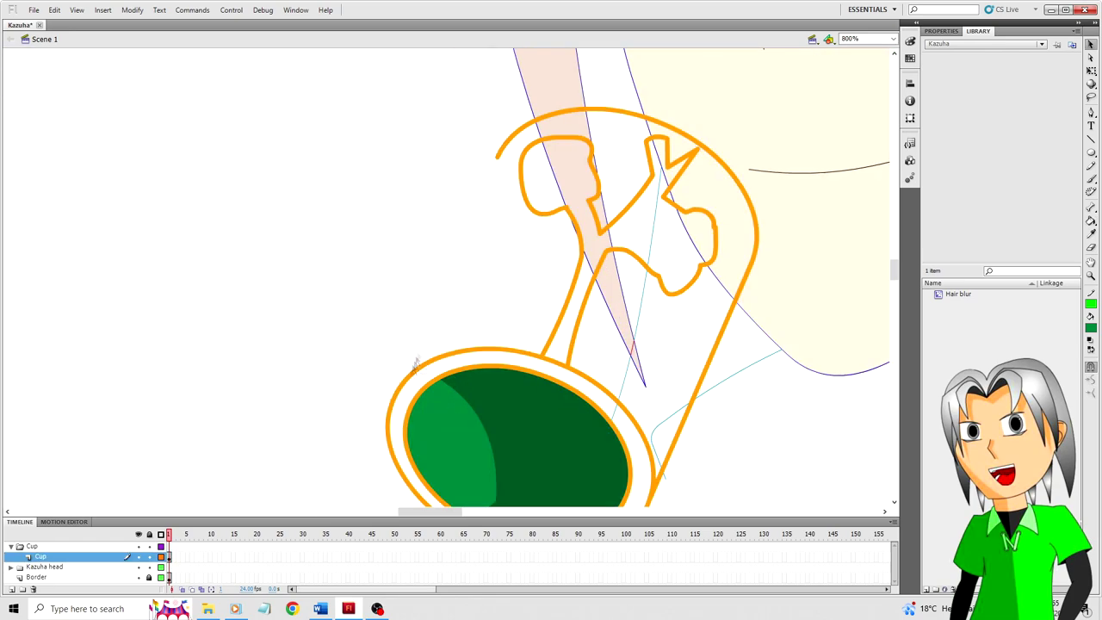
pyautogui.press('n')
pyautogui.moveTo(396, 392); pyautogui.dragTo(414, 268)
pyautogui.press('v')
pyautogui.moveTo(406, 327); pyautogui.dragTo(402, 324)
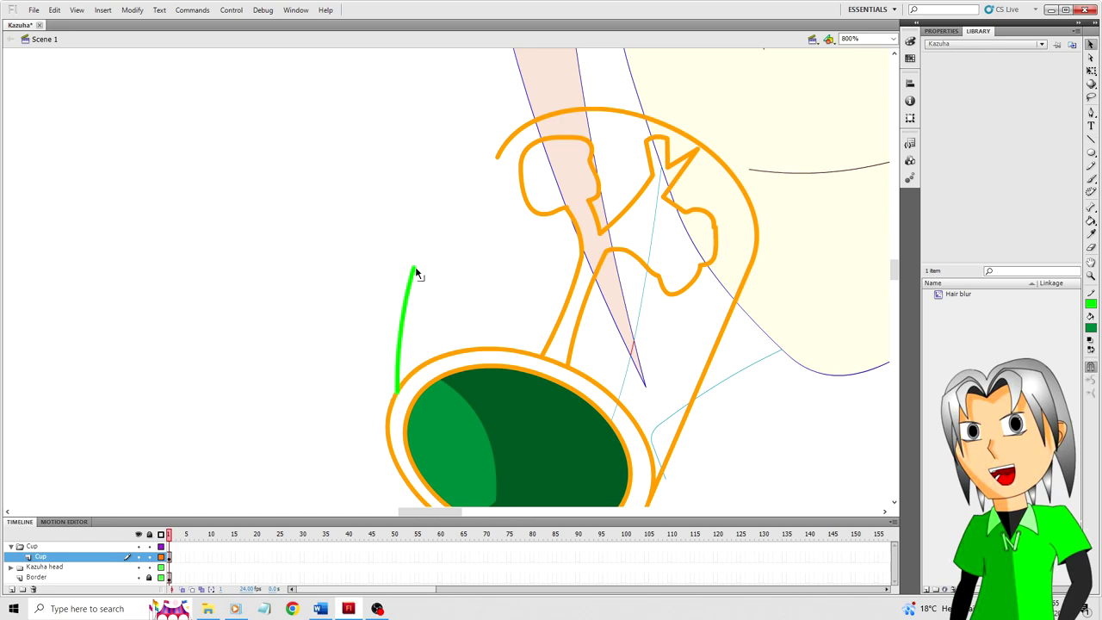
pyautogui.moveTo(414, 268); pyautogui.dragTo(500, 164)
pyautogui.moveTo(467, 216); pyautogui.dragTo(465, 235)
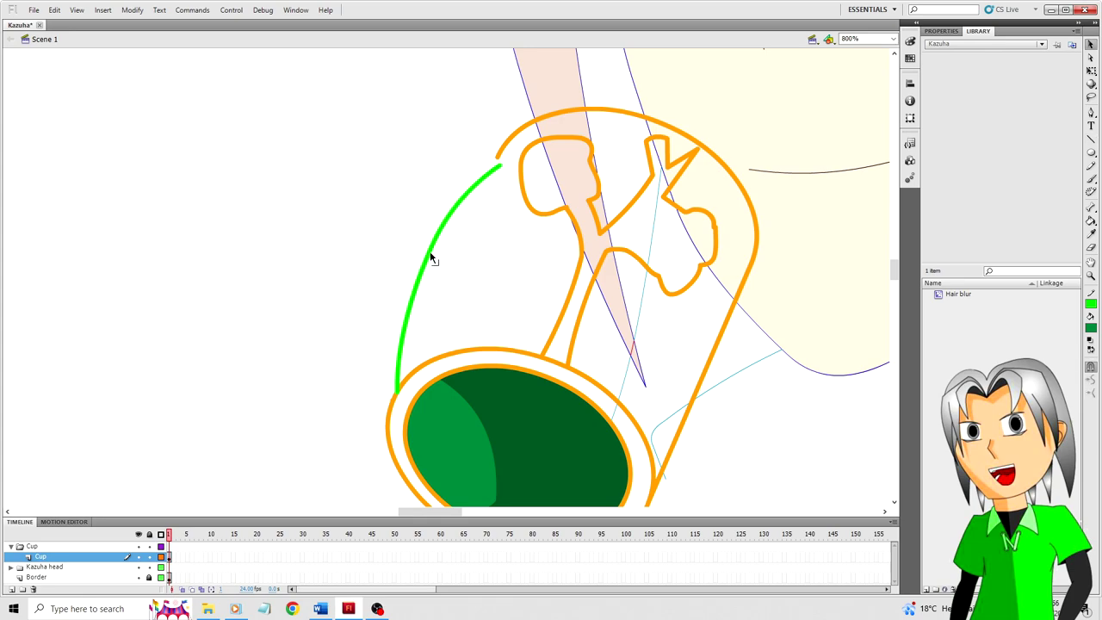
# Erase the loose left end of the orange upper edge and join the green side line to it with a short curve.
pyautogui.click(494, 166)
pyautogui.press('e')
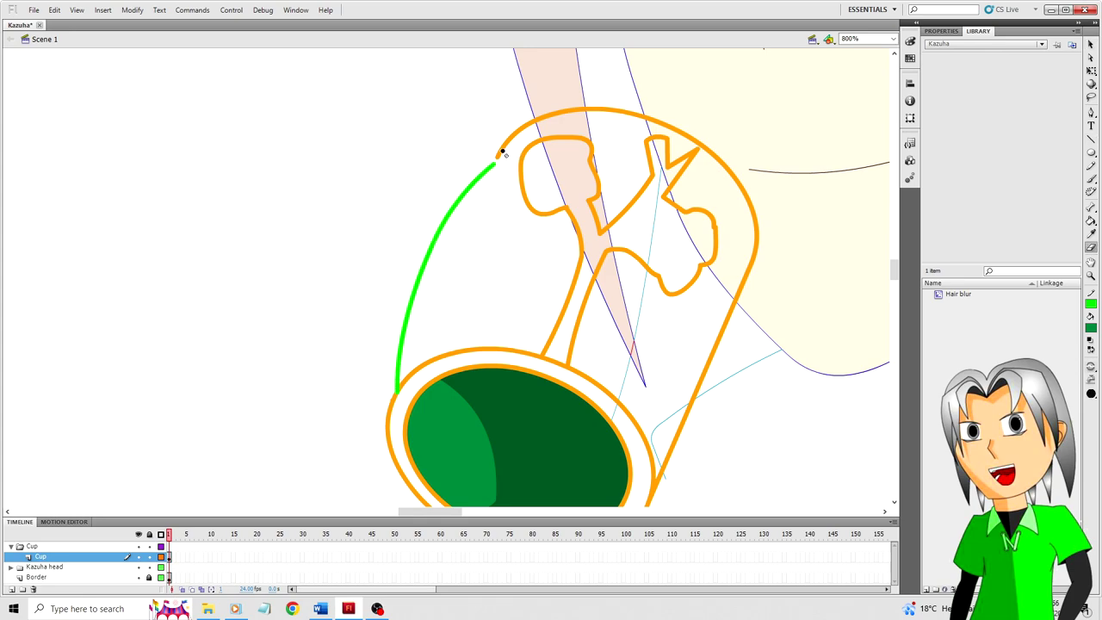
pyautogui.moveTo(500, 154)
pyautogui.mouseDown()
pyautogui.moveTo(512, 136)
pyautogui.moveTo(496, 167)
pyautogui.mouseUp()
pyautogui.press('n')
pyautogui.press('v')
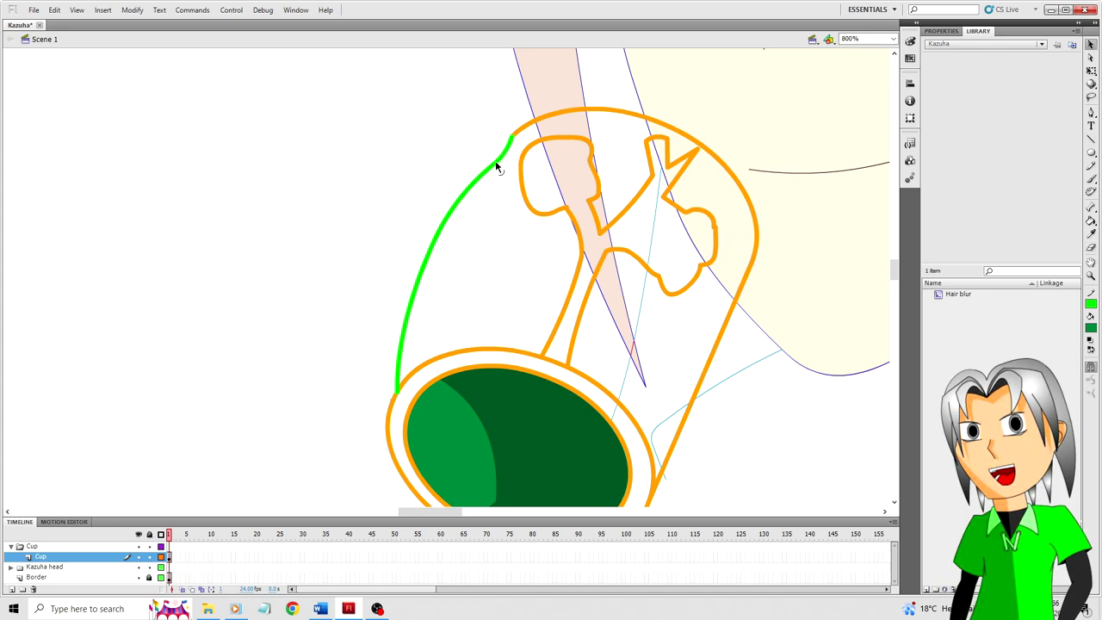
# Duplicate the orange upper edge curve in place and offset the copy slightly up and to the right.
pyautogui.click(527, 126)
pyautogui.hotkey('ctrl', 'c')
pyautogui.hotkey('ctrl', 'shift', 'v')
pyautogui.press('Up')
pyautogui.press('Up')
pyautogui.press('Right')
pyautogui.press('Right')
pyautogui.press('Up')
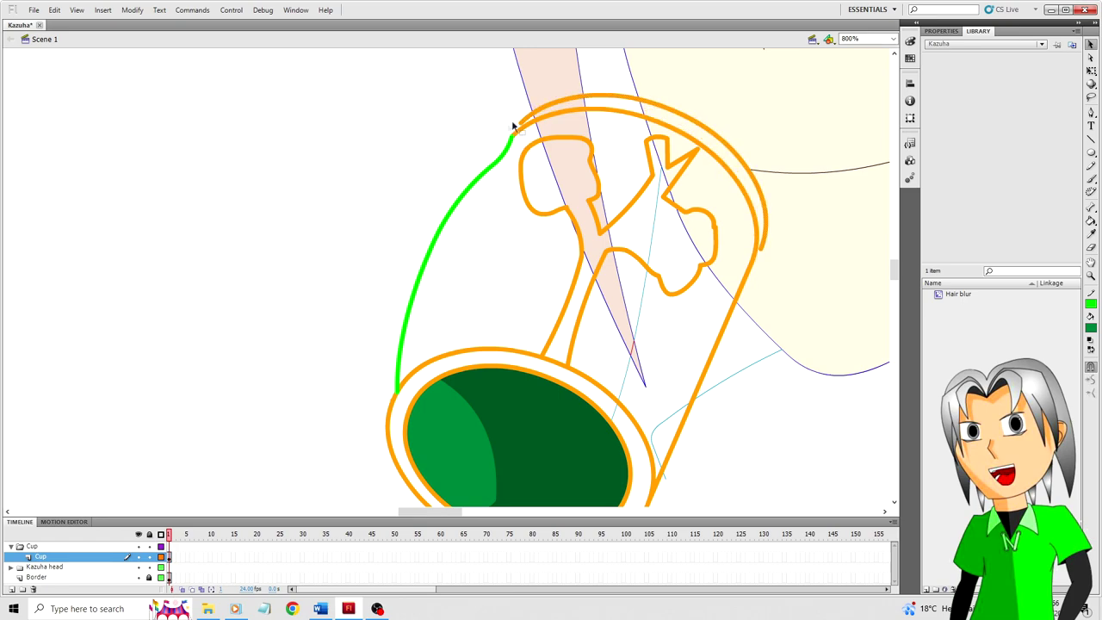
# Reshape the copied edge curve closer to the original and close both ends to form a thin rim band.
pyautogui.moveTo(522, 128); pyautogui.dragTo(510, 123)
pyautogui.press('p')
pyautogui.moveTo(521, 144); pyautogui.dragTo(520, 142)
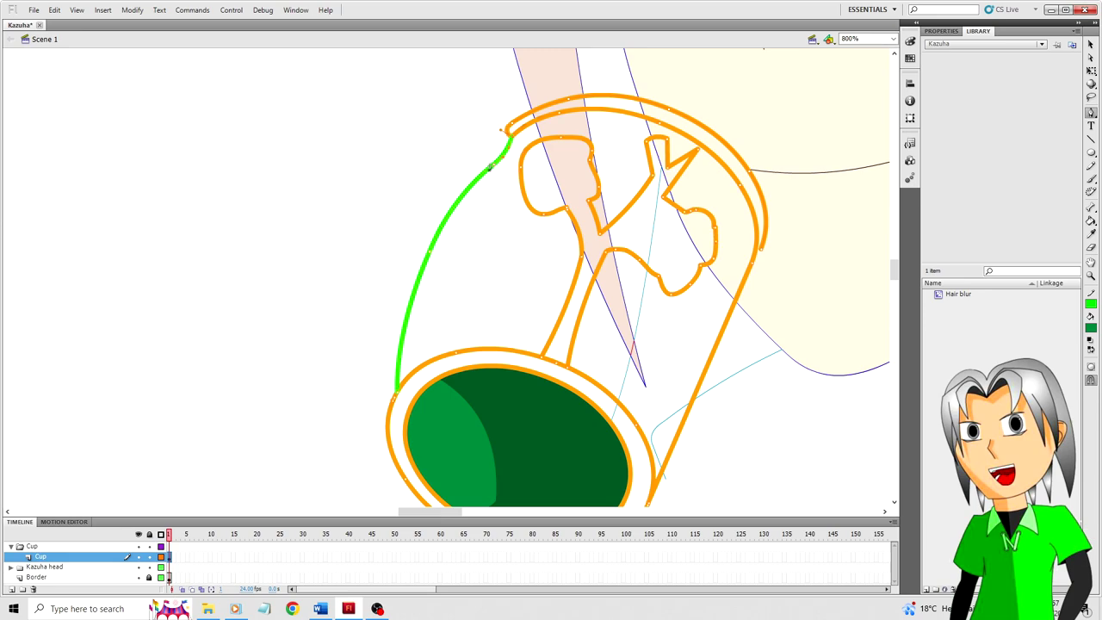
pyautogui.press('v')
pyautogui.moveTo(680, 113); pyautogui.dragTo(681, 111)
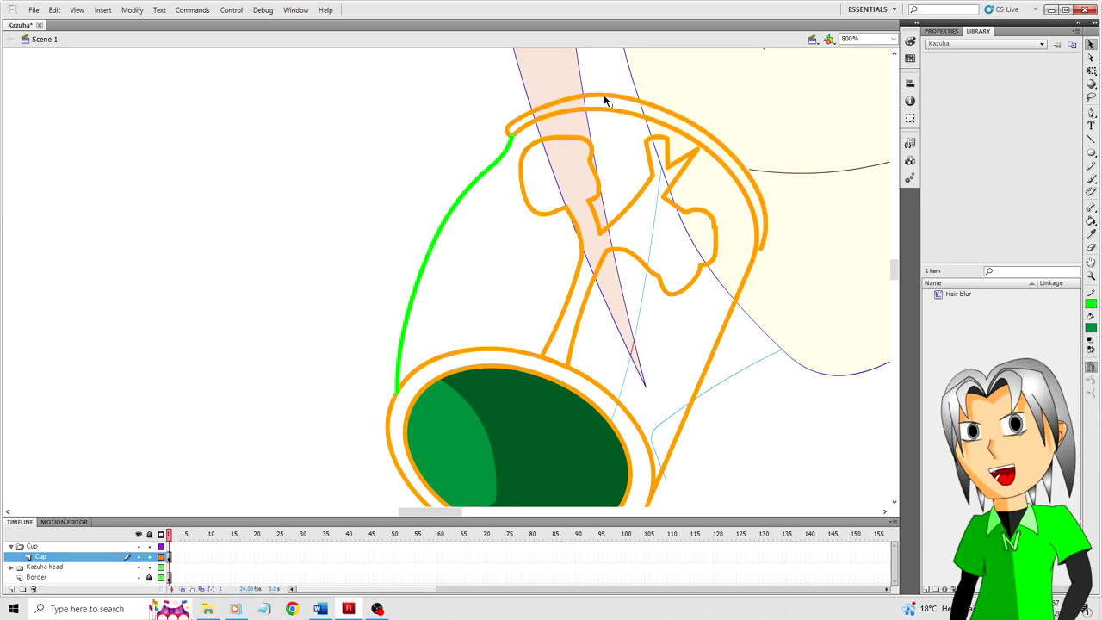
pyautogui.moveTo(604, 94); pyautogui.dragTo(604, 97)
pyautogui.moveTo(748, 177); pyautogui.dragTo(765, 250)
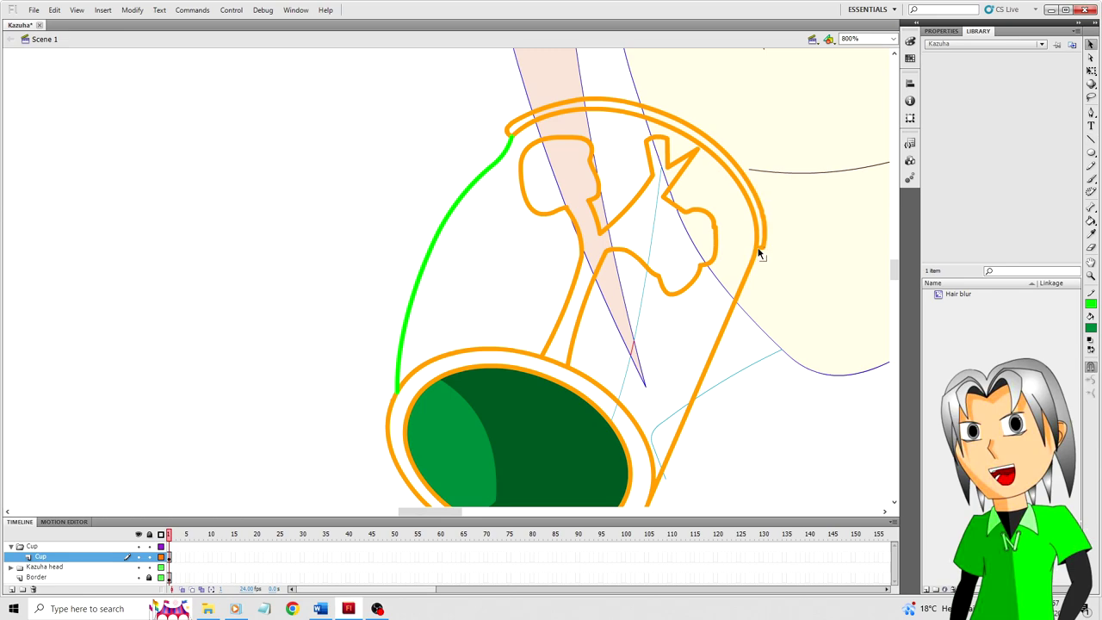
# Replace the cup's straight right side with an outward-bowed green line joined to the rim band.
pyautogui.scroll(-2, 401, 172)
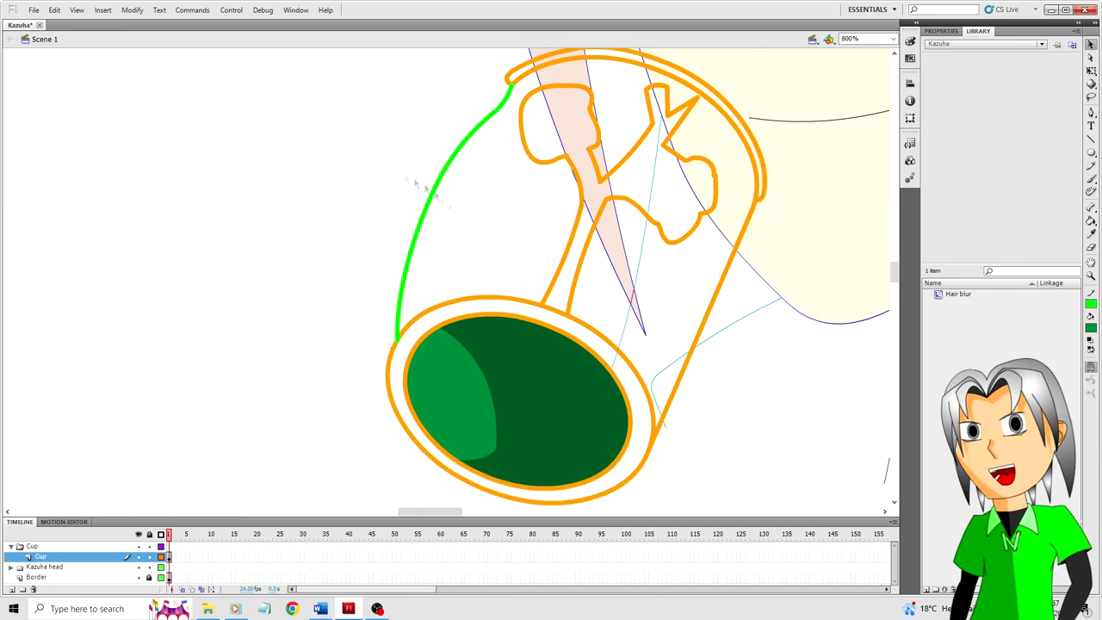
pyautogui.click(696, 358)
pyautogui.press('Delete')
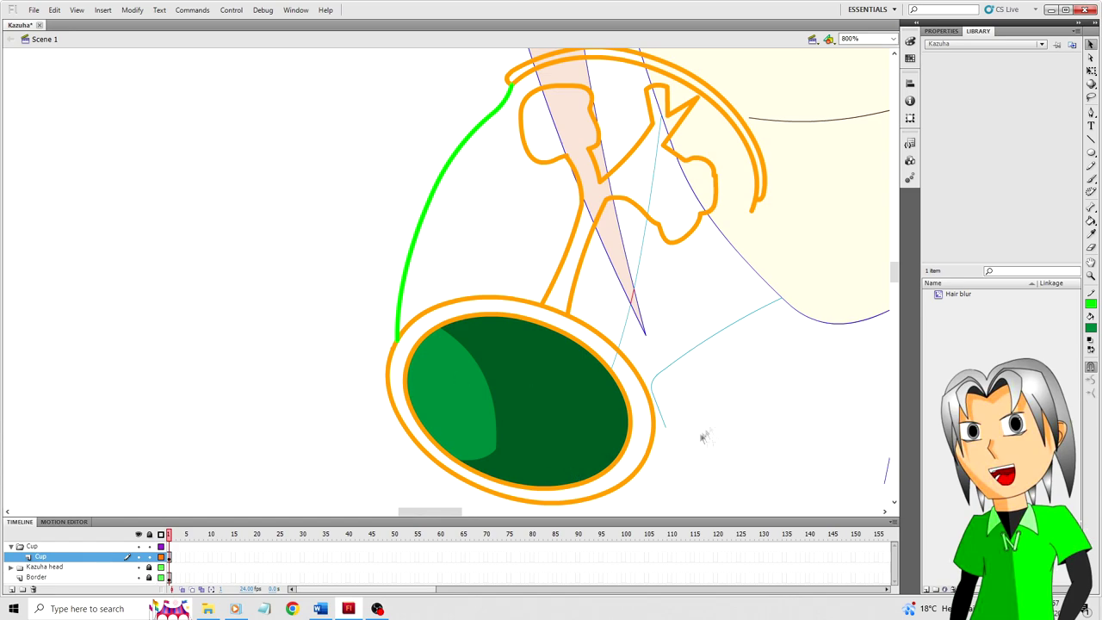
pyautogui.press('n')
pyautogui.moveTo(652, 442); pyautogui.dragTo(752, 240)
pyautogui.press('v')
pyautogui.press('i')
pyautogui.click(410, 258)
pyautogui.click(676, 395)
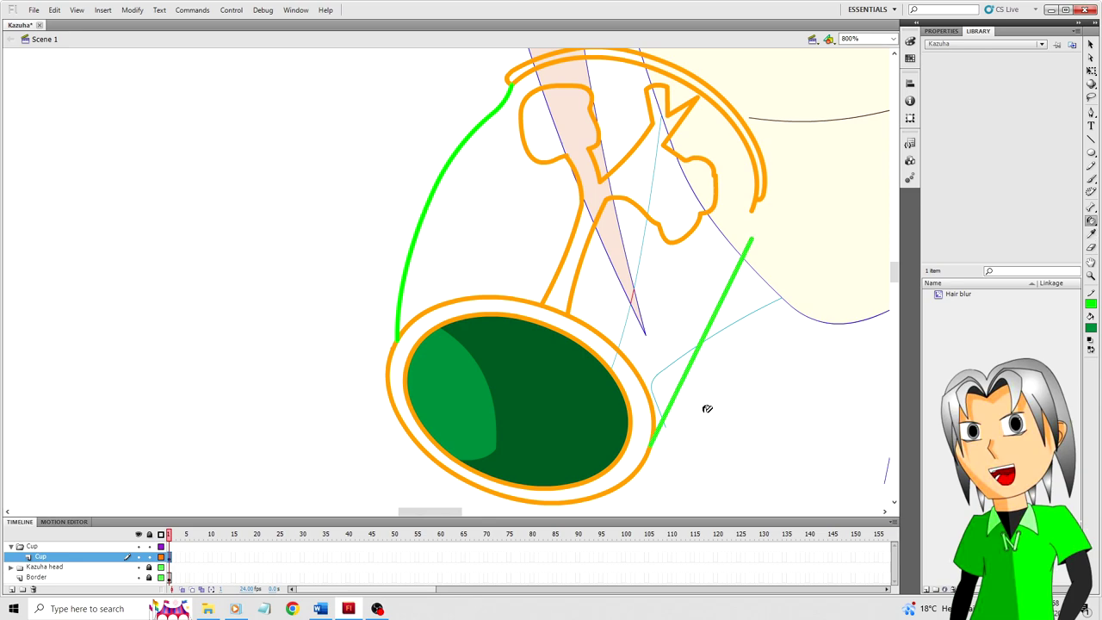
pyautogui.press('v')
pyautogui.moveTo(707, 329); pyautogui.dragTo(730, 340)
pyautogui.moveTo(752, 240)
pyautogui.mouseDown()
pyautogui.moveTo(742, 233)
pyautogui.moveTo(750, 214)
pyautogui.mouseUp()
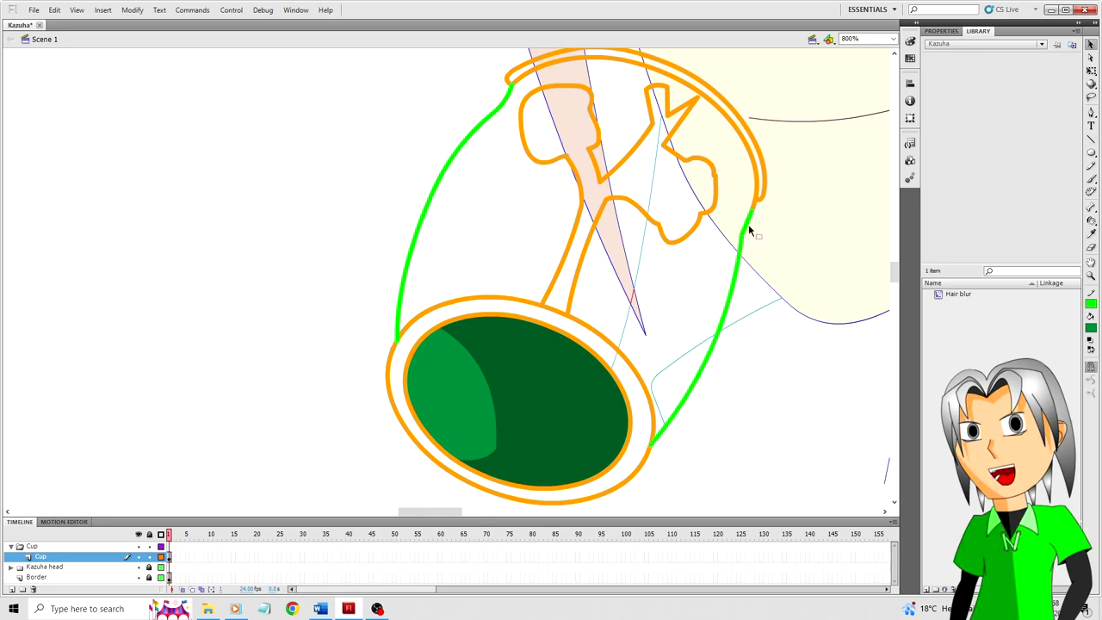
pyautogui.hotkey('ctrl', '-')
pyautogui.hotkey('ctrl', '-')
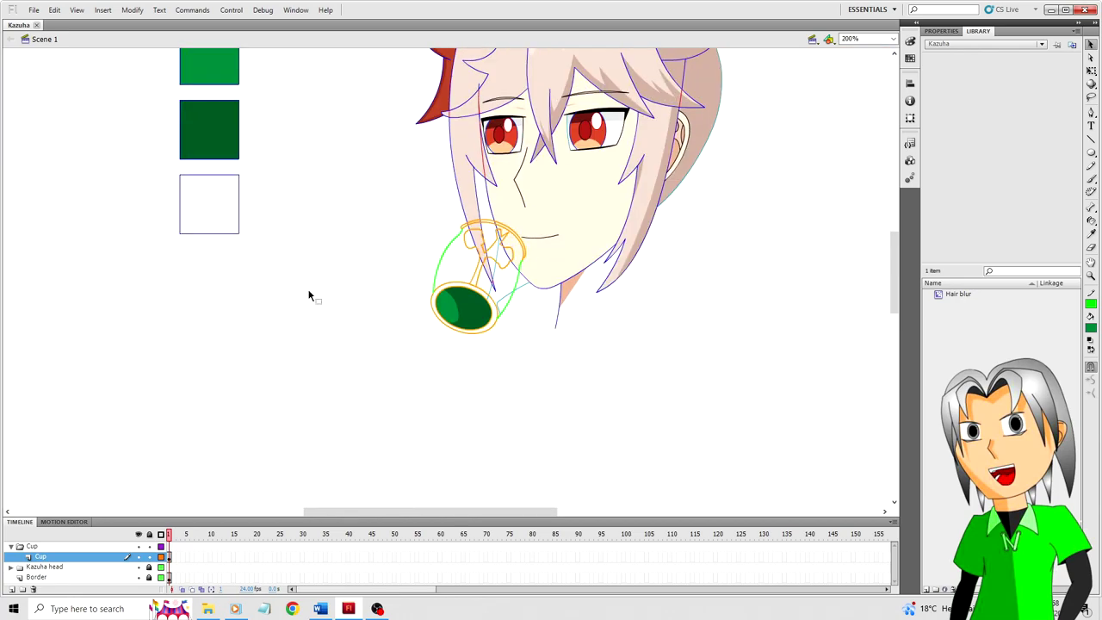
# Set the fill colour to orange and recolour all outlines of the cup's tree emblem red.
pyautogui.hotkey('ctrl', '=')
pyautogui.hotkey('ctrl', '=')
pyautogui.click(1091, 327)
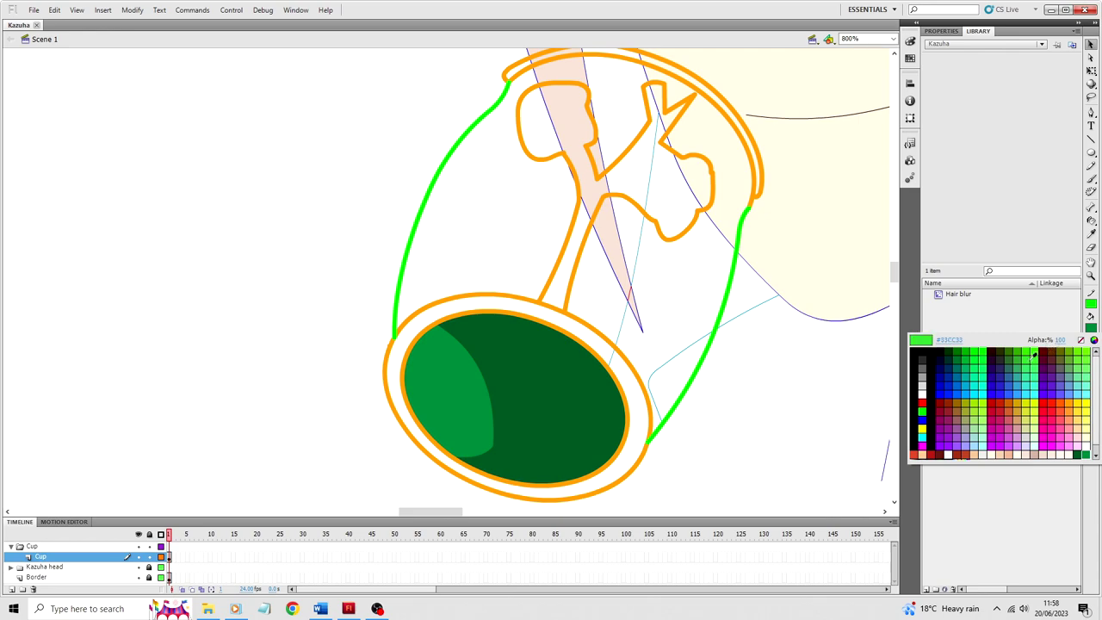
pyautogui.click(1072, 412)
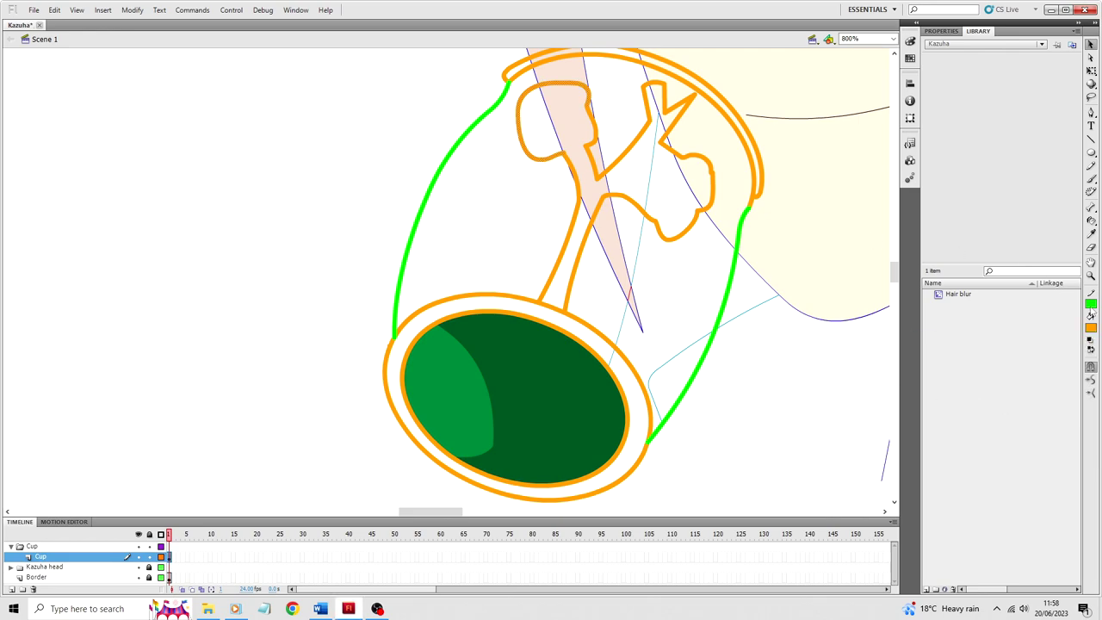
pyautogui.click(1091, 306)
pyautogui.click(922, 388)
pyautogui.click(595, 138)
pyautogui.keyDown('shift'); pyautogui.click(573, 167); pyautogui.keyUp('shift')
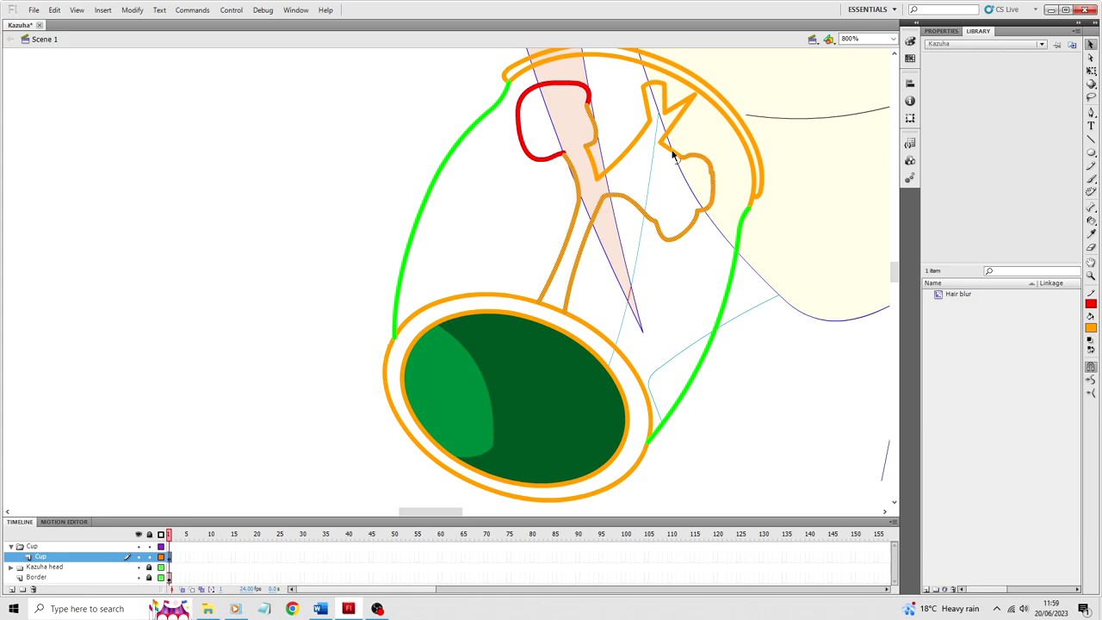
pyautogui.click(1091, 303)
pyautogui.click(921, 379)
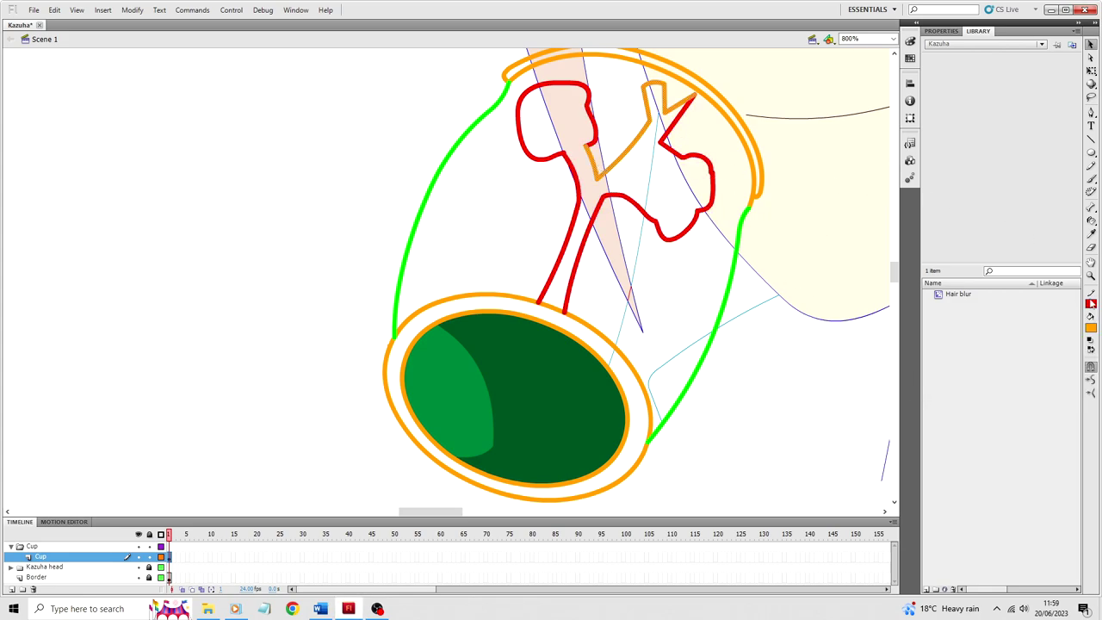
pyautogui.click(1091, 303)
pyautogui.click(922, 379)
# Change the Paint Bucket gap setting and fill only the tree emblem with orange.
pyautogui.press('k')
pyautogui.click(584, 214)
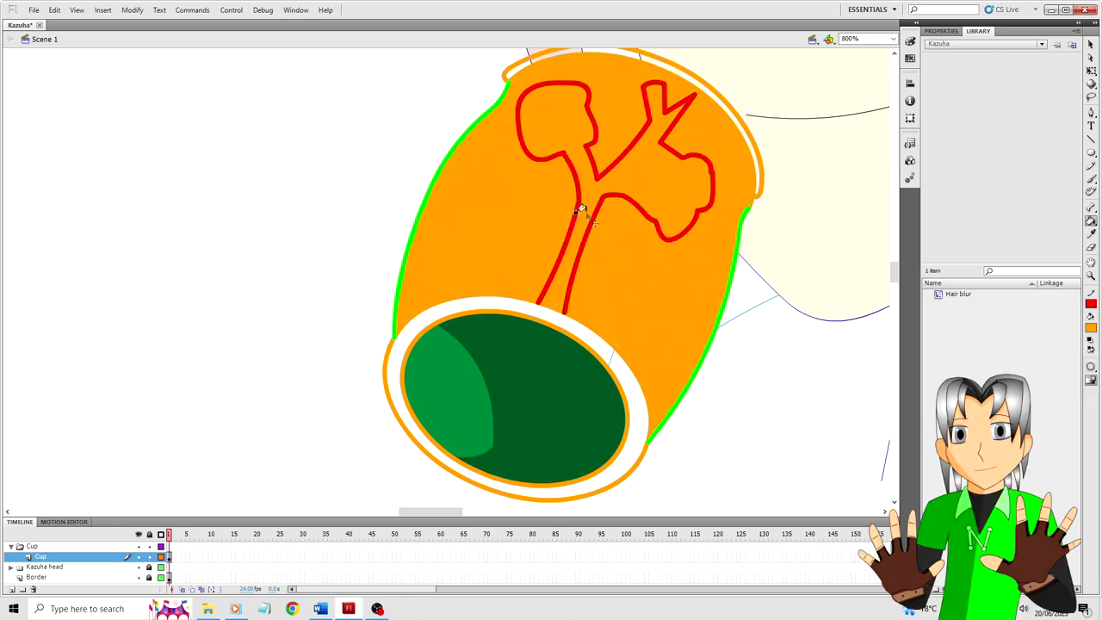
pyautogui.hotkey('ctrl', 'z')
pyautogui.click(1091, 368)
pyautogui.click(1038, 405)
pyautogui.click(586, 204)
pyautogui.press('v')
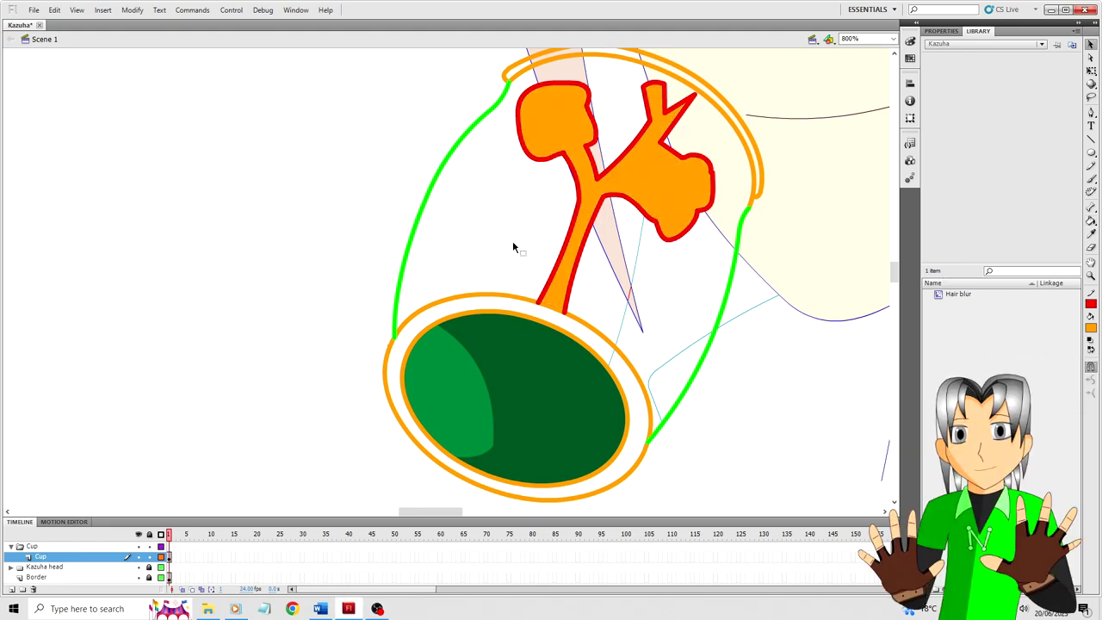
# Fill the cup's body around the emblem with the medium green sampled from the inner oval's crescent.
pyautogui.press('i')
pyautogui.click(455, 386)
pyautogui.click(469, 250)
pyautogui.press('v')
pyautogui.click(423, 209)
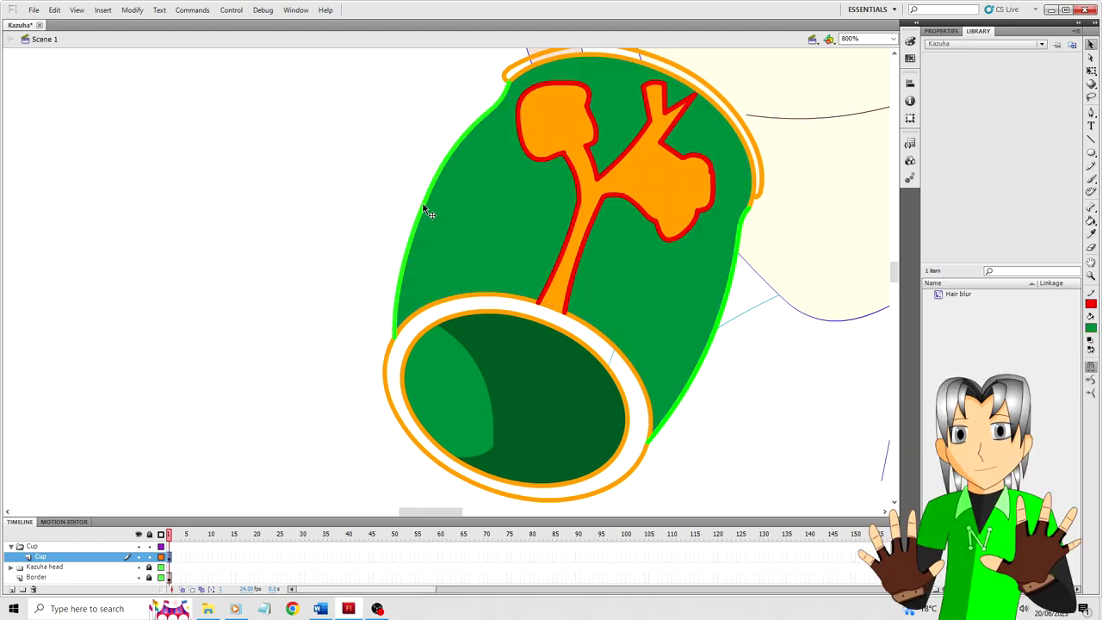
# Fill the upper rim band with the emblem's orange and recolour the band's outline black.
pyautogui.scroll(1, 430, 211)
pyautogui.press('i')
pyautogui.click(551, 185)
pyautogui.click(528, 112)
pyautogui.press('v')
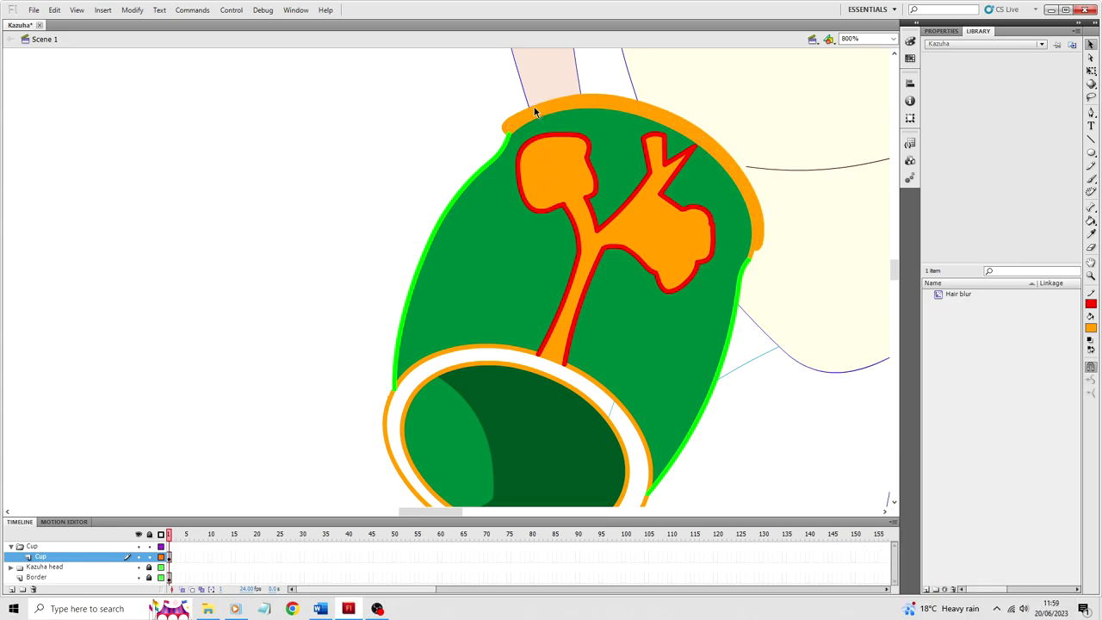
pyautogui.doubleClick(534, 108)
pyautogui.click(1091, 304)
pyautogui.click(926, 339)
pyautogui.press('Escape')
# Select all artwork on the Cup layer and set its stroke thickness to 0.1.
pyautogui.click(577, 241)
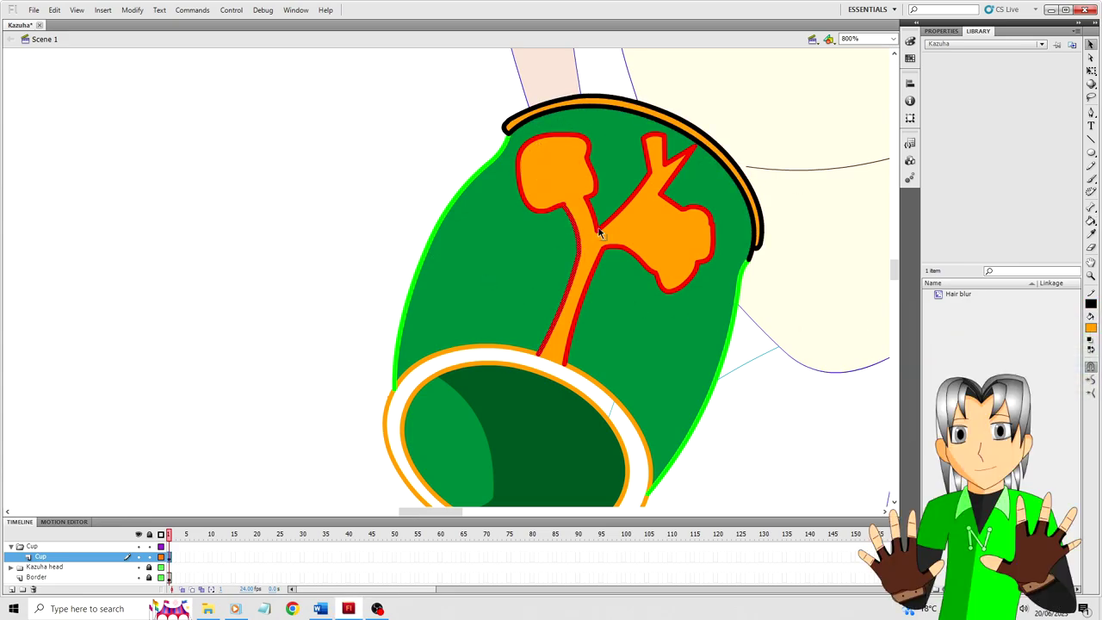
pyautogui.click(76, 558)
pyautogui.click(941, 31)
pyautogui.click(1048, 158)
pyautogui.write('0.1')
pyautogui.press('Return')
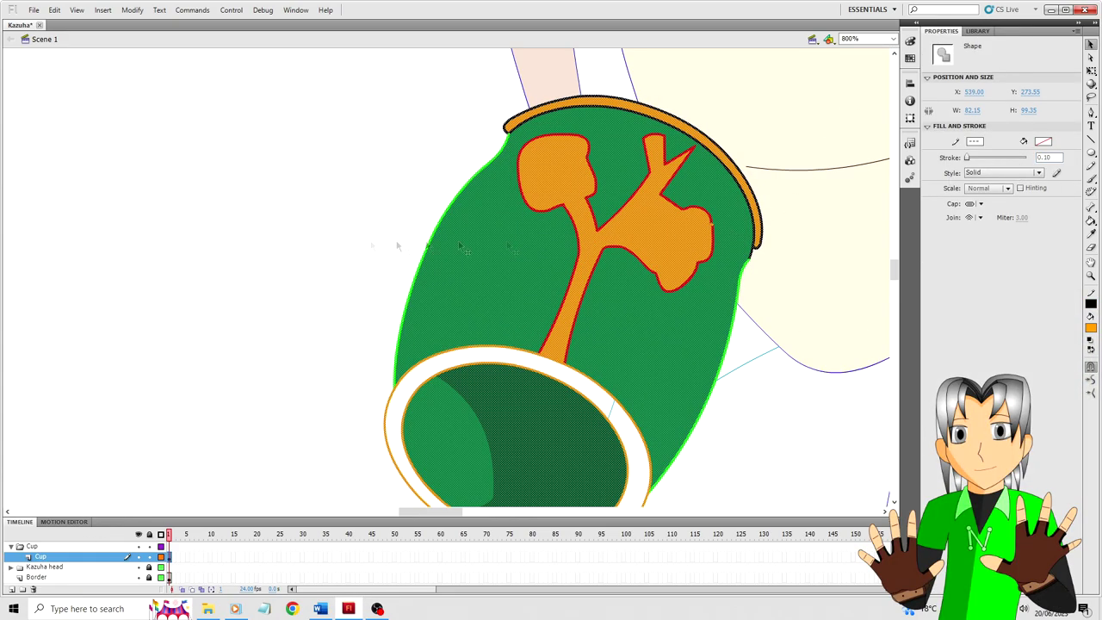
pyautogui.click(325, 246)
# Recolour all the red outline segments of the tree emblem black.
pyautogui.hotkey('ctrl', '-')
pyautogui.hotkey('ctrl', '-')
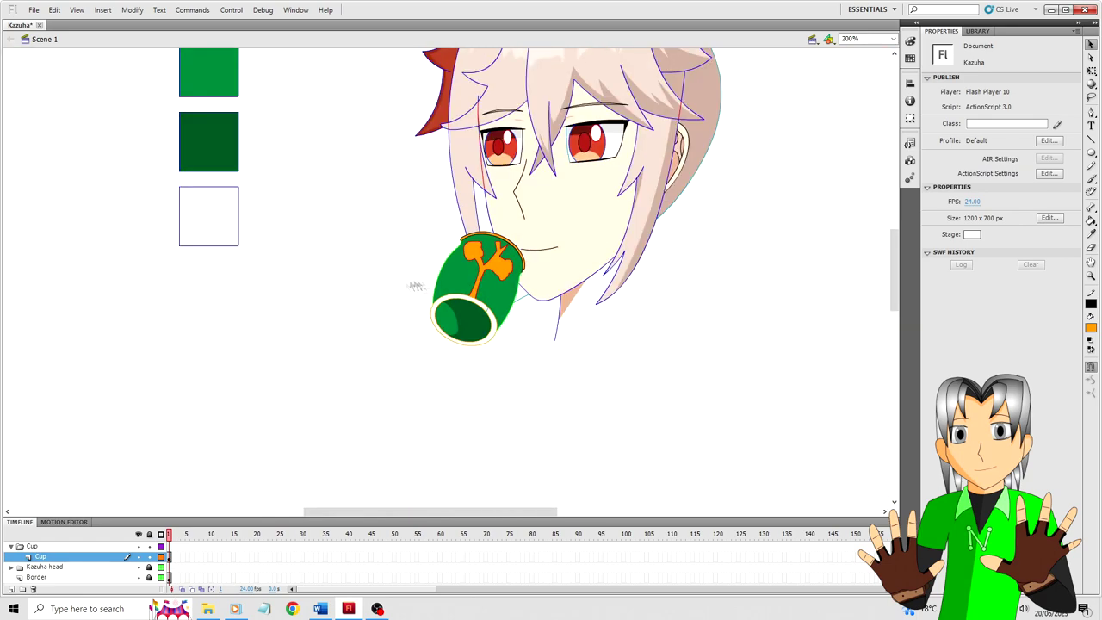
pyautogui.click(494, 276)
pyautogui.keyDown('shift'); pyautogui.click(481, 276); pyautogui.keyUp('shift')
pyautogui.keyDown('shift'); pyautogui.click(472, 285); pyautogui.keyUp('shift')
pyautogui.keyDown('shift'); pyautogui.click(477, 261); pyautogui.keyUp('shift')
pyautogui.keyDown('shift'); pyautogui.click(497, 254); pyautogui.keyUp('shift')
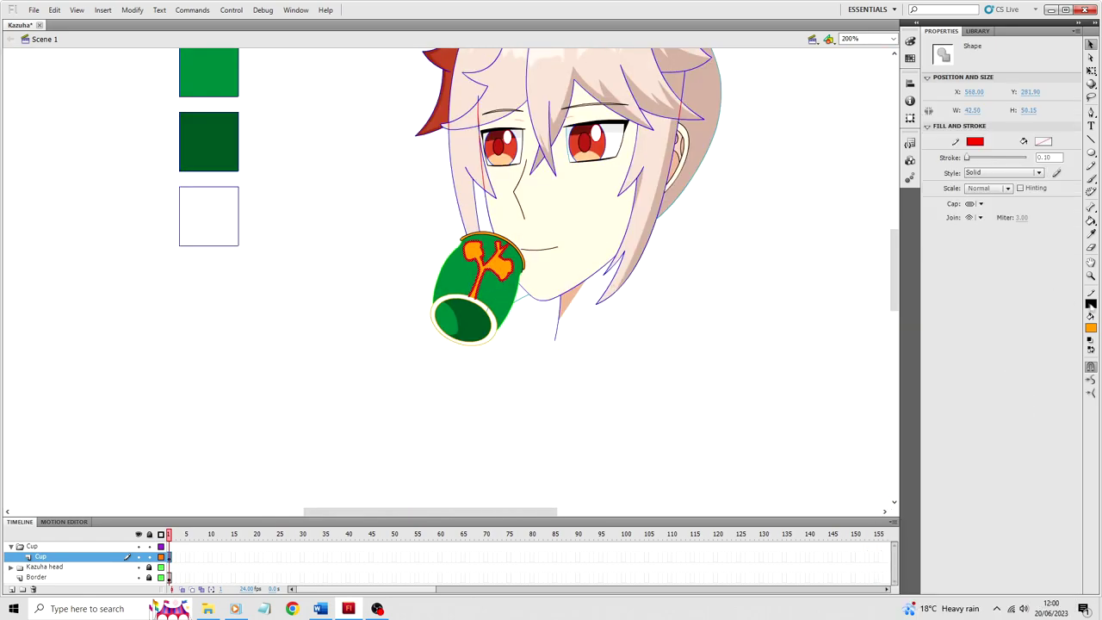
pyautogui.click(1091, 304)
pyautogui.click(917, 334)
pyautogui.click(713, 397)
# Recolour the orange outlines of the cup's lower oval rim black.
pyautogui.click(489, 343)
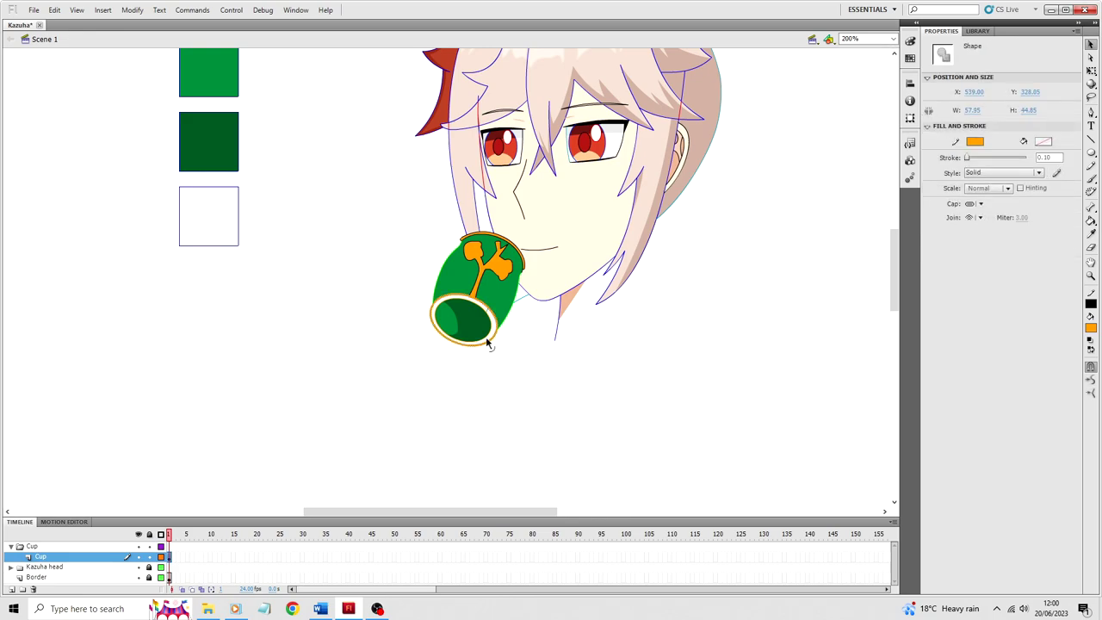
pyautogui.keyDown('shift'); pyautogui.click(486, 337); pyautogui.keyUp('shift')
pyautogui.keyDown('shift'); pyautogui.click(437, 323); pyautogui.keyUp('shift')
pyautogui.click(1091, 304)
pyautogui.click(917, 334)
pyautogui.click(672, 379)
# Fill the cup's lower rim ring with the dark green sampled from the inner oval.
pyautogui.press('i')
pyautogui.click(463, 329)
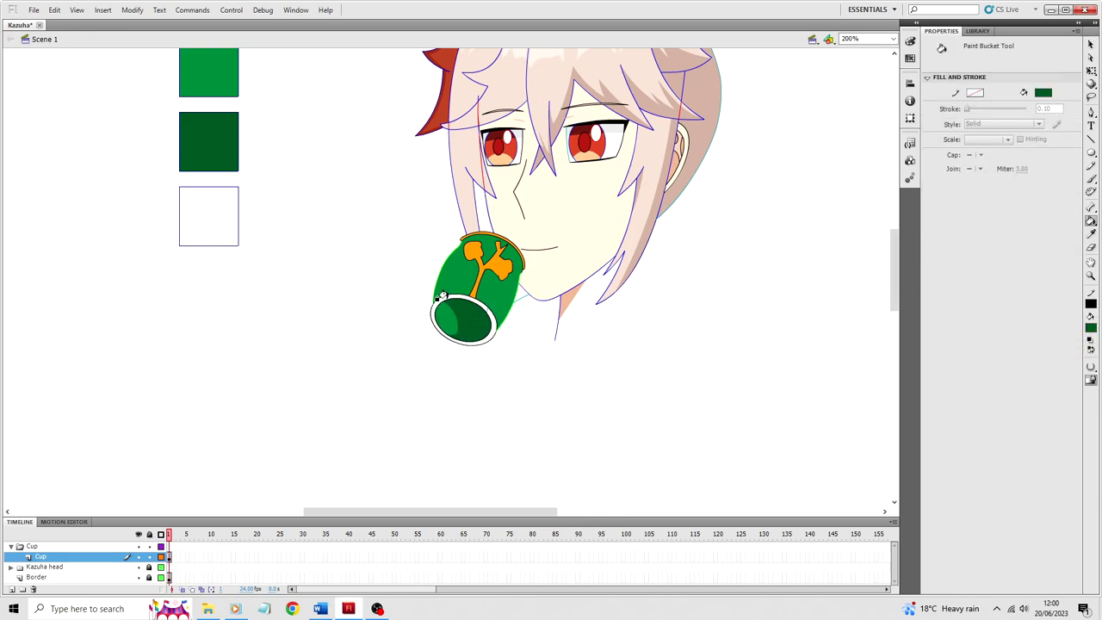
pyautogui.click(442, 300)
pyautogui.click(491, 315)
pyautogui.click(468, 343)
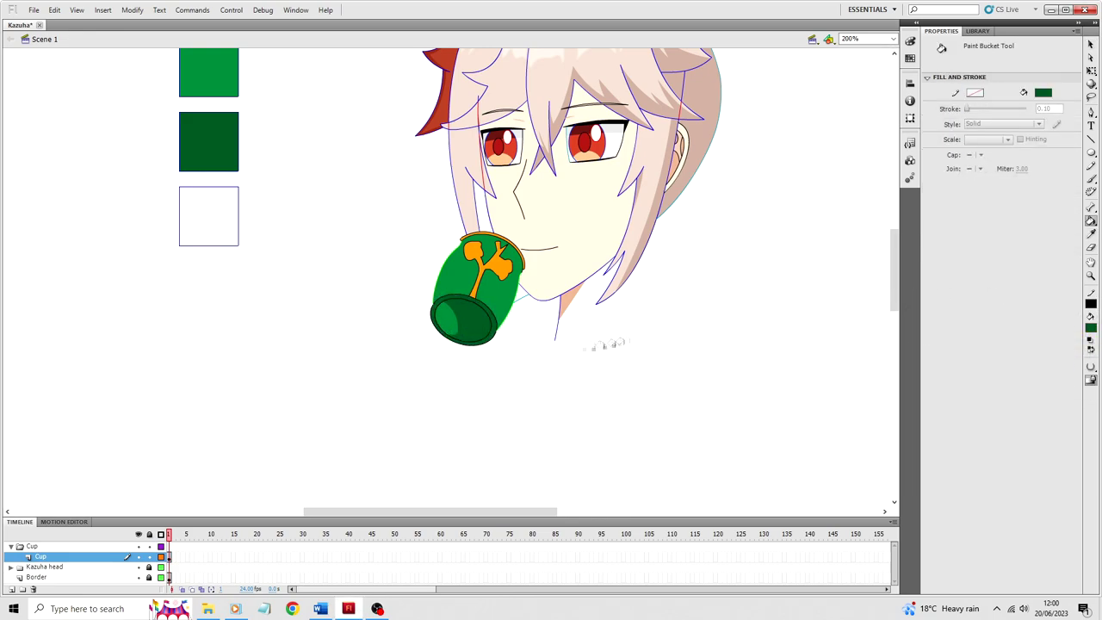
# Recolour the green side outlines of the cup's body black.
pyautogui.press('v')
pyautogui.click(437, 274)
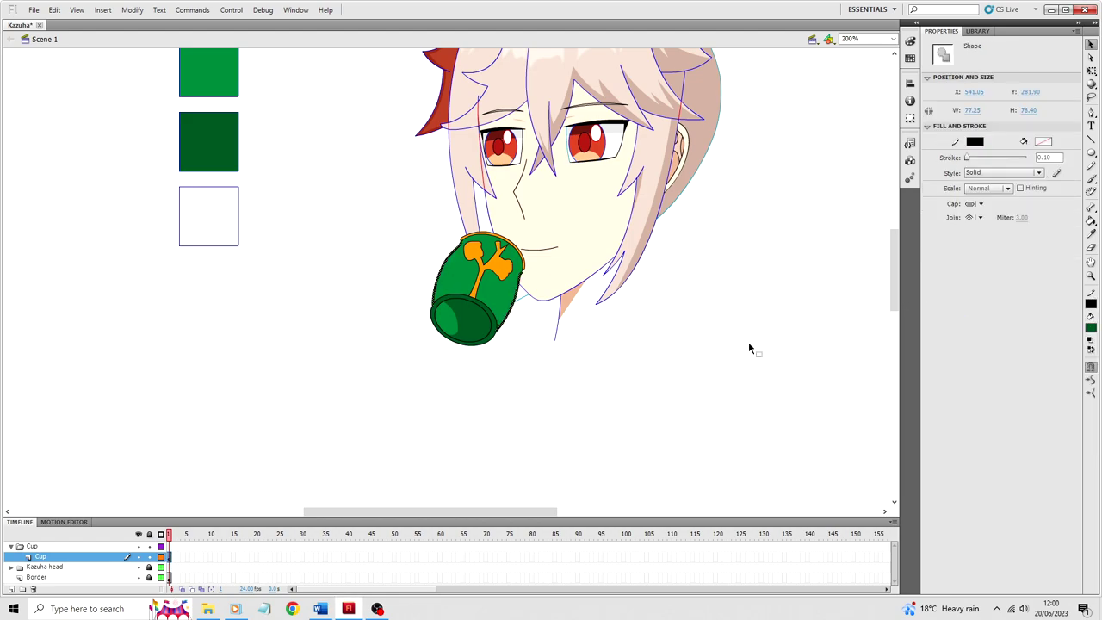
pyautogui.click(273, 361)
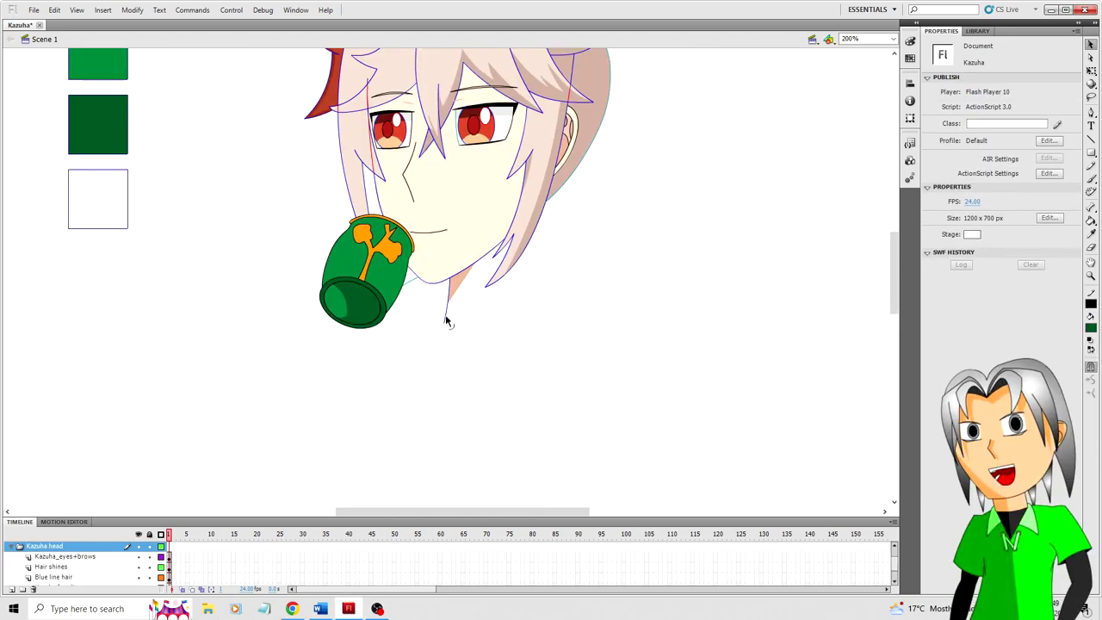
# Show the Cup layer as outlines and lock it.
pyautogui.click(392, 289)
pyautogui.click(160, 546)
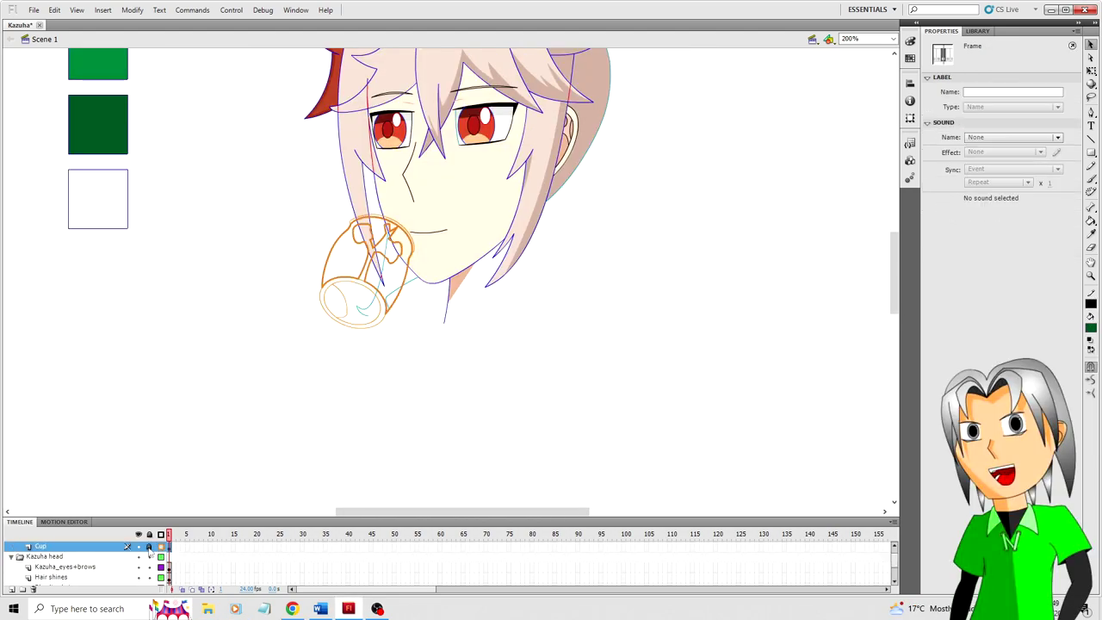
pyautogui.click(389, 307)
# Draw a short slanted line across the cup's lower rim beside the teal bend and give it the neighbouring line's teal colour.
pyautogui.hotkey('ctrl', '=')
pyautogui.hotkey('ctrl', '=')
pyautogui.click(554, 342)
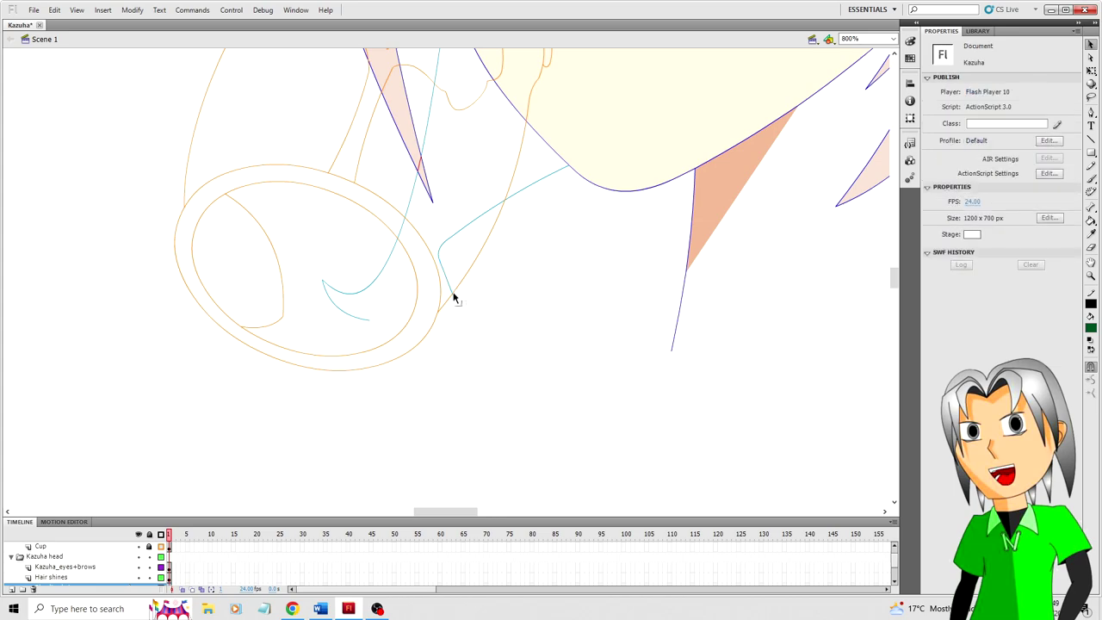
pyautogui.press('n')
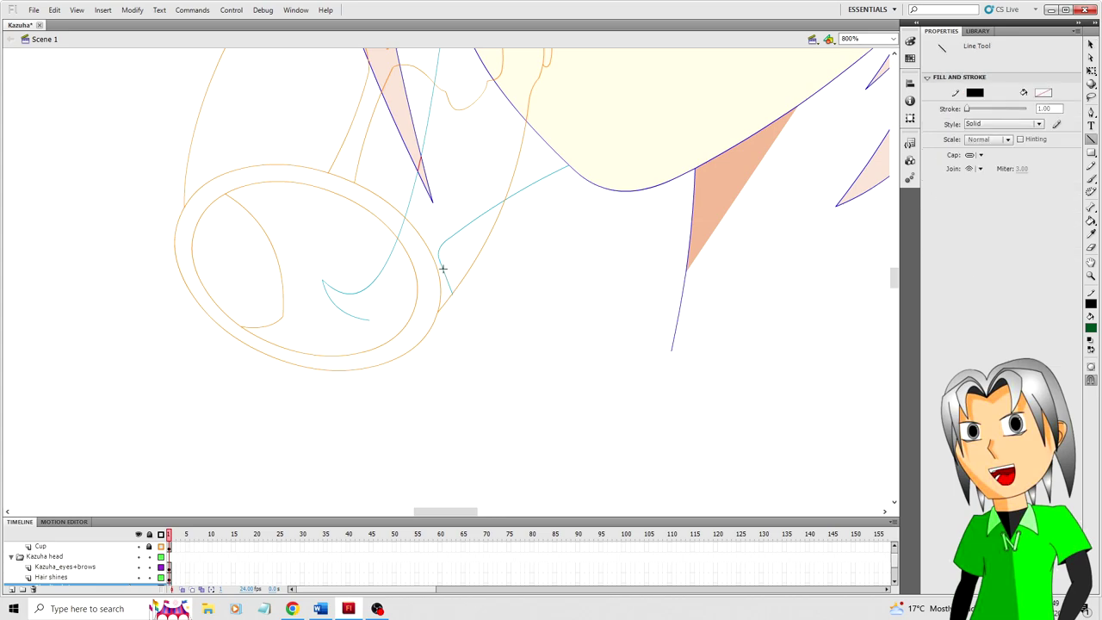
pyautogui.moveTo(444, 269); pyautogui.dragTo(420, 301)
pyautogui.press('v')
pyautogui.click(426, 294)
pyautogui.press('i')
pyautogui.click(466, 227)
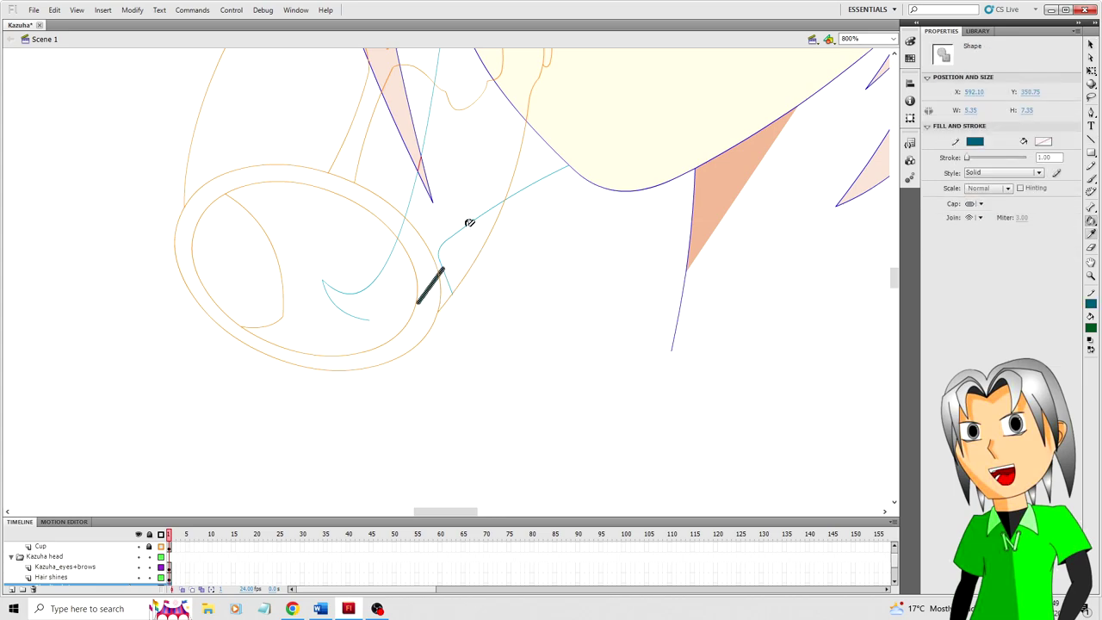
# Bend the short teal line slightly and add a second line sloping down past the cup's rim from its lower end.
pyautogui.press('v')
pyautogui.click(452, 308)
pyautogui.moveTo(431, 291); pyautogui.dragTo(474, 353)
pyautogui.press('n')
pyautogui.press('v')
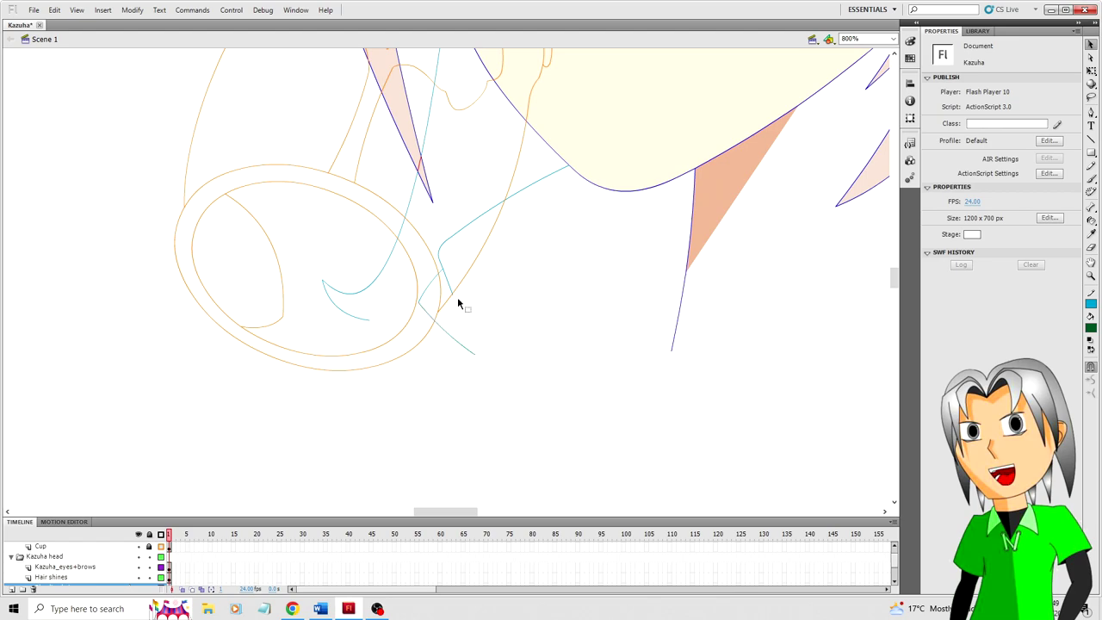
# Draw a line parallel to the teal line running up to the jaw and round off its lower corner with a short curve.
pyautogui.press('n')
pyautogui.moveTo(451, 247); pyautogui.dragTo(575, 169)
pyautogui.press('v')
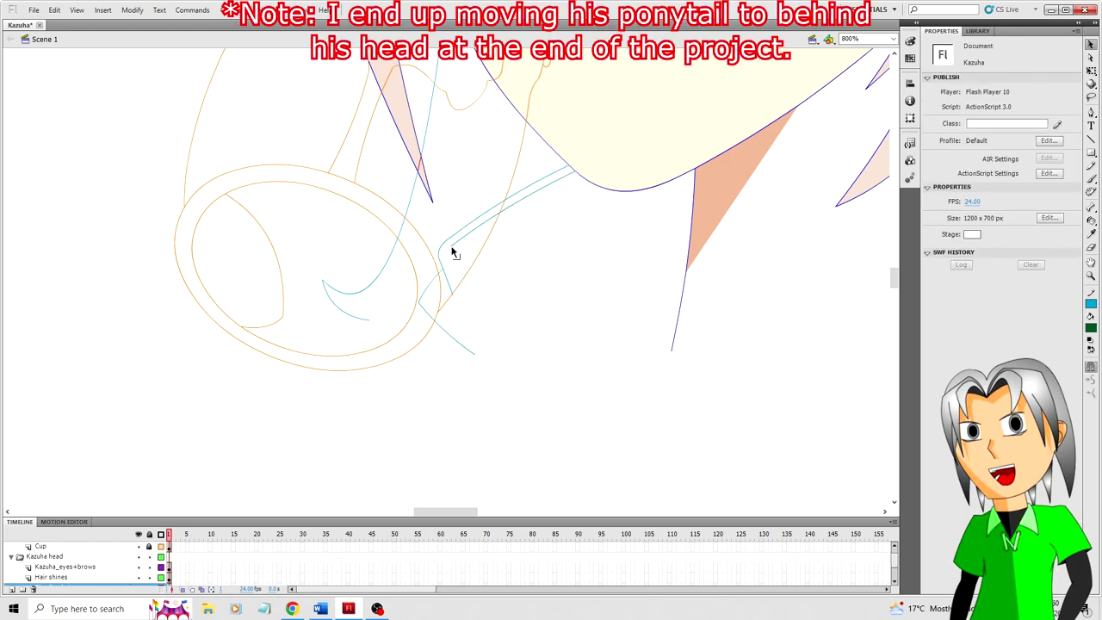
pyautogui.press('p')
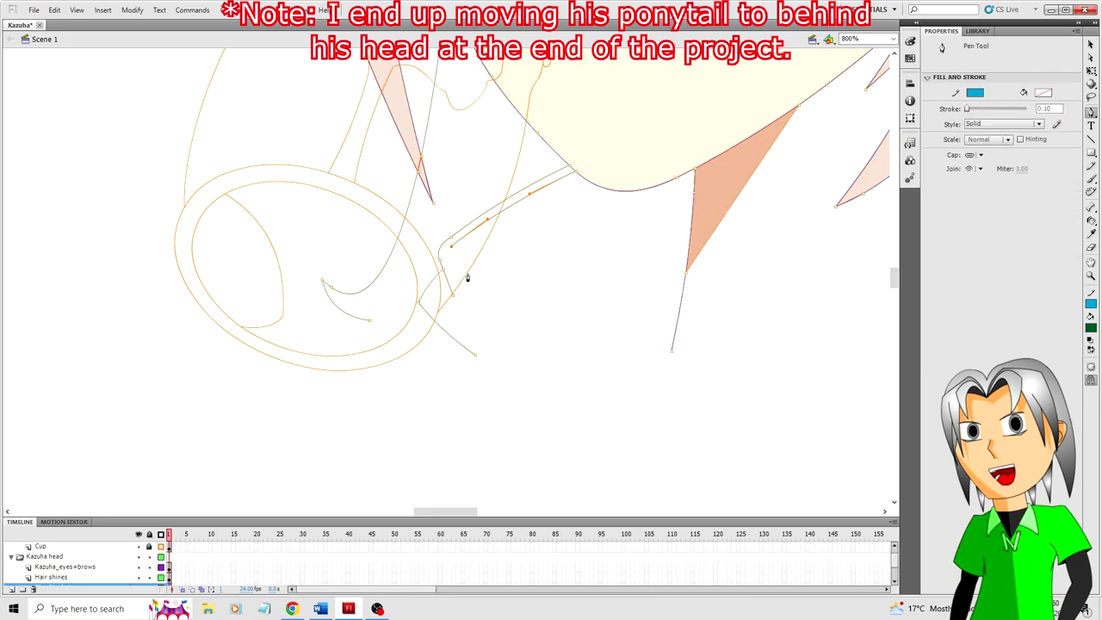
pyautogui.press('v')
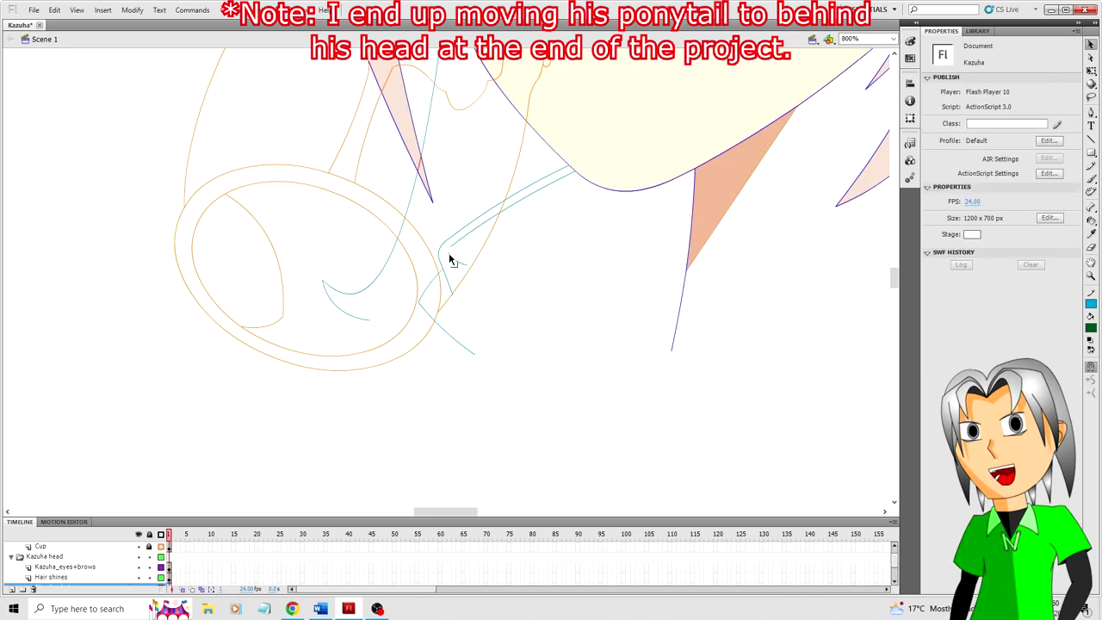
pyautogui.press('p')
pyautogui.press('v')
pyautogui.press('p')
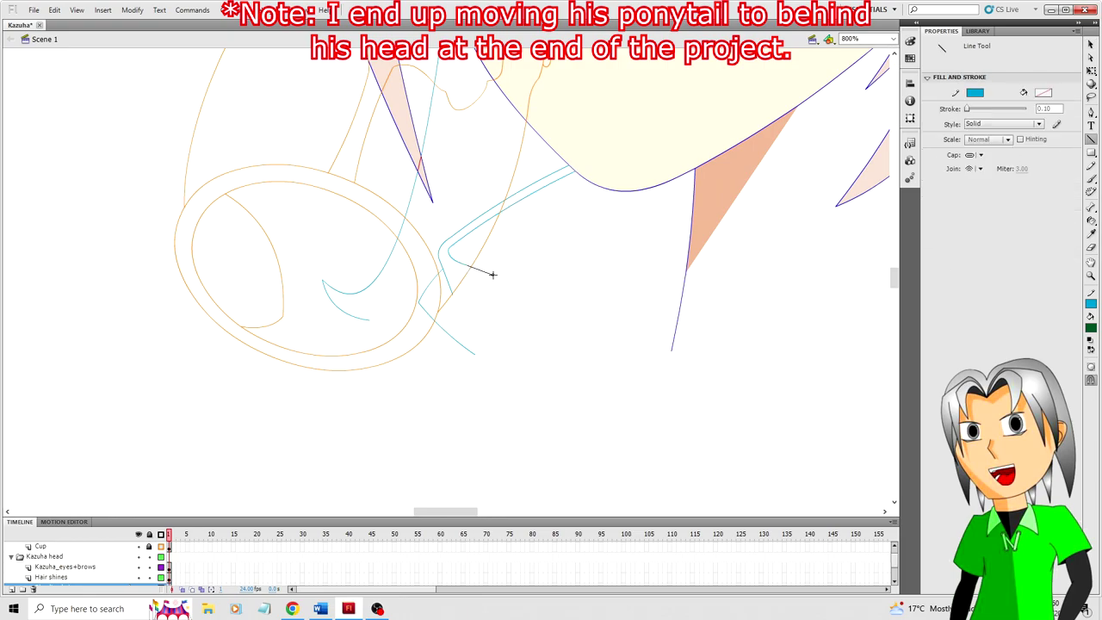
# Draw a gently sagging curve from the rounded corner across to the neck line.
pyautogui.click(470, 263)
pyautogui.click(678, 245)
pyautogui.press('v')
pyautogui.moveTo(575, 263); pyautogui.dragTo(578, 270)
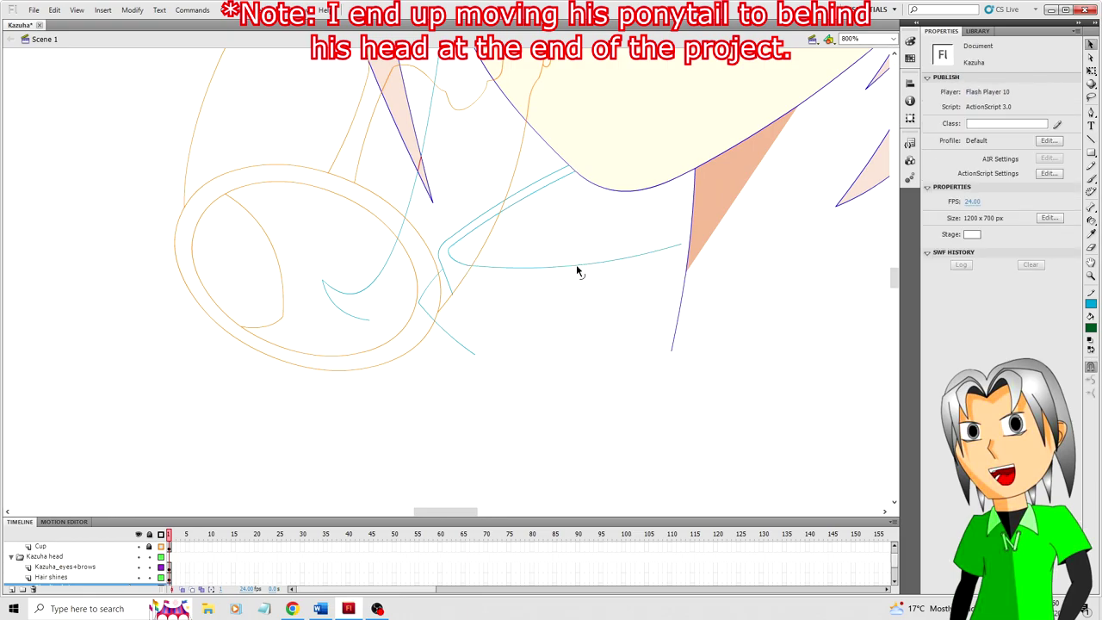
pyautogui.moveTo(680, 245); pyautogui.dragTo(680, 252)
# Draw a second sagging curve below the first, from the neck line back to the lines at the cup's rim.
pyautogui.press('n')
pyautogui.moveTo(489, 317); pyautogui.dragTo(680, 276)
pyautogui.press('v')
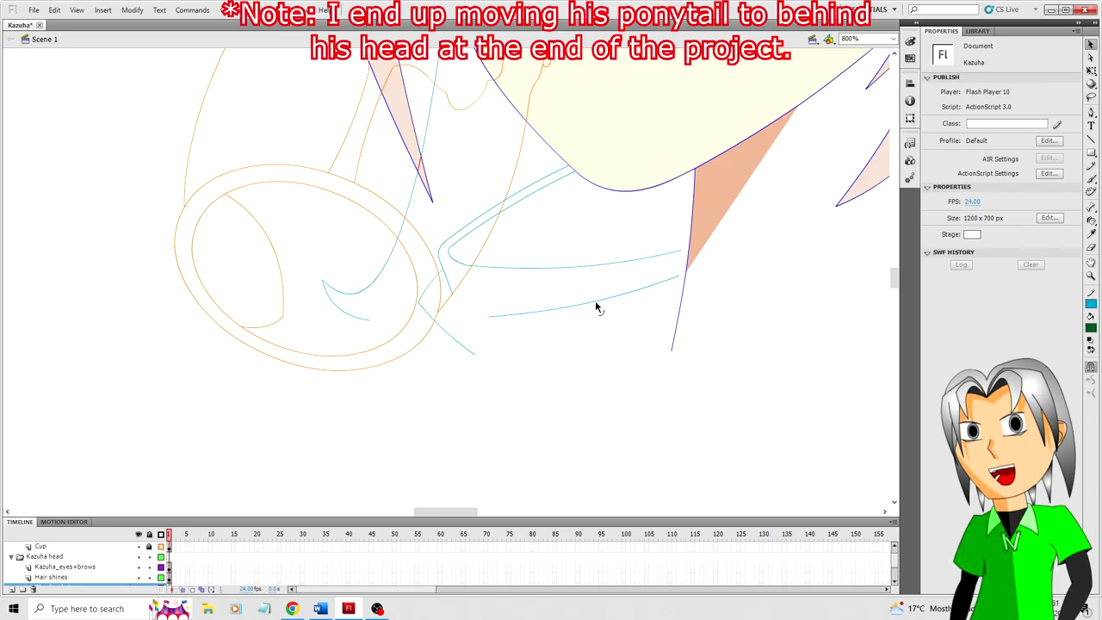
pyautogui.press('n')
pyautogui.moveTo(489, 316); pyautogui.dragTo(427, 301)
pyautogui.press('v')
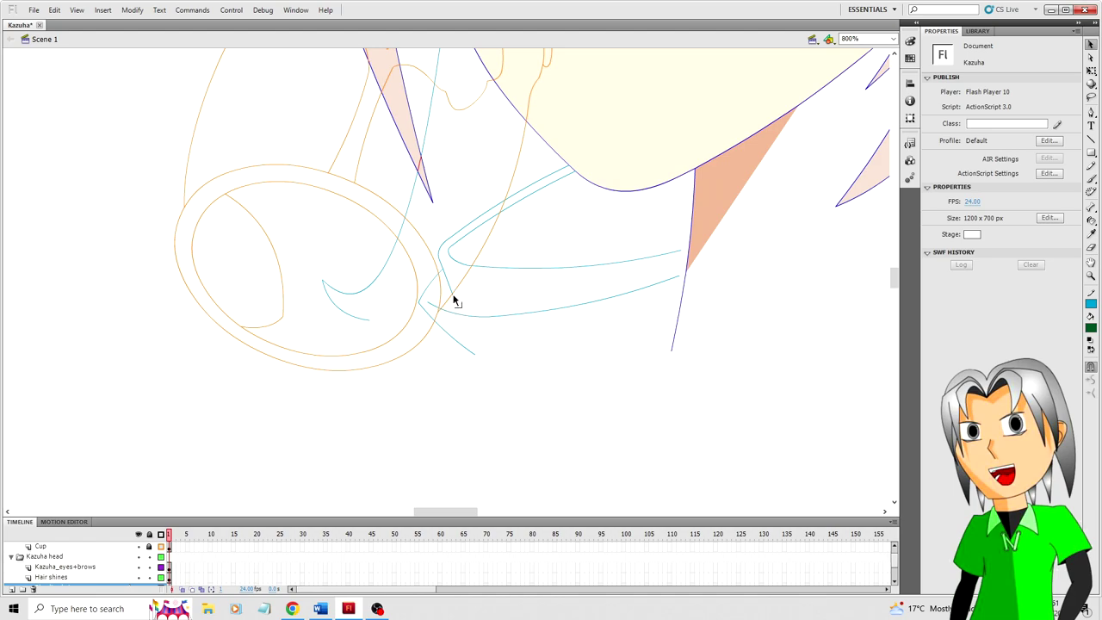
pyautogui.moveTo(454, 300); pyautogui.dragTo(461, 314)
# Draw a shoulder line sloping down and outwards from the lines beside the cup's lower rim.
pyautogui.hotkey('ctrl', '-')
pyautogui.hotkey('ctrl', '-')
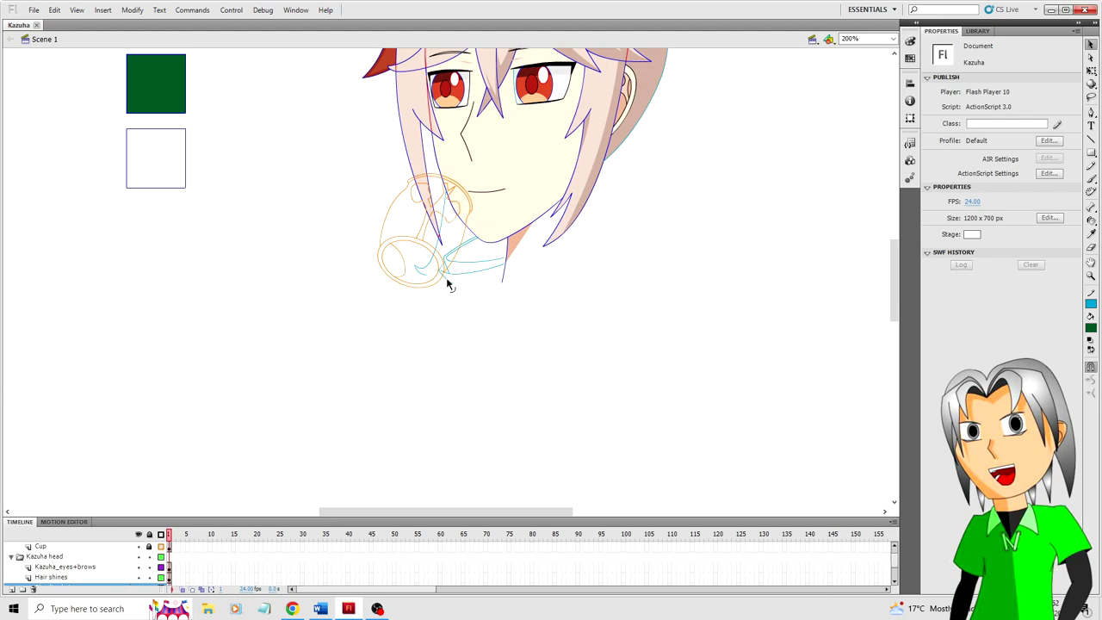
pyautogui.moveTo(447, 280)
pyautogui.mouseDown()
pyautogui.moveTo(375, 301)
pyautogui.moveTo(397, 290)
pyautogui.mouseUp()
pyautogui.click(390, 298)
pyautogui.press('q')
pyautogui.click(521, 303)
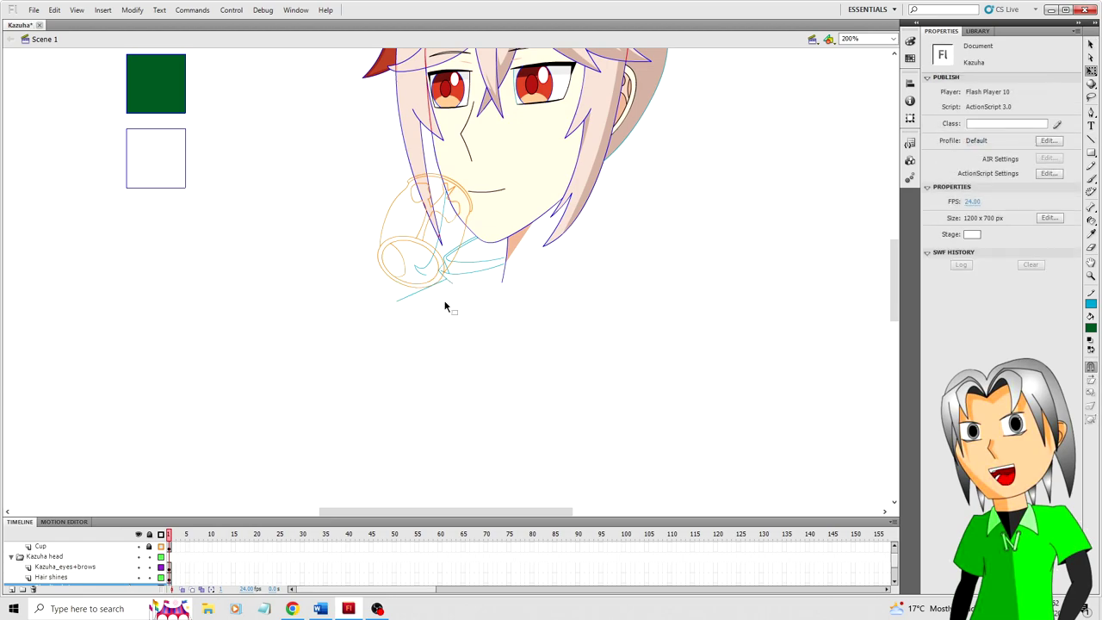
# Draw a near-vertical curve behind the side hair and a shoulder curve sloping down from its lower end, and save the file.
pyautogui.press('n')
pyautogui.moveTo(597, 194); pyautogui.dragTo(600, 275)
pyautogui.press('v')
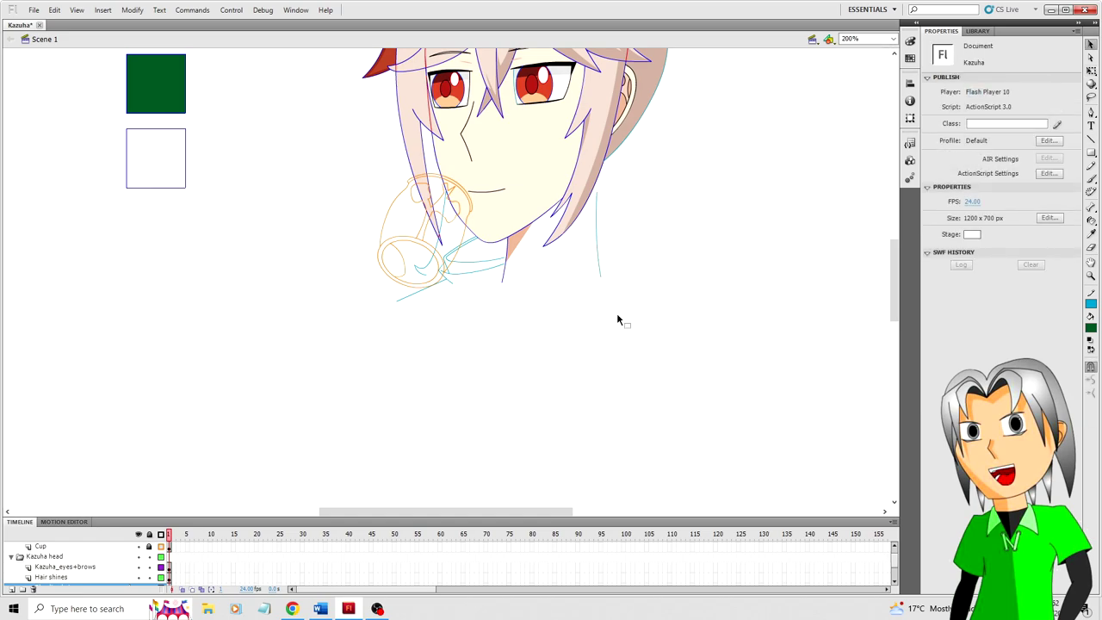
pyautogui.press('n')
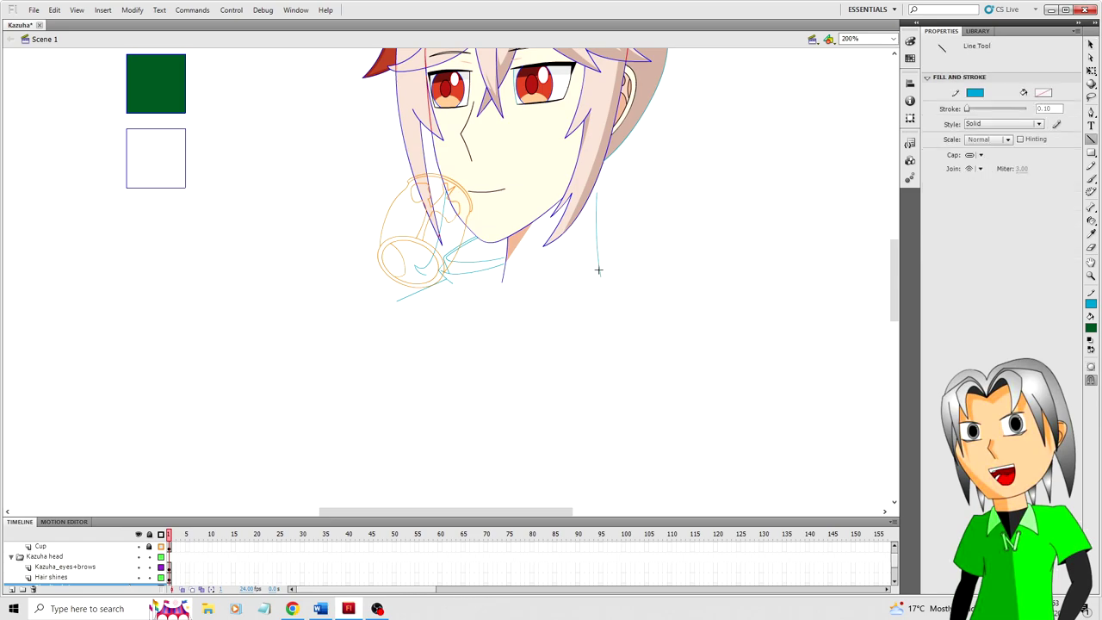
pyautogui.moveTo(601, 273)
pyautogui.mouseDown()
pyautogui.moveTo(668, 308)
pyautogui.moveTo(628, 230)
pyautogui.mouseUp()
pyautogui.press('v')
pyautogui.hotkey('ctrl', 's')
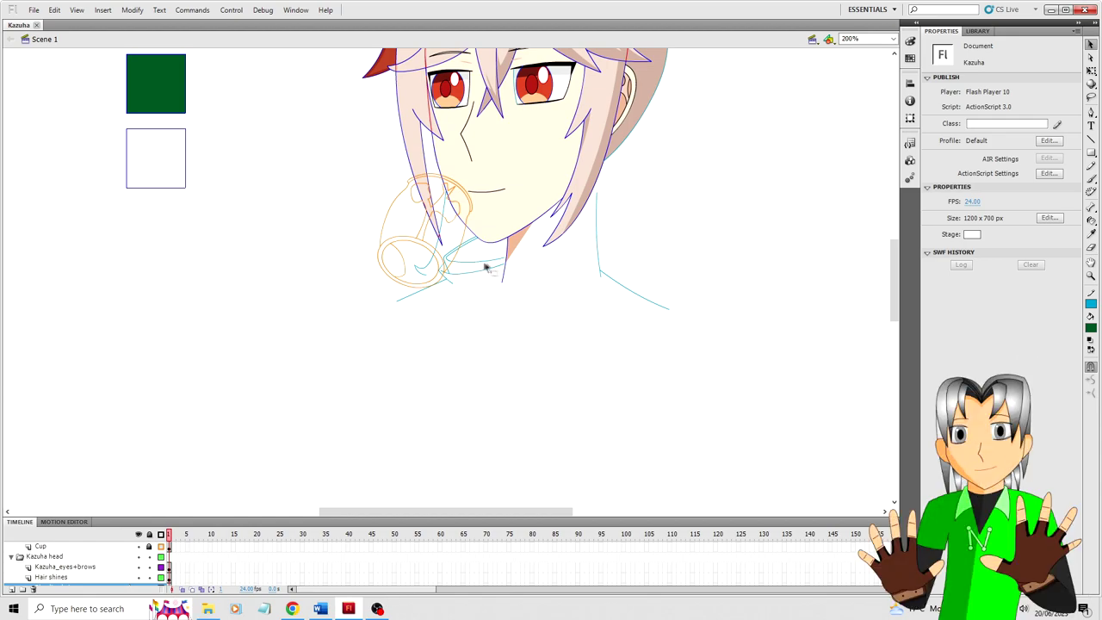
# Continue the upper neckline curve from the neck line under the side hair to just past the near-vertical teal curve.
pyautogui.hotkey('ctrl', '=')
pyautogui.hscroll(3, 481, 270)
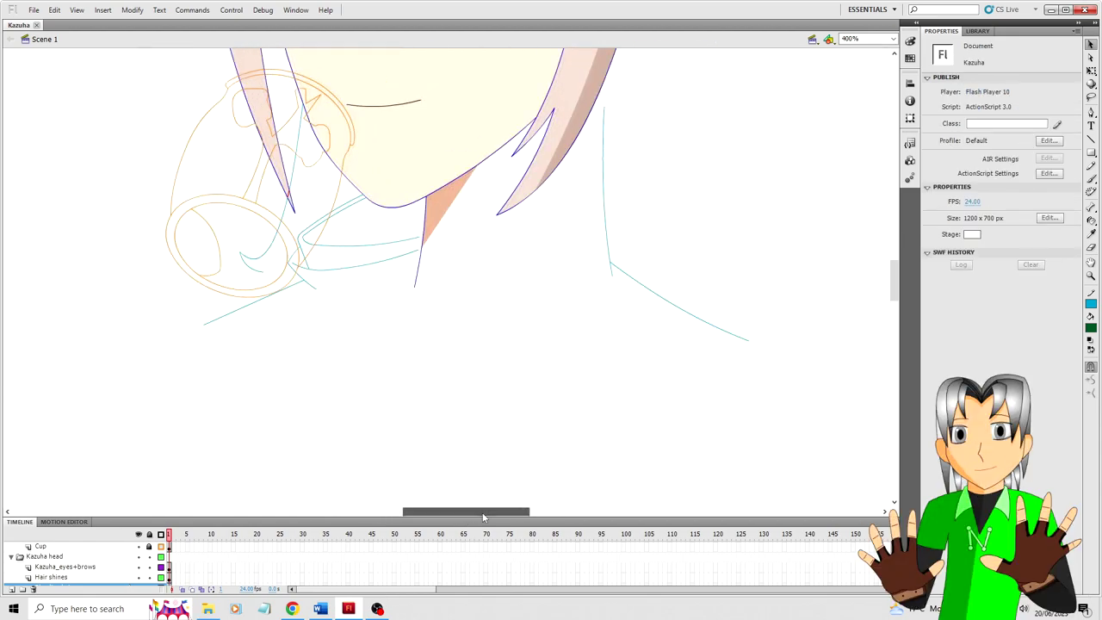
pyautogui.press('p')
pyautogui.moveTo(611, 195); pyautogui.dragTo(688, 173)
pyautogui.hotkey('ctrl', 'z')
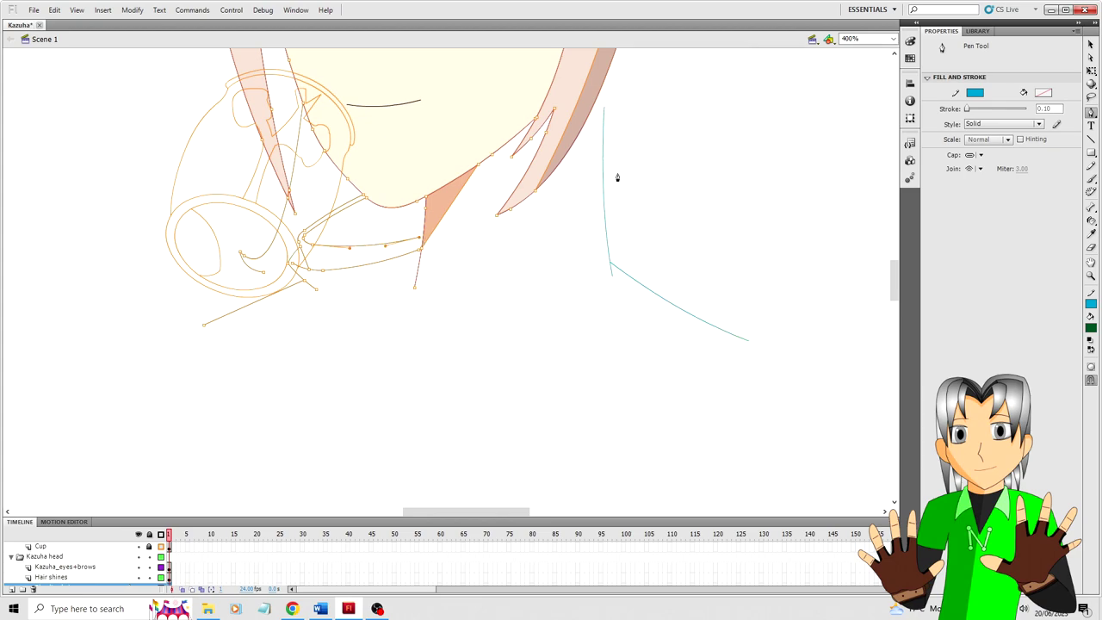
pyautogui.click(620, 173)
pyautogui.press('v')
# Recolour the segments of the upper neckline curve beyond the neck line red.
pyautogui.click(424, 237)
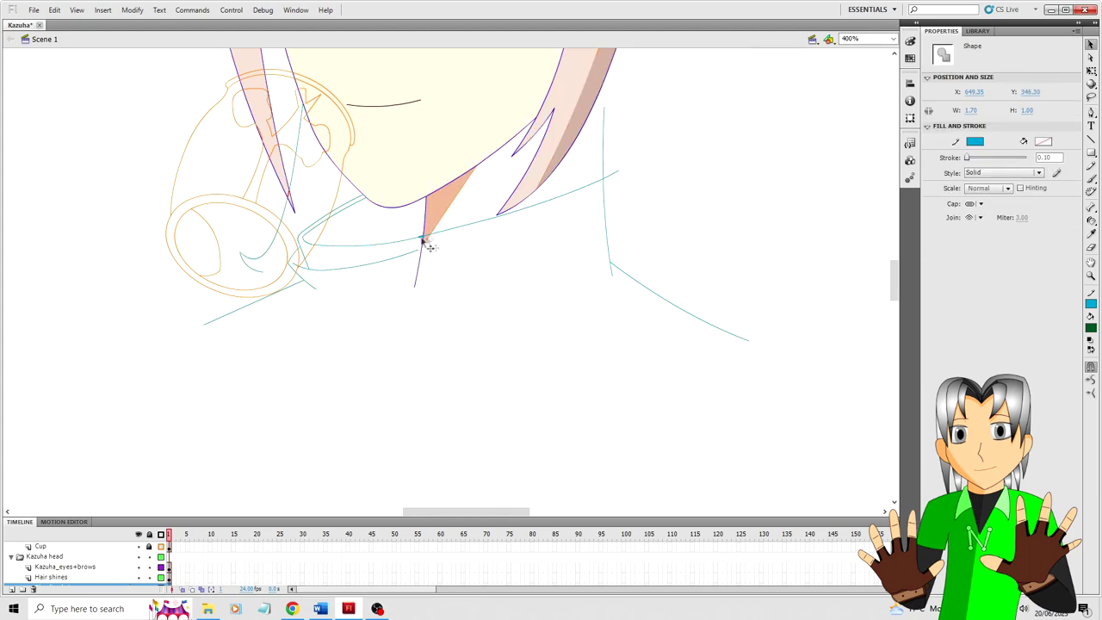
pyautogui.keyDown('shift'); pyautogui.click(452, 229); pyautogui.keyUp('shift')
pyautogui.keyDown('shift'); pyautogui.click(552, 199); pyautogui.keyUp('shift')
pyautogui.click(975, 142)
pyautogui.click(925, 220)
pyautogui.click(405, 252)
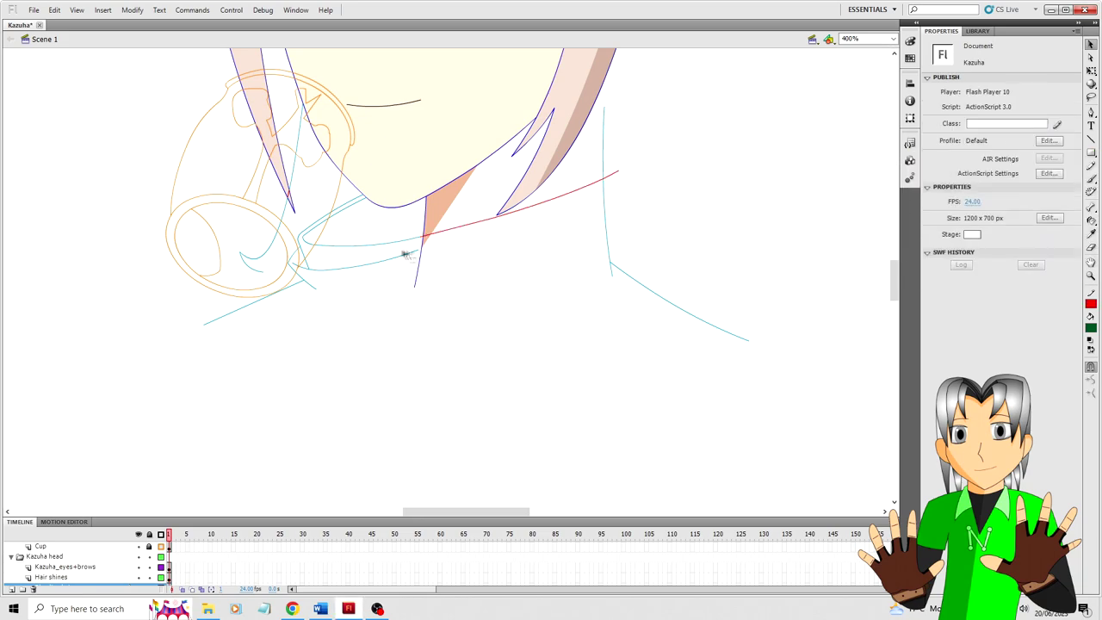
# Draw a second red curve just below the first, continuing the lower neckline from the neck line.
pyautogui.press('p')
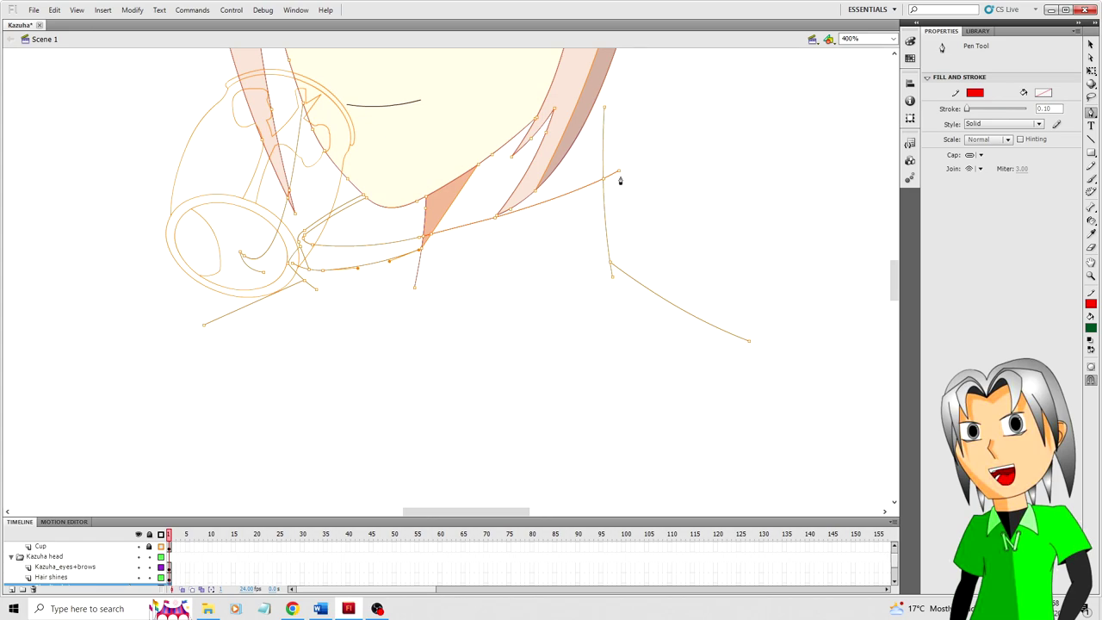
pyautogui.press('v')
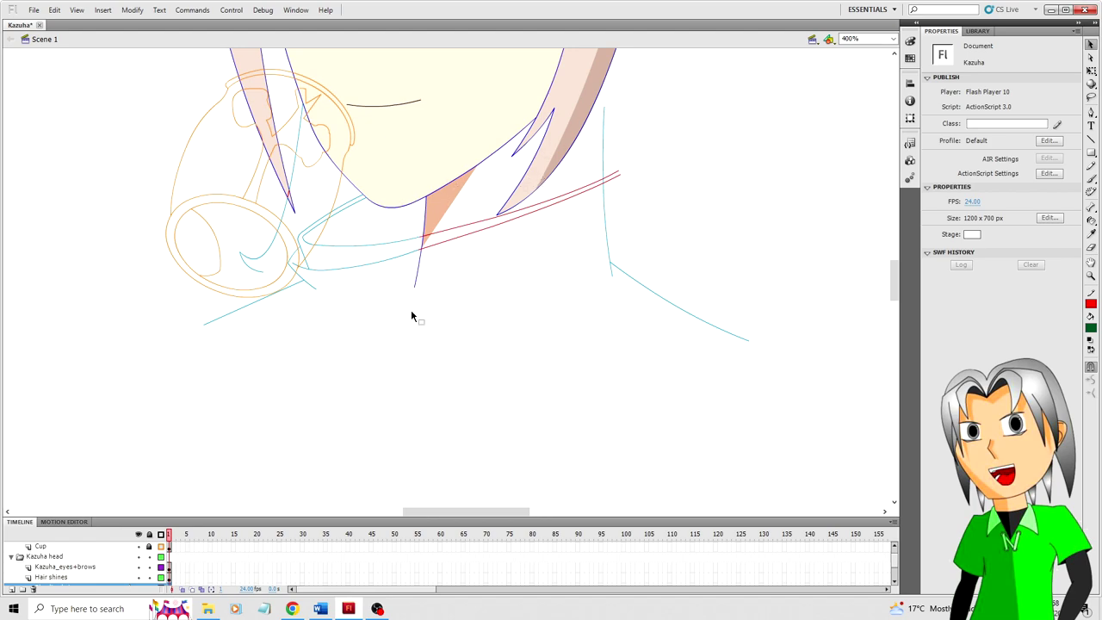
pyautogui.hotkey('ctrl', '-')
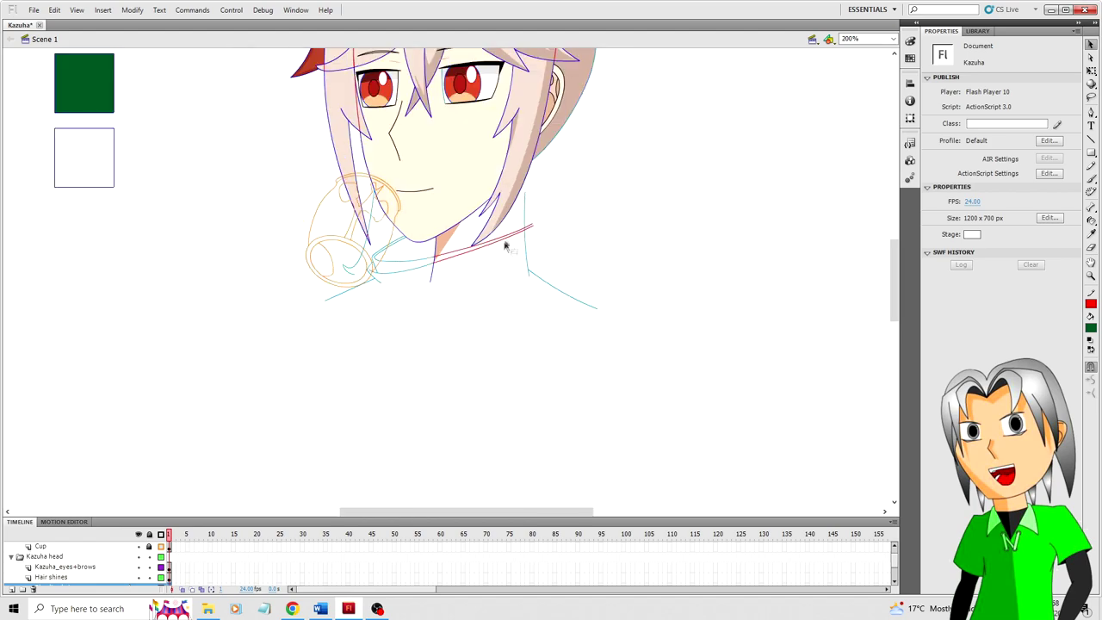
pyautogui.click(504, 240)
pyautogui.hotkey('ctrl', '=')
pyautogui.click(488, 289)
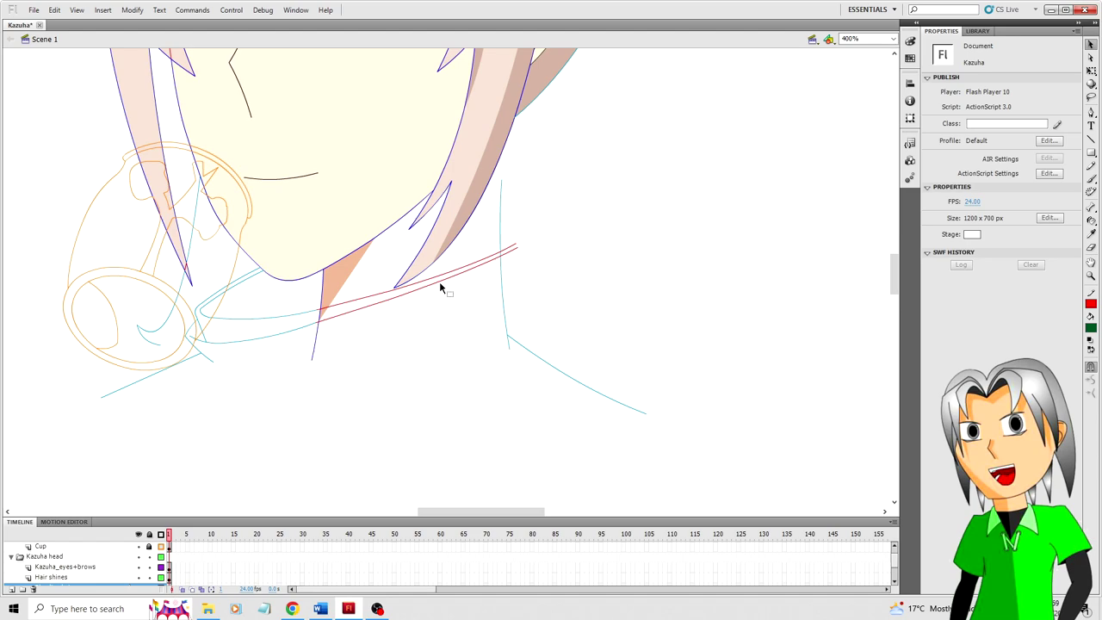
# Draw a large C-shaped red curve below the neckline, starting with its upper arc and extending it downwards.
pyautogui.press('n')
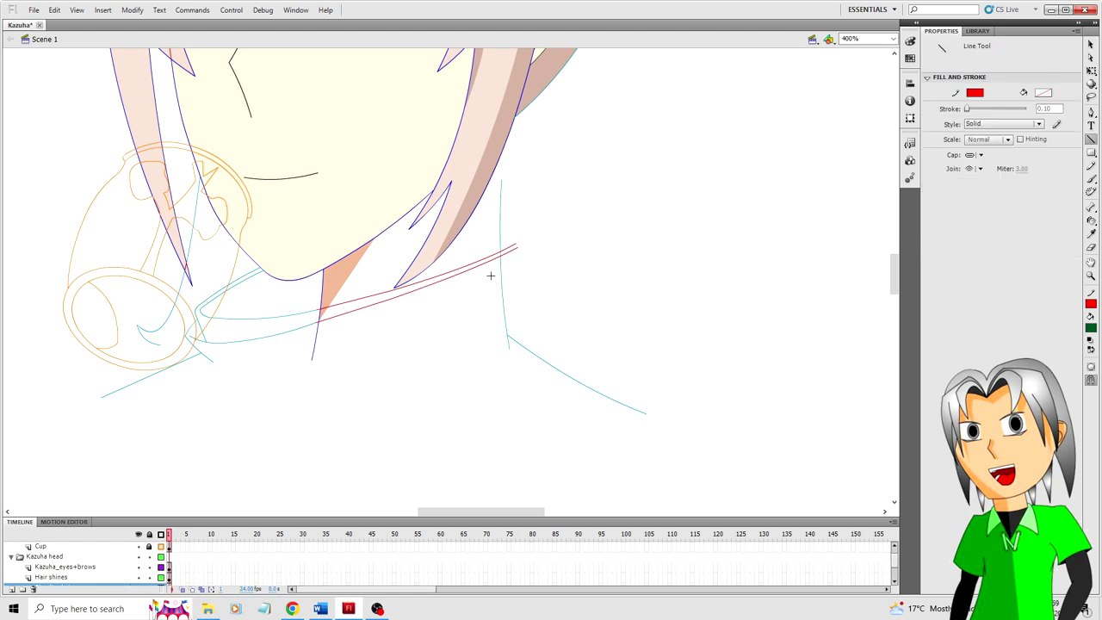
pyautogui.moveTo(490, 276); pyautogui.dragTo(426, 356)
pyautogui.press('v')
pyautogui.moveTo(460, 318); pyautogui.dragTo(444, 306)
pyautogui.scroll(-3, 429, 217)
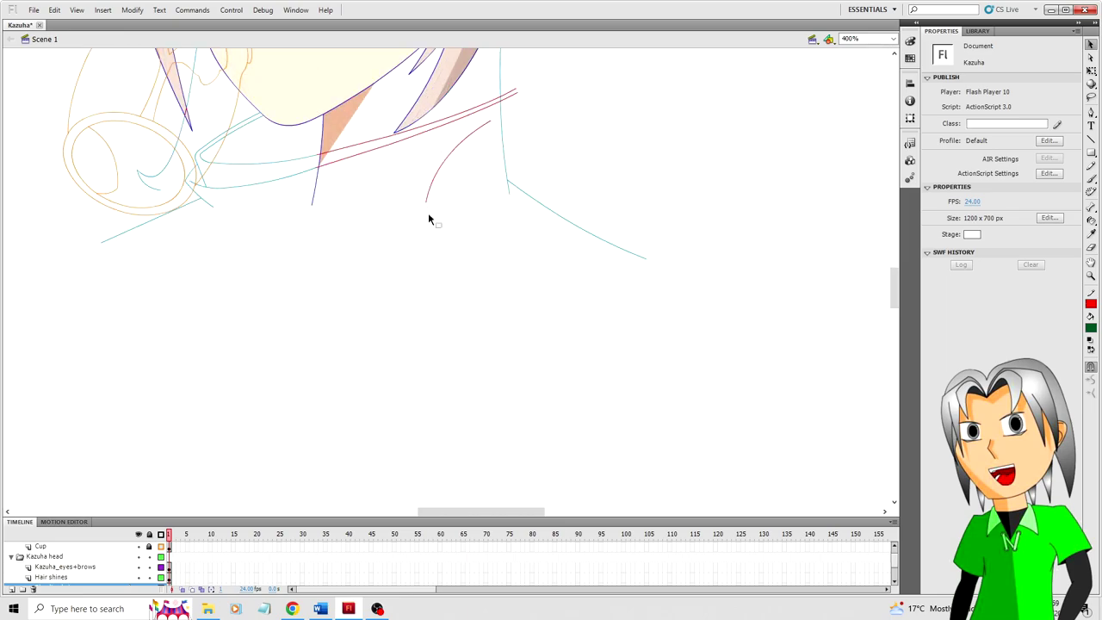
pyautogui.press('n')
pyautogui.moveTo(427, 204); pyautogui.dragTo(448, 291)
pyautogui.moveTo(437, 256)
pyautogui.mouseDown()
pyautogui.moveTo(523, 318)
pyautogui.moveTo(489, 315)
pyautogui.mouseUp()
pyautogui.press('n')
pyautogui.press('v')
# Move the C-shaped red curve further down and to the left, away from the neckline.
pyautogui.click(428, 209)
pyautogui.hotkey('shift', 'Down')
pyautogui.hotkey('shift', 'Down')
pyautogui.hotkey('shift', 'Down')
pyautogui.hotkey('shift', 'Down')
pyautogui.hotkey('shift', 'Down')
pyautogui.hotkey('shift', 'Down')
pyautogui.hotkey('shift', 'Down')
pyautogui.hotkey('shift', 'Down')
pyautogui.hotkey('shift', 'Down')
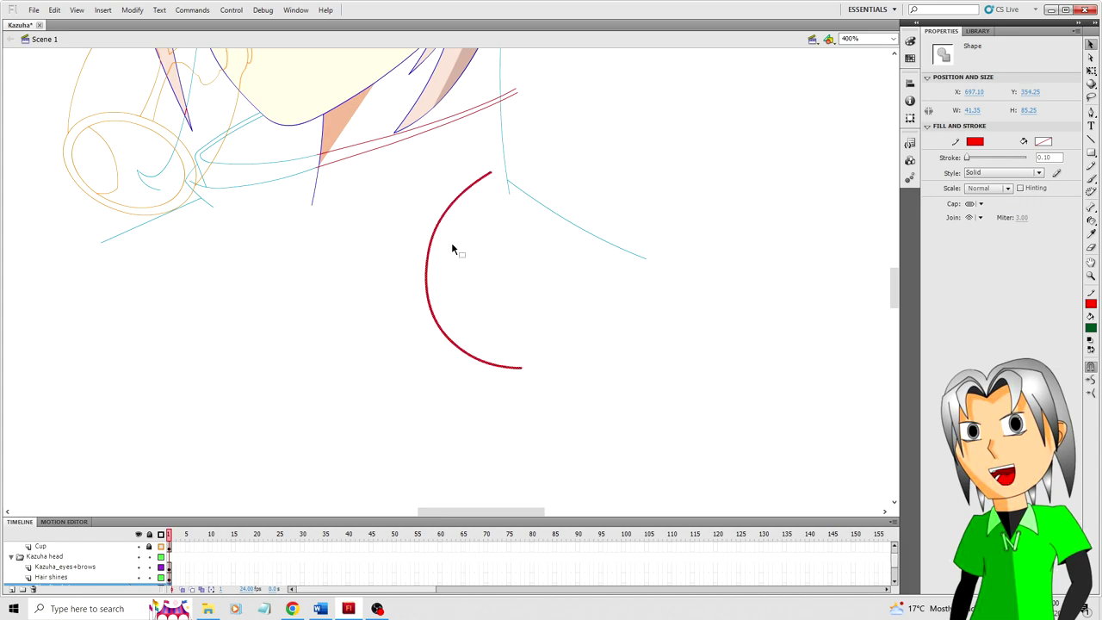
pyautogui.hotkey('shift', 'Left')
pyautogui.hotkey('shift', 'Left')
pyautogui.hotkey('shift', 'Left')
pyautogui.hotkey('shift', 'Left')
pyautogui.hotkey('shift', 'Left')
pyautogui.click(470, 218)
# Draw a parallel inner curve inside the C-shape, starting from its upper tip and ending above its lower end.
pyautogui.moveTo(461, 179); pyautogui.dragTo(412, 319)
pyautogui.moveTo(412, 275); pyautogui.dragTo(405, 276)
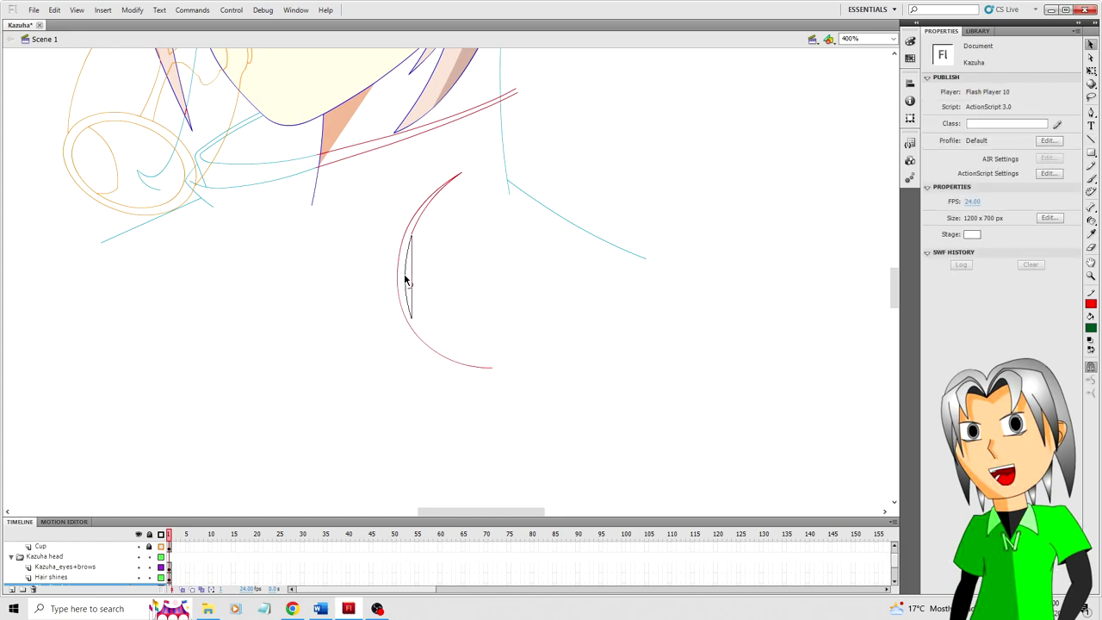
pyautogui.moveTo(413, 234); pyautogui.dragTo(413, 231)
pyautogui.moveTo(412, 317)
pyautogui.mouseDown()
pyautogui.moveTo(494, 357)
pyautogui.moveTo(494, 347)
pyautogui.moveTo(493, 357)
pyautogui.moveTo(448, 352)
pyautogui.mouseUp()
pyautogui.press('n')
pyautogui.press('v')
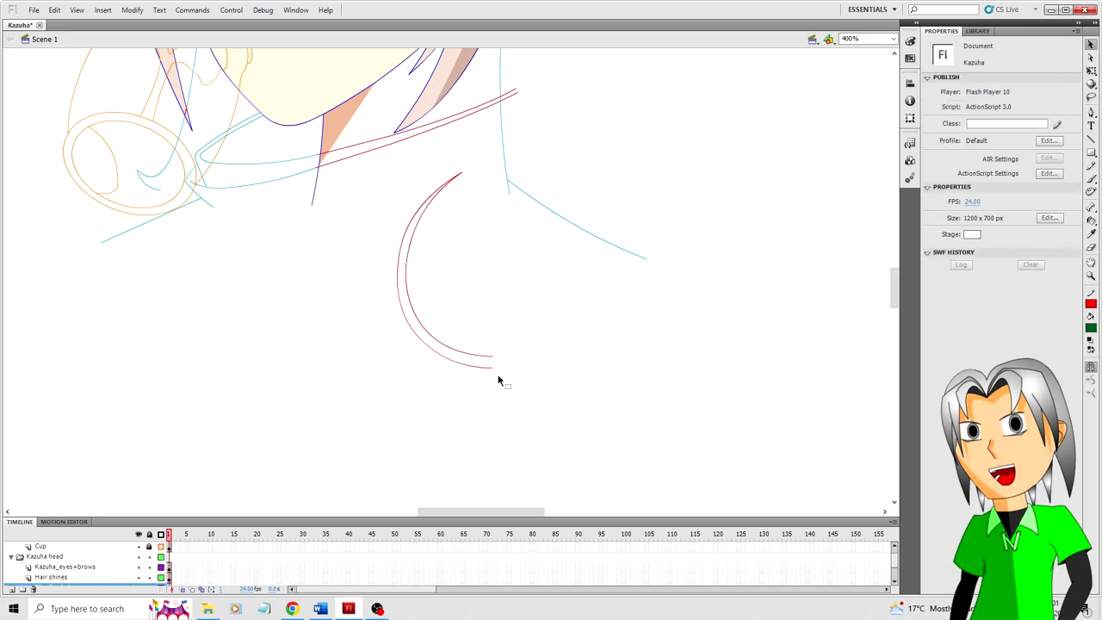
# Extend the lower ends of the C-shape's two curves with short segments, bending the inner one to run parallel to the outer.
pyautogui.press('n')
pyautogui.moveTo(493, 367); pyautogui.dragTo(516, 365)
pyautogui.press('v')
pyautogui.press('n')
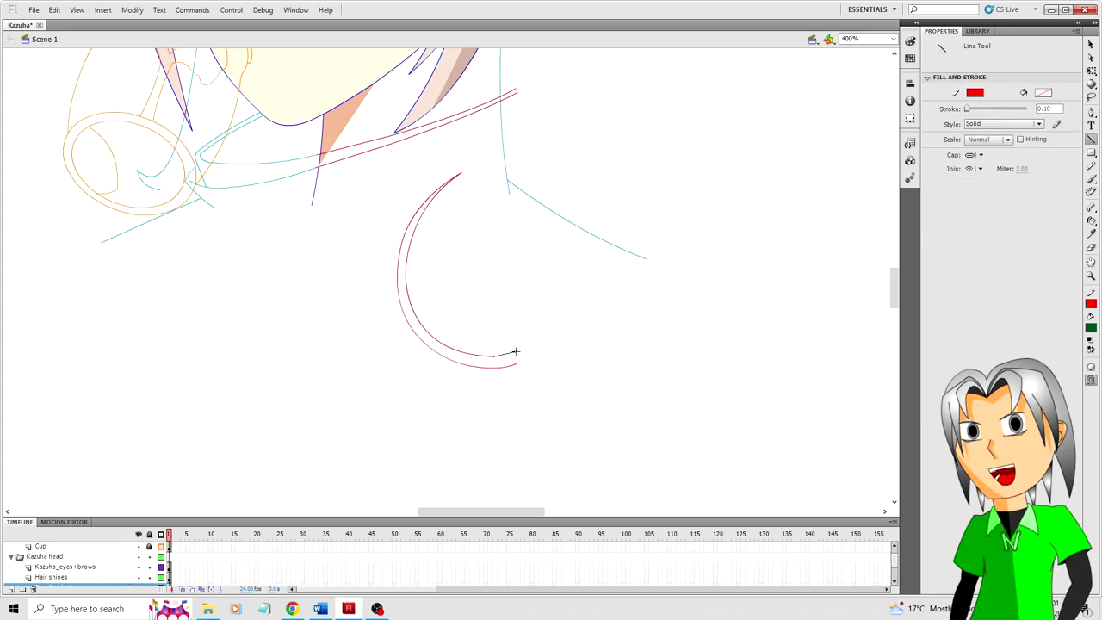
pyautogui.press('v')
pyautogui.moveTo(505, 357); pyautogui.dragTo(491, 355)
pyautogui.press('e')
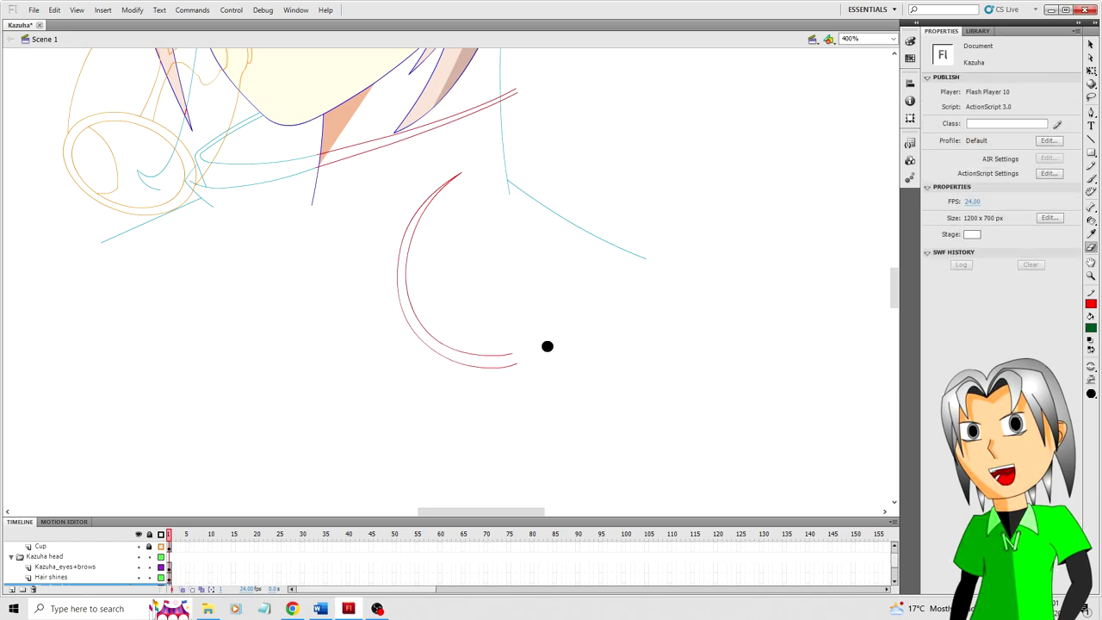
# Close the C-shape's lower end with short lines and draw a third, inner arc curving from there up towards the middle.
pyautogui.press('n')
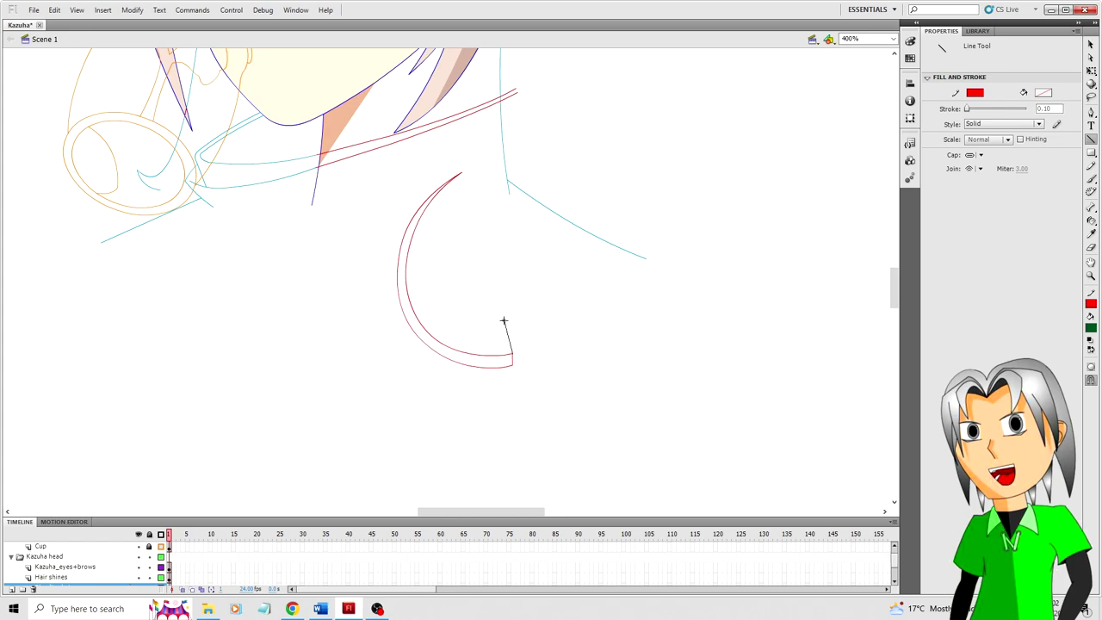
pyautogui.moveTo(501, 320); pyautogui.dragTo(437, 306)
pyautogui.press('v')
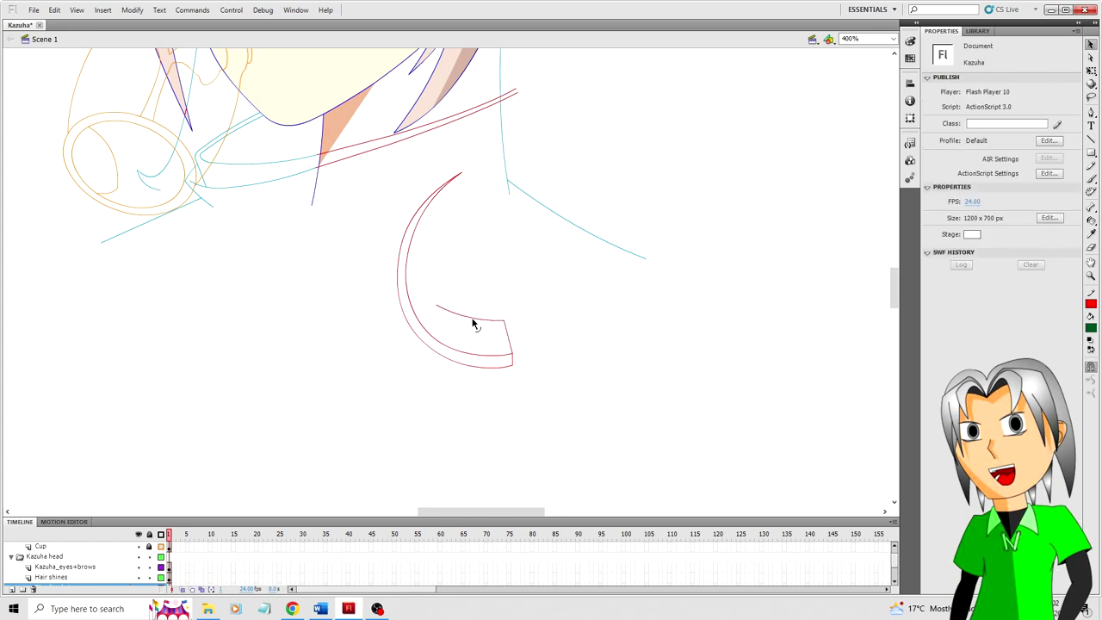
pyautogui.press('n')
pyautogui.moveTo(437, 306)
pyautogui.mouseDown()
pyautogui.moveTo(428, 249)
pyautogui.moveTo(427, 284)
pyautogui.moveTo(444, 301)
pyautogui.moveTo(432, 285)
pyautogui.mouseUp()
pyautogui.press('v')
pyautogui.click(448, 306)
pyautogui.press('q')
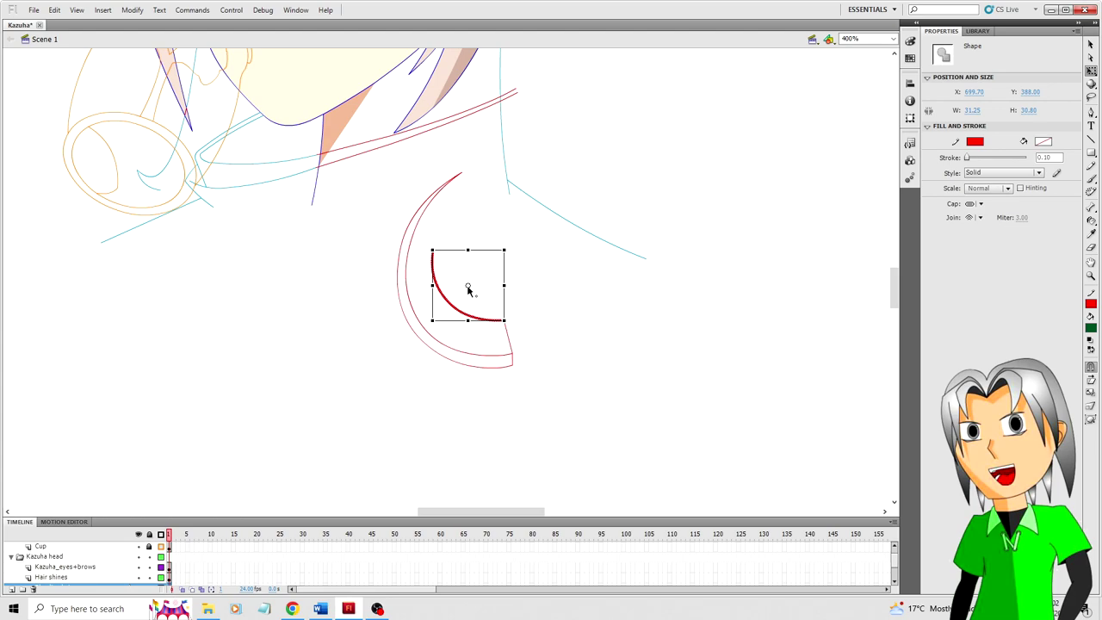
pyautogui.click(469, 289)
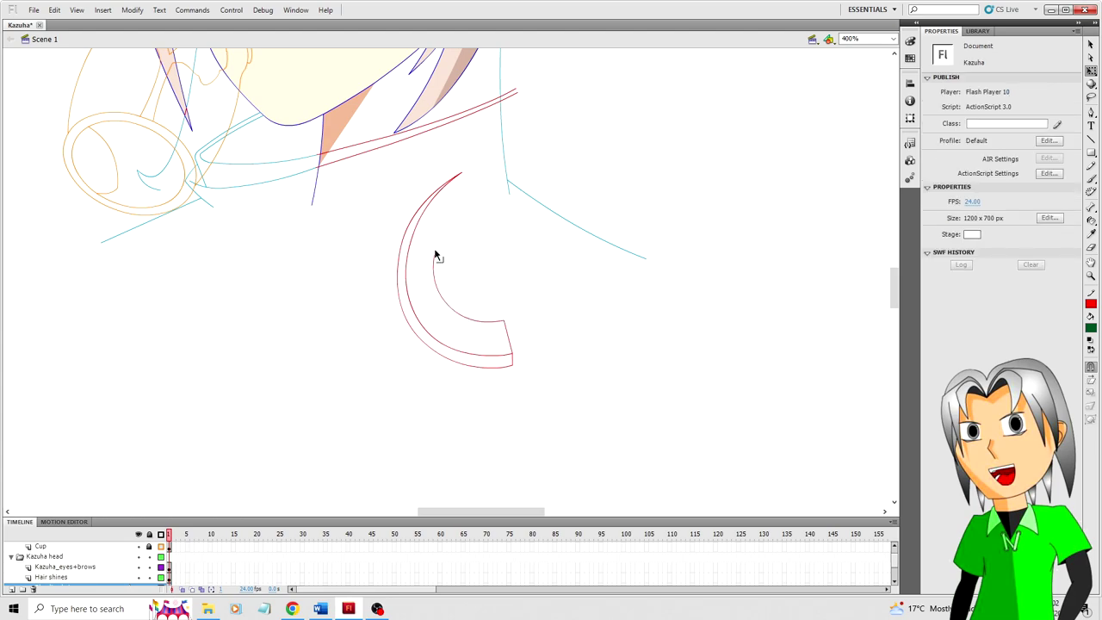
# Extend the third arc up towards the C-shape's tip, save the file, and close the upper end with a short slanted line.
pyautogui.press('n')
pyautogui.moveTo(436, 250)
pyautogui.mouseDown()
pyautogui.moveTo(466, 201)
pyautogui.moveTo(445, 225)
pyautogui.mouseUp()
pyautogui.press('v')
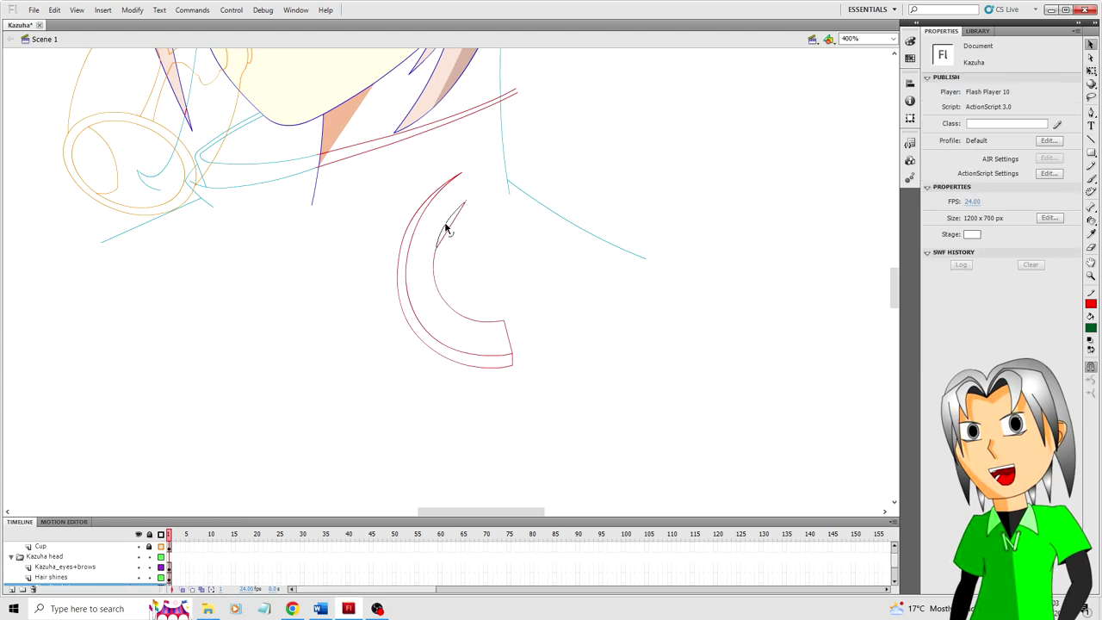
pyautogui.hotkey('ctrl', 's')
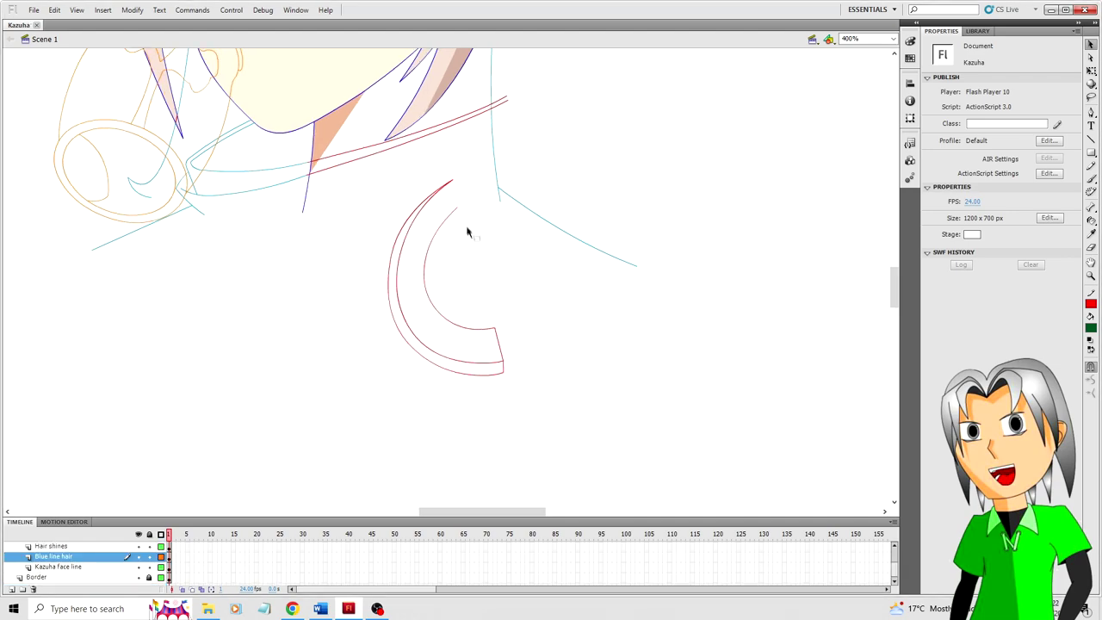
pyautogui.moveTo(458, 208); pyautogui.dragTo(464, 202)
pyautogui.press('n')
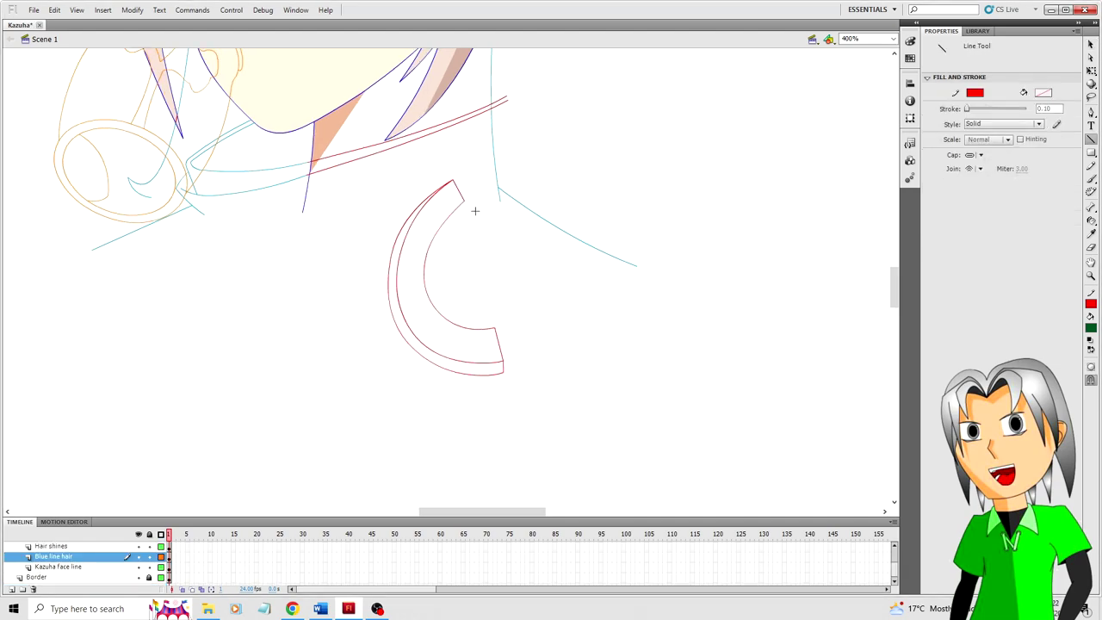
# Duplicate the short slanted line at the C-shape's upper end and place the copy just below, at the inner arc's top.
pyautogui.press('v')
pyautogui.click(460, 194)
pyautogui.hotkey('ctrl', 'c')
pyautogui.hotkey('ctrl', 'shift', 'v')
pyautogui.hotkey('shift', 'Down')
pyautogui.hotkey('shift', 'Down')
pyautogui.hotkey('shift', 'Down')
pyautogui.hotkey('shift', 'Down')
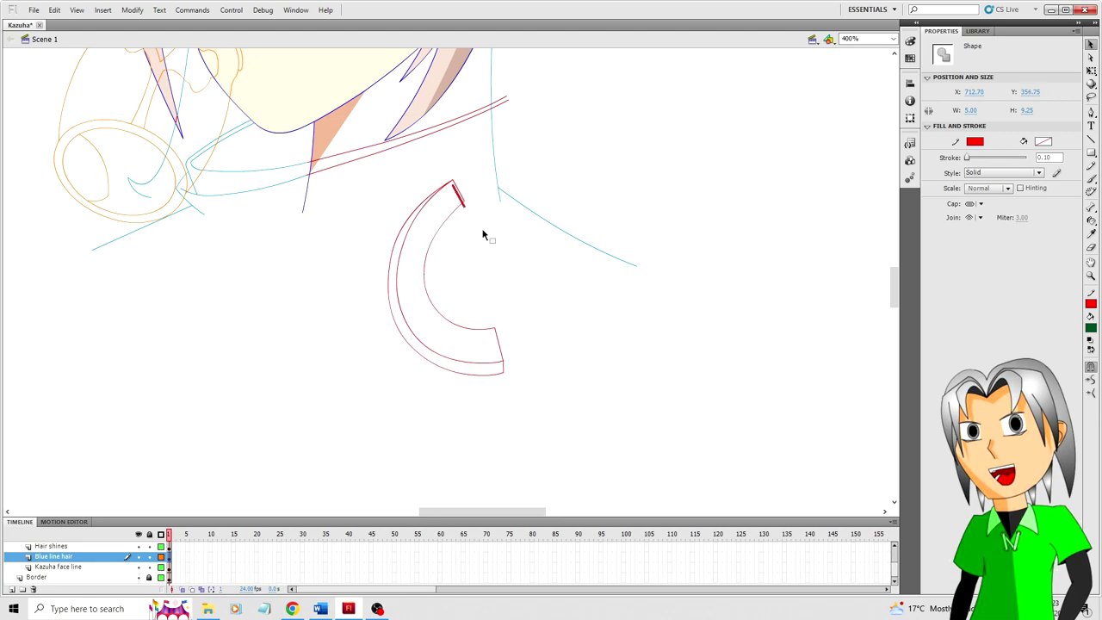
pyautogui.hotkey('shift', 'Left')
pyautogui.press('Up')
pyautogui.press('Up')
pyautogui.press('Up')
pyautogui.press('Right')
pyautogui.press('Right')
pyautogui.press('Right')
pyautogui.press('Right')
pyautogui.click(474, 223)
# Duplicate the innermost arc, scale the copy down slightly and position it as a parallel arc further inside the C-shape.
pyautogui.click(427, 262)
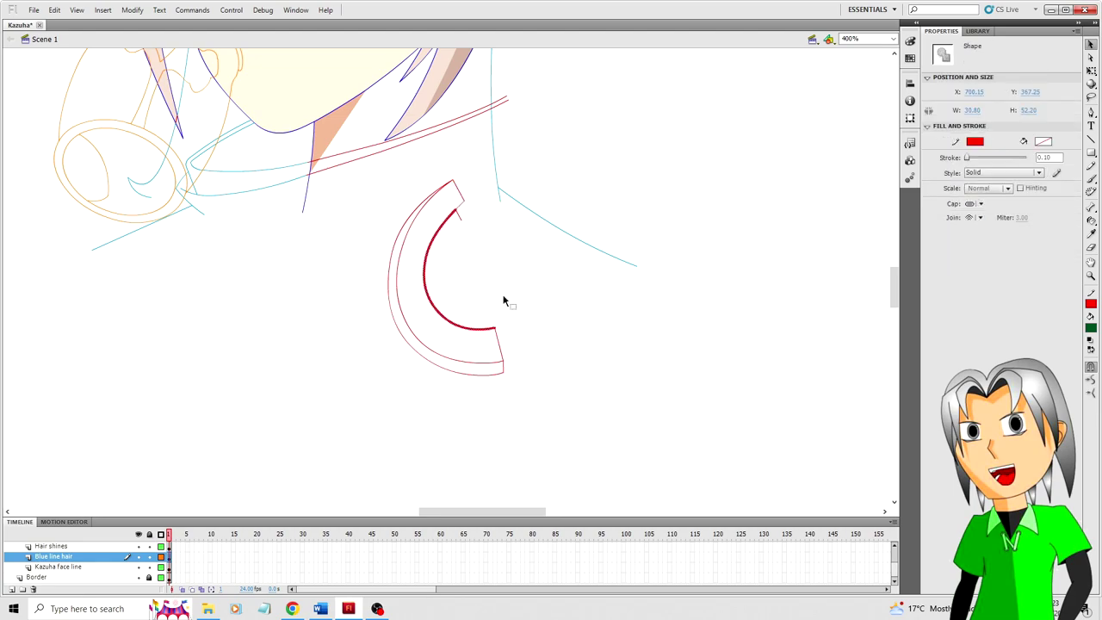
pyautogui.hotkey('ctrl', 'c')
pyautogui.hotkey('ctrl', 'shift', 'v')
pyautogui.hotkey('shift', 'Right')
pyautogui.hotkey('shift', 'Right')
pyautogui.press('q')
pyautogui.moveTo(506, 329); pyautogui.dragTo(500, 320)
pyautogui.press('Down')
pyautogui.press('Down')
pyautogui.press('Down')
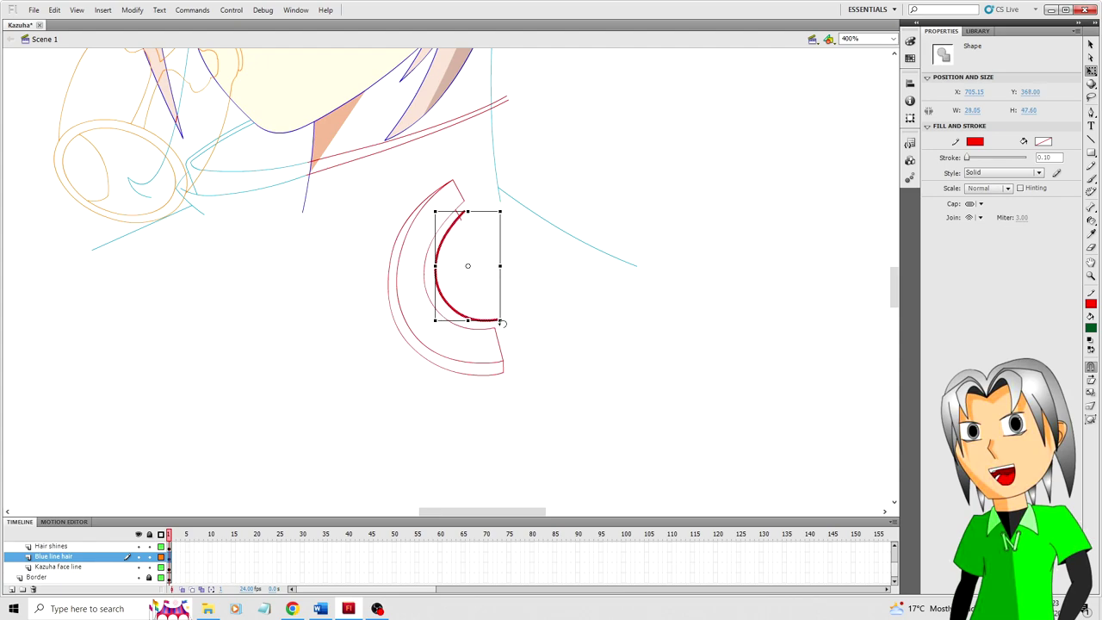
pyautogui.press('Left')
pyautogui.press('Down')
pyautogui.press('Down')
pyautogui.click(554, 320)
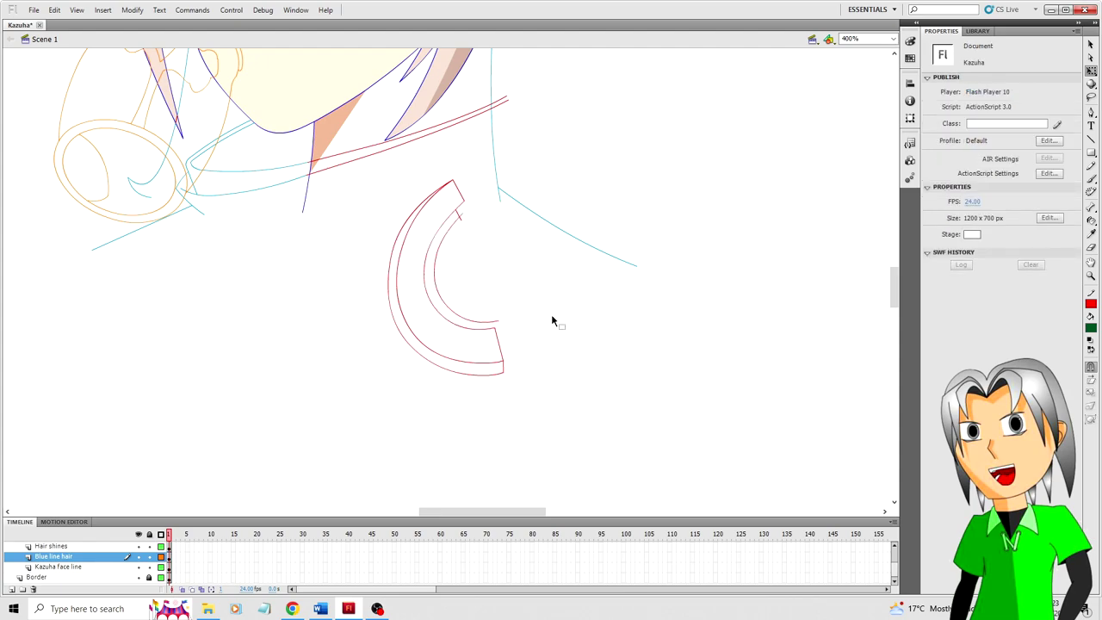
# Draw a diagonal line from the innermost arc's upper end and a short line joining the lower ends of the two inner arcs.
pyautogui.click(461, 215)
pyautogui.click(483, 234)
pyautogui.press('n')
pyautogui.hotkey('ctrl', '=')
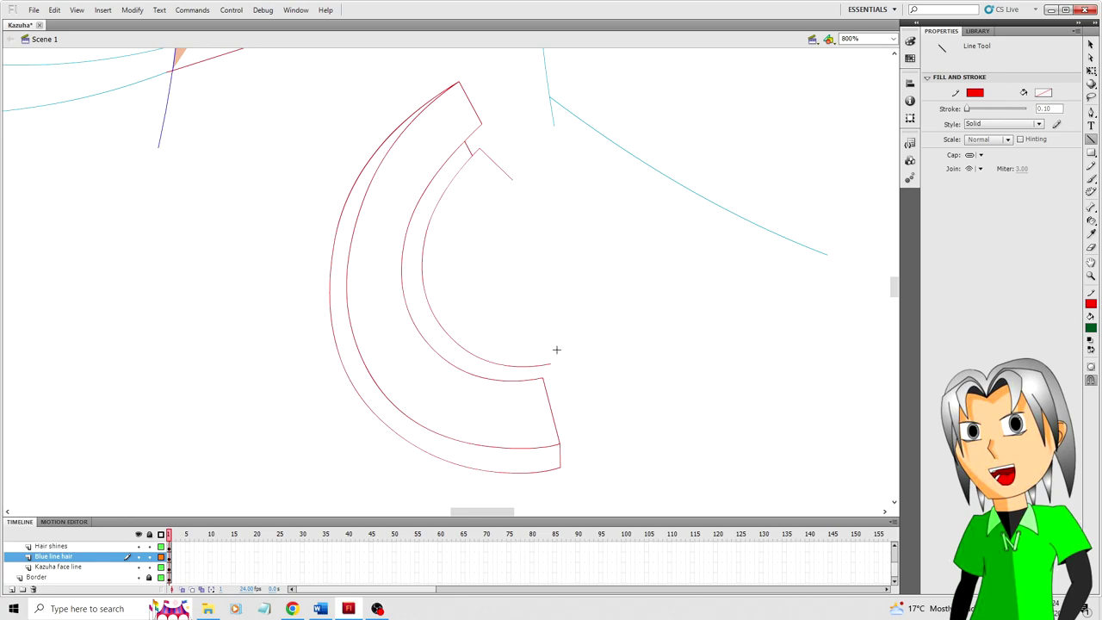
pyautogui.hotkey('ctrl', 'z')
pyautogui.moveTo(536, 402); pyautogui.dragTo(530, 368)
pyautogui.press('v')
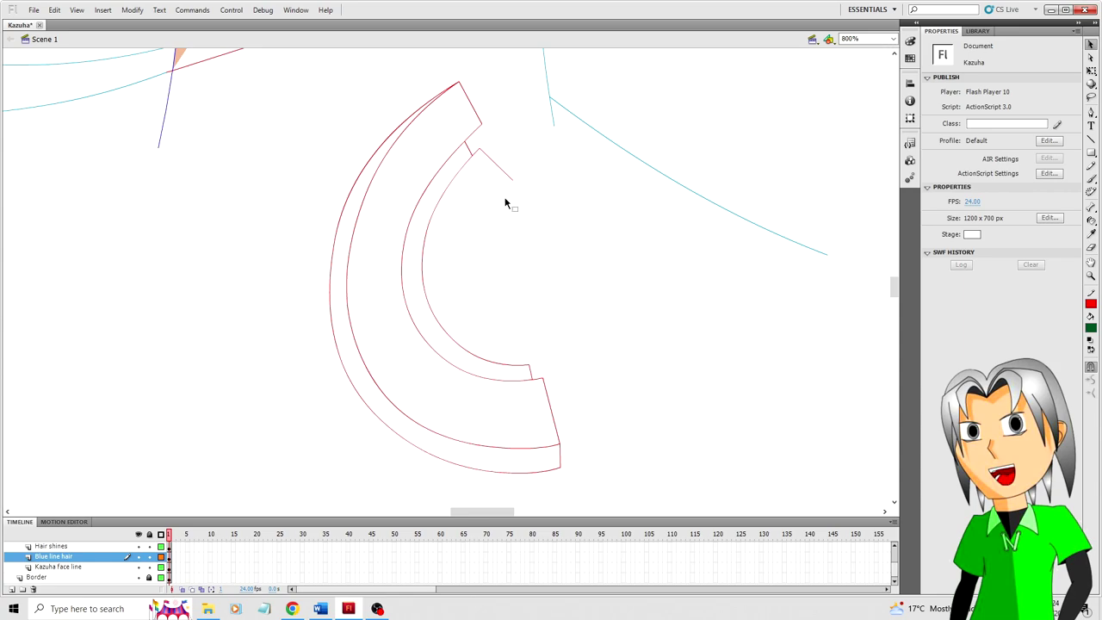
# Draw a hook shape at the end of the diagonal line, with a short flat base and an arched outer edge.
pyautogui.press('n')
pyautogui.moveTo(500, 209)
pyautogui.mouseDown()
pyautogui.moveTo(531, 160)
pyautogui.moveTo(496, 209)
pyautogui.mouseUp()
pyautogui.press('v')
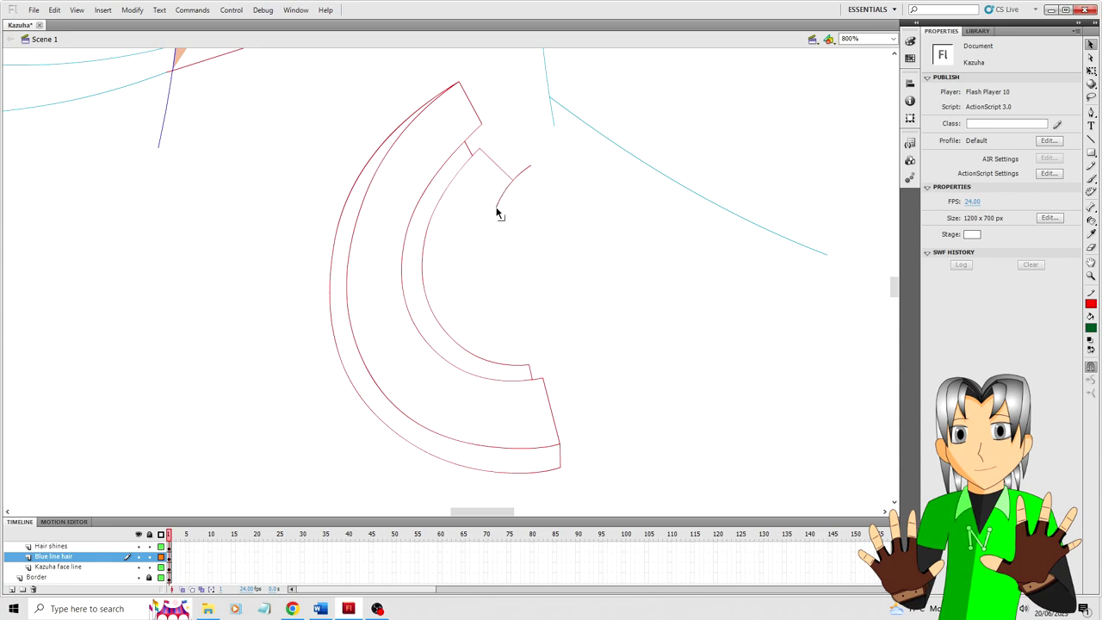
pyautogui.press('n')
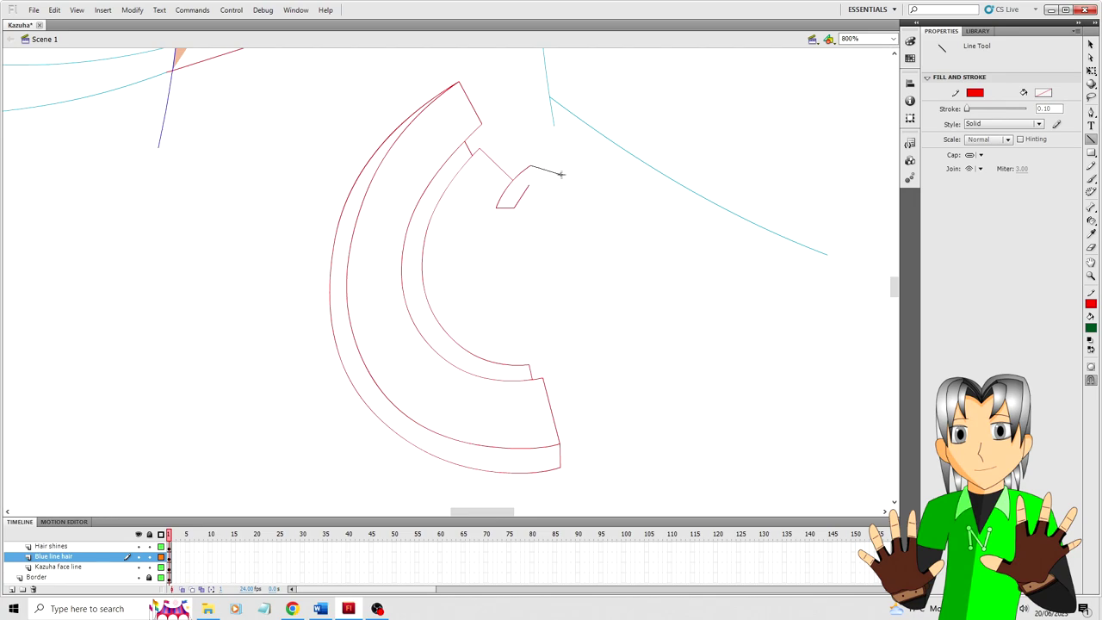
pyautogui.press('v')
pyautogui.moveTo(560, 172); pyautogui.dragTo(578, 178)
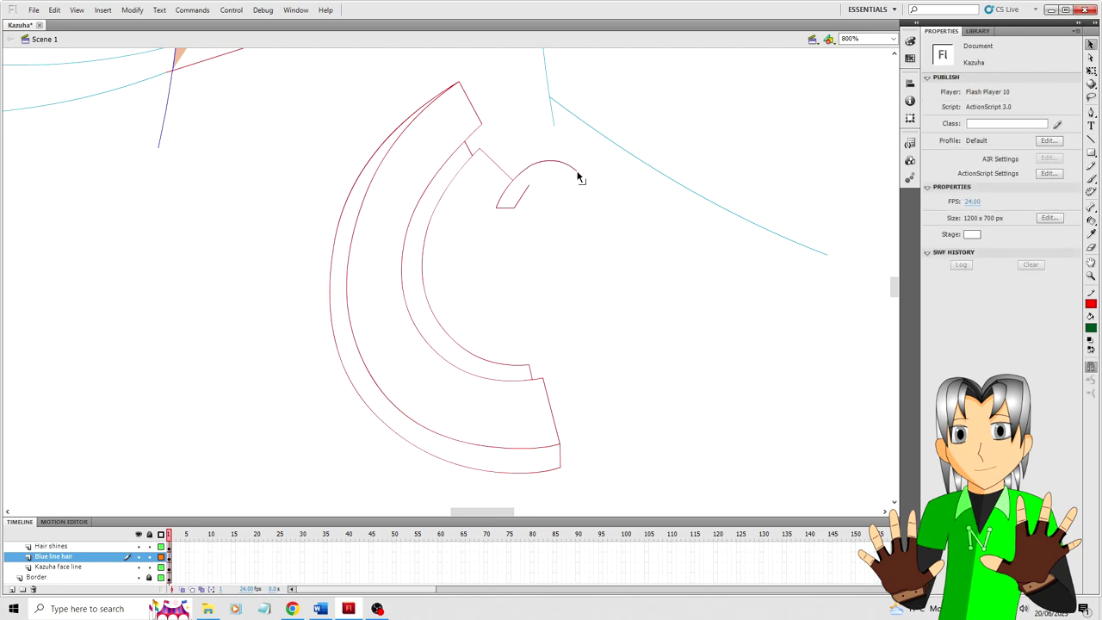
# Draw the hook's inner curve parallel to its outer arch and bend it down the far side.
pyautogui.click(519, 195)
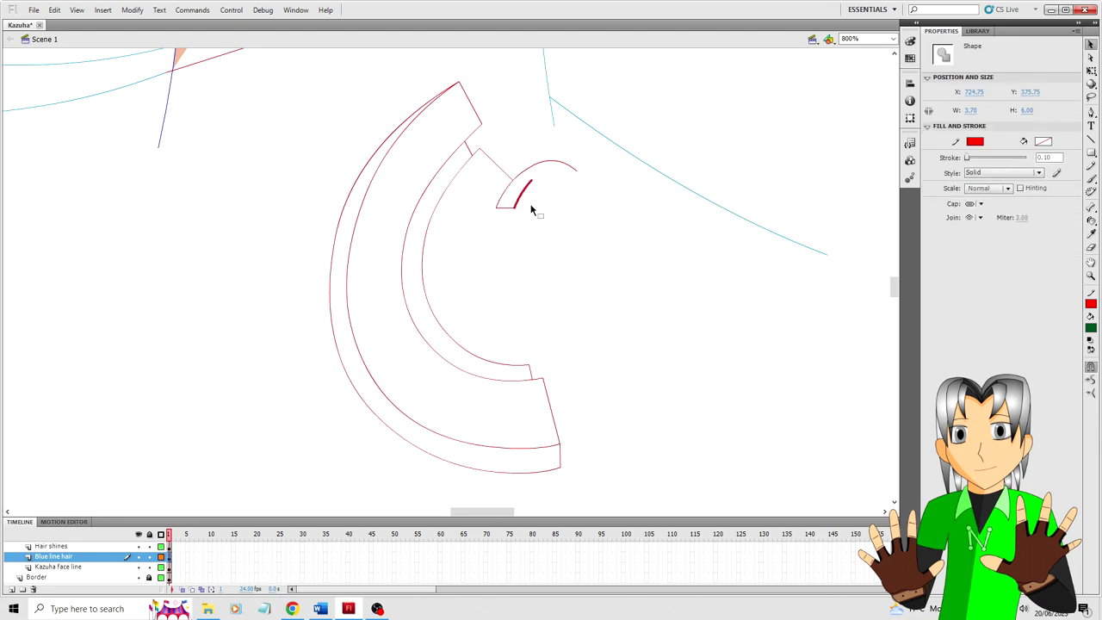
pyautogui.click(533, 207)
pyautogui.press('n')
pyautogui.moveTo(531, 183)
pyautogui.mouseDown()
pyautogui.moveTo(570, 183)
pyautogui.moveTo(549, 176)
pyautogui.moveTo(568, 206)
pyautogui.moveTo(578, 199)
pyautogui.moveTo(577, 220)
pyautogui.mouseUp()
pyautogui.press('v')
pyautogui.press('n')
pyautogui.press('v')
pyautogui.click(577, 201)
pyautogui.click(579, 224)
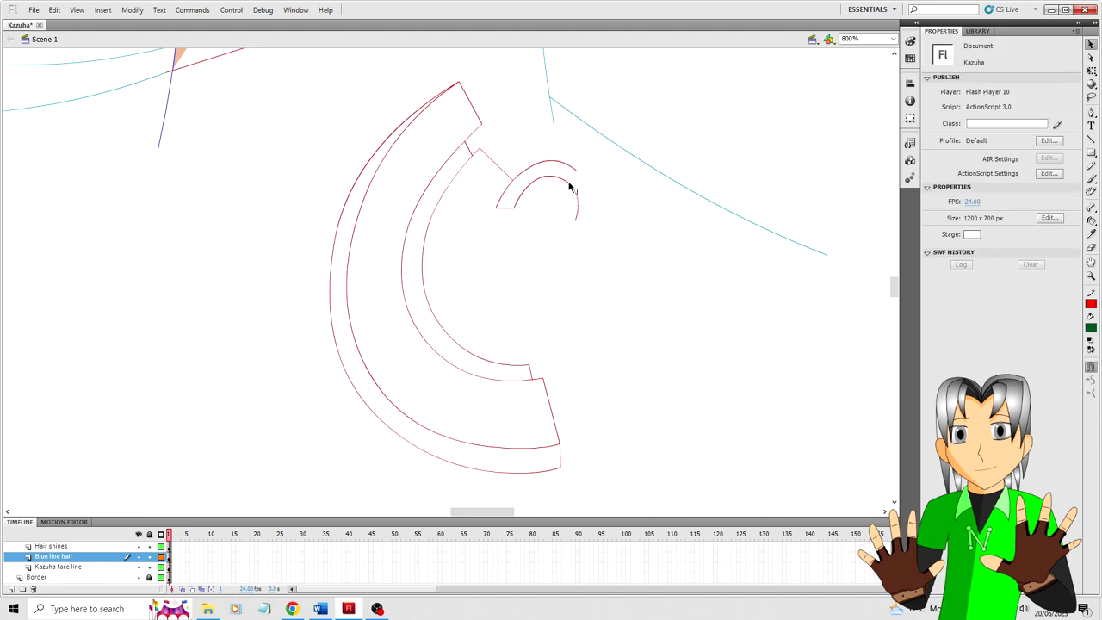
pyautogui.moveTo(569, 184); pyautogui.dragTo(567, 182)
# Refine the far side of the hook's inner curve and extend the outer arch down alongside it.
pyautogui.hotkey('ctrl', '-')
pyautogui.hotkey('ctrl', '-')
pyautogui.hotkey('ctrl', '=')
pyautogui.hotkey('ctrl', '=')
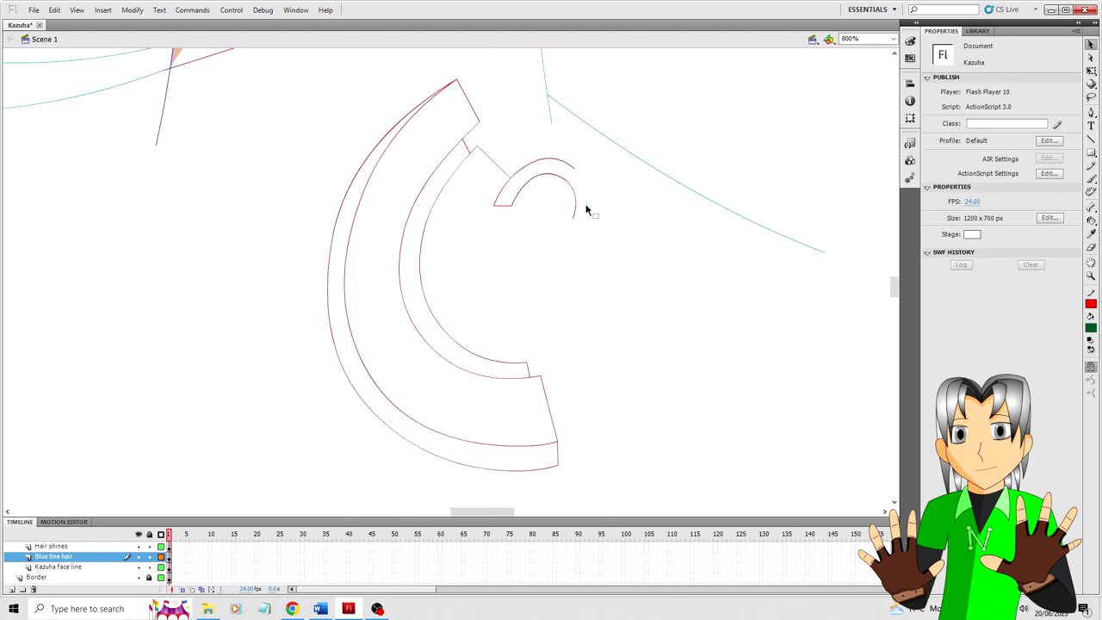
pyautogui.click(577, 198)
pyautogui.click(585, 213)
pyautogui.moveTo(575, 220); pyautogui.dragTo(578, 220)
pyautogui.moveTo(568, 181); pyautogui.dragTo(591, 204)
pyautogui.press('n')
pyautogui.press('v')
# Draw a stem up from the inner arcs' lower end, connect it to the hook's outer edge with a curve, and save the file.
pyautogui.press('n')
pyautogui.moveTo(531, 347)
pyautogui.mouseDown()
pyautogui.moveTo(542, 263)
pyautogui.moveTo(583, 229)
pyautogui.moveTo(582, 245)
pyautogui.moveTo(592, 204)
pyautogui.moveTo(591, 240)
pyautogui.moveTo(589, 209)
pyautogui.mouseUp()
pyautogui.press('v')
pyautogui.press('n')
pyautogui.press('v')
pyautogui.click(591, 239)
pyautogui.press('Delete')
pyautogui.press('n')
pyautogui.press('v')
pyautogui.press('n')
pyautogui.press('v')
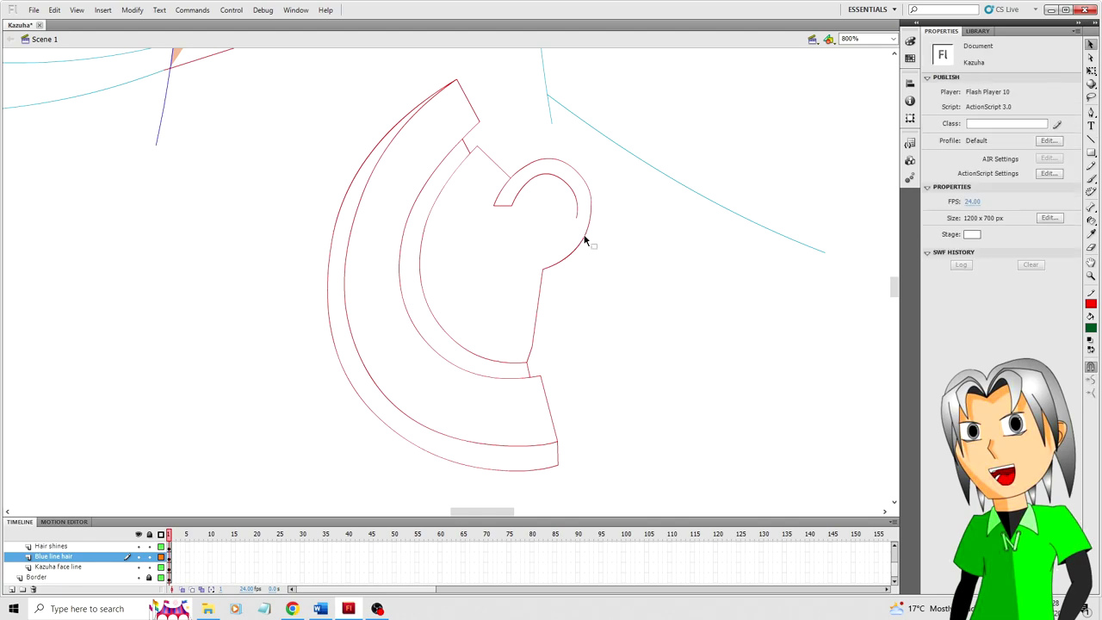
pyautogui.press('n')
pyautogui.press('v')
pyautogui.click(592, 210)
pyautogui.click(575, 238)
pyautogui.hotkey('ctrl', 's')
# Duplicate the stem line, offset the copy to its inner side and extend it down to the innermost arc, trimming the excess.
pyautogui.click(539, 304)
pyautogui.hotkey('ctrl', 'c')
pyautogui.hotkey('ctrl', 'shift', 'v')
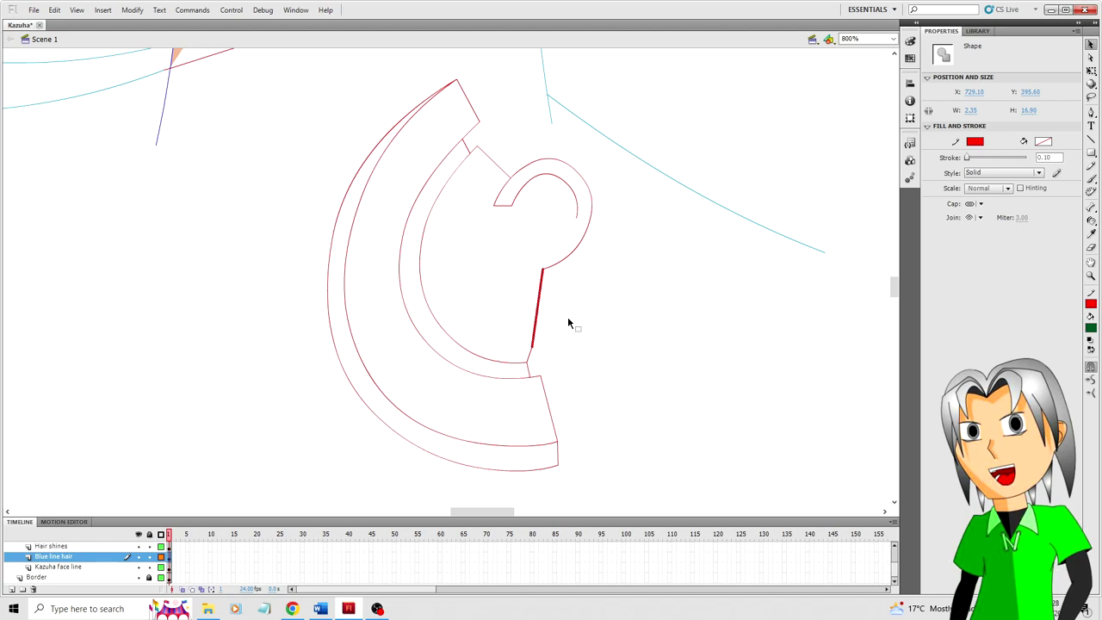
pyautogui.press('Left')
pyautogui.press('Left')
pyautogui.press('Left')
pyautogui.press('q')
pyautogui.moveTo(519, 348); pyautogui.dragTo(514, 371)
pyautogui.click(565, 373)
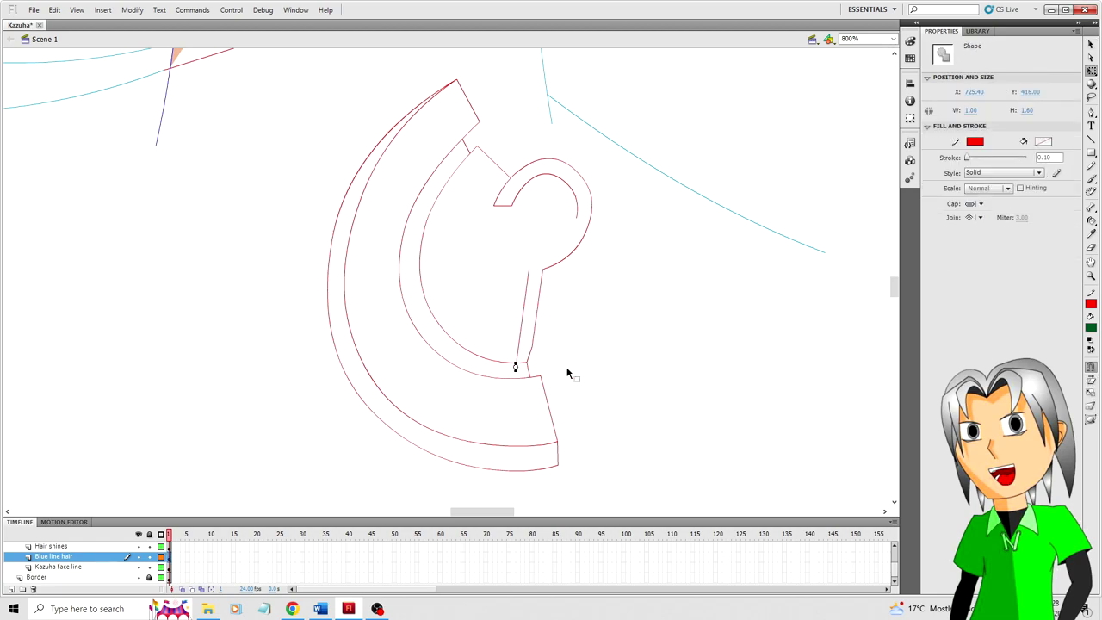
# Connect the top of the inner stem line to the end of the hook's inner curve with a curved line.
pyautogui.click(527, 277)
pyautogui.moveTo(528, 269)
pyautogui.mouseDown()
pyautogui.moveTo(532, 255)
pyautogui.moveTo(563, 246)
pyautogui.mouseUp()
pyautogui.click(549, 252)
pyautogui.press('n')
pyautogui.press('v')
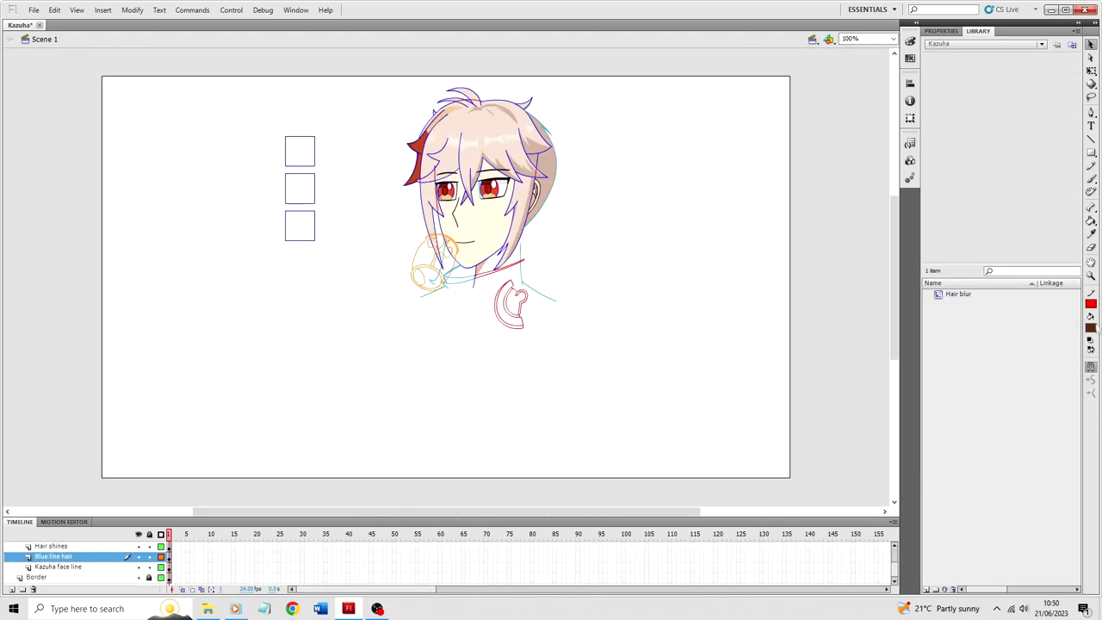
# Fill the uppermost of the three sample squares beside the character with bright yellow.
pyautogui.click(1091, 328)
pyautogui.click(1079, 404)
pyautogui.press('k')
pyautogui.click(307, 151)
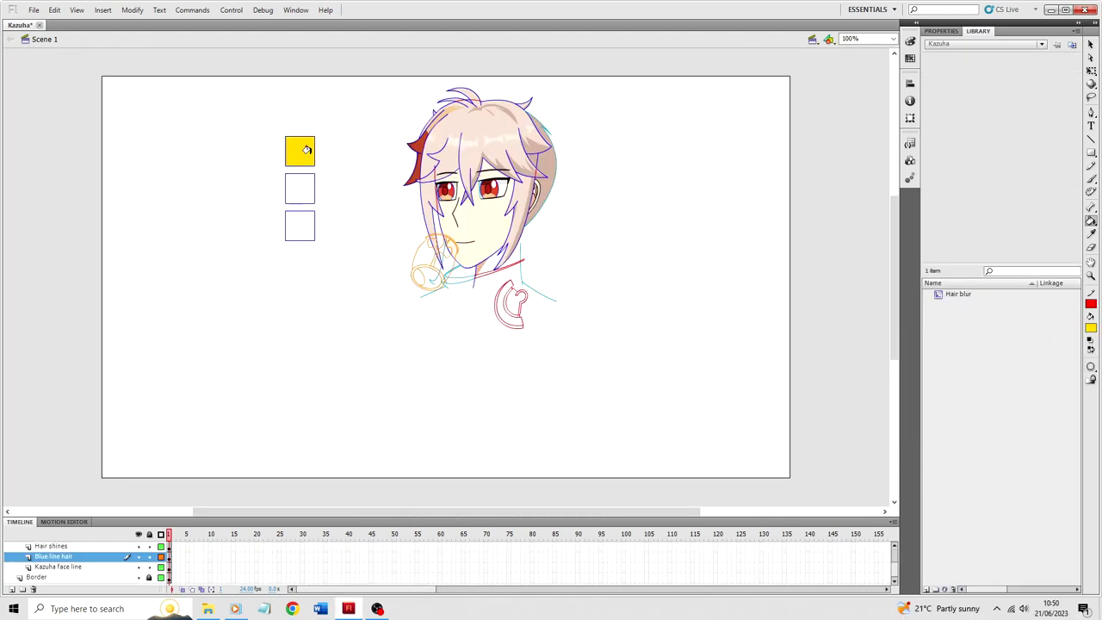
# Mix a custom golden orange and fill the middle sample square with it.
pyautogui.click(1091, 328)
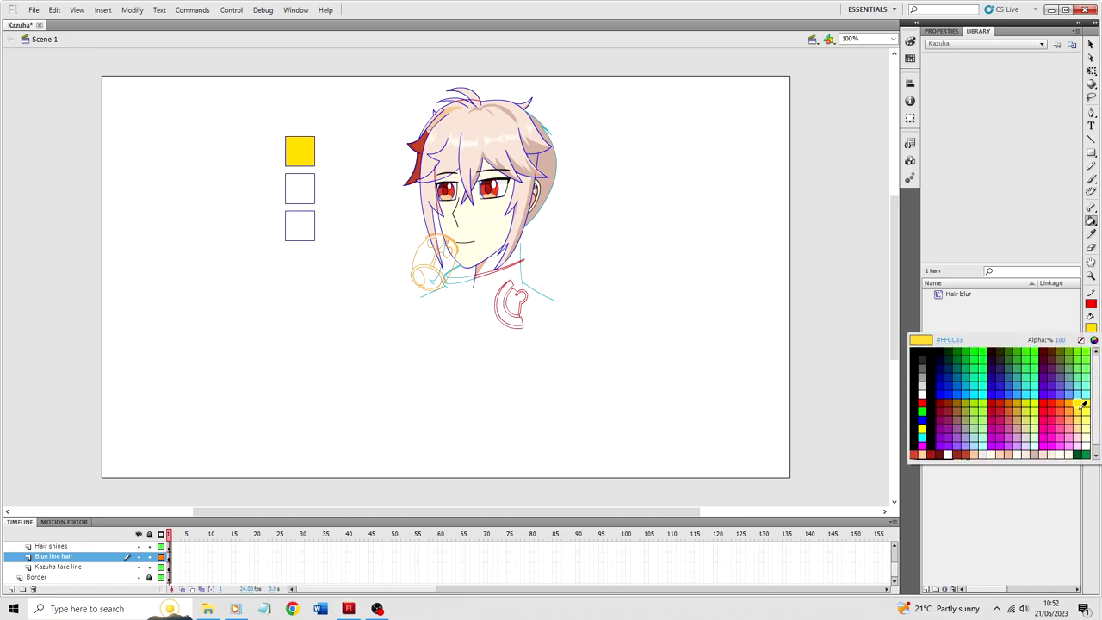
pyautogui.click(1094, 340)
pyautogui.click(564, 237)
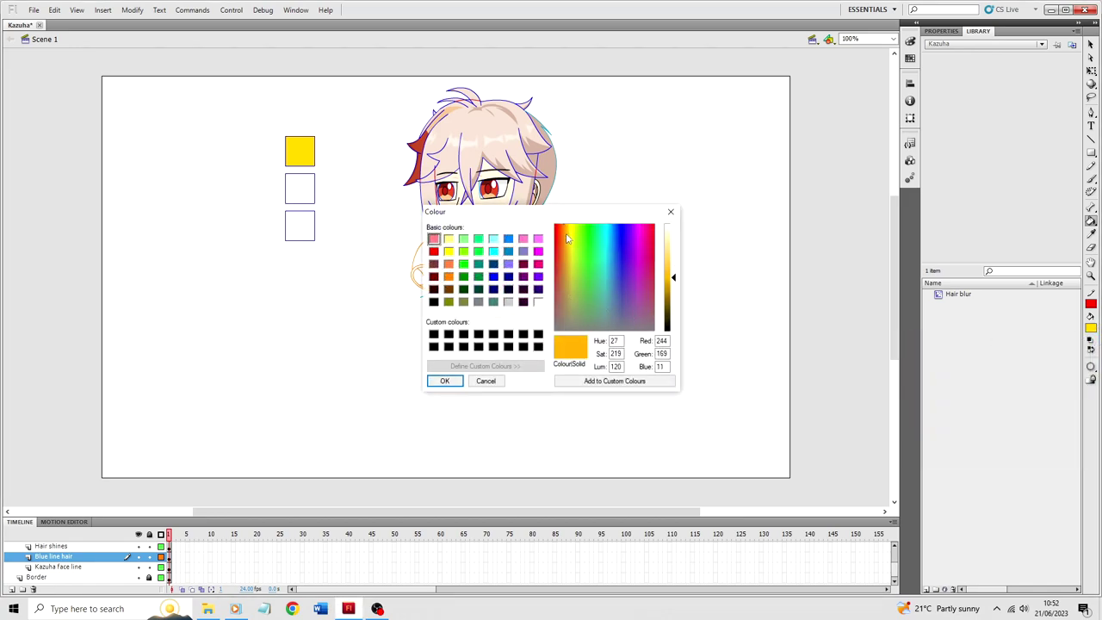
pyautogui.moveTo(564, 237); pyautogui.dragTo(567, 237)
pyautogui.moveTo(675, 278); pyautogui.dragTo(674, 283)
pyautogui.click(444, 380)
pyautogui.click(300, 189)
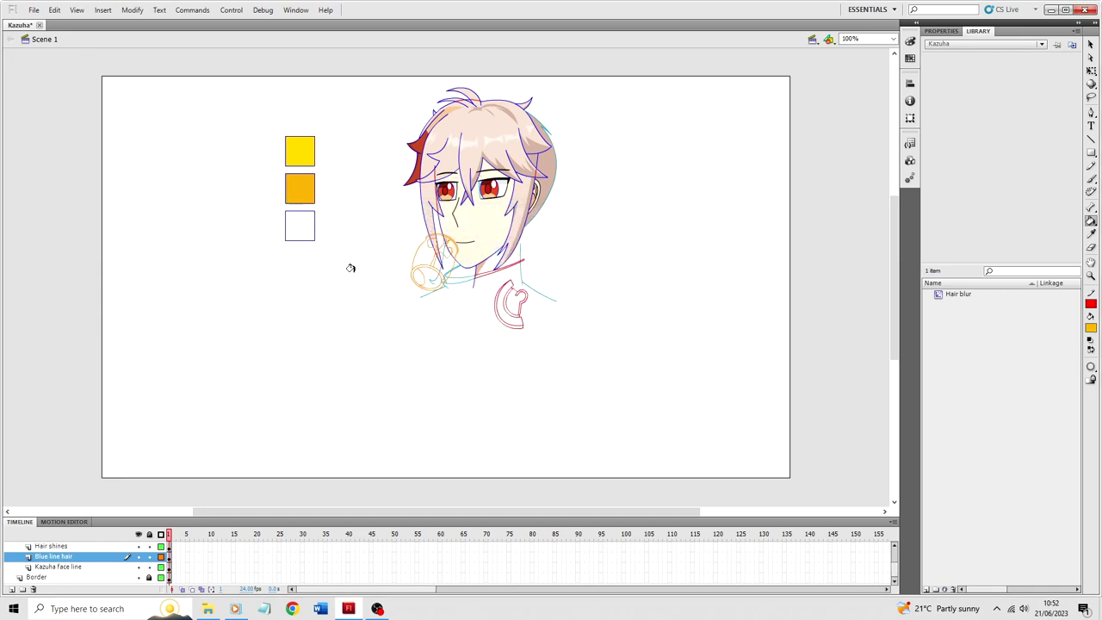
# Darken the golden orange to a dark gold with RGB 185, 132, 9 and fill the lowest sample square with it.
pyautogui.click(1091, 327)
pyautogui.click(1095, 340)
pyautogui.moveTo(674, 280); pyautogui.dragTo(675, 291)
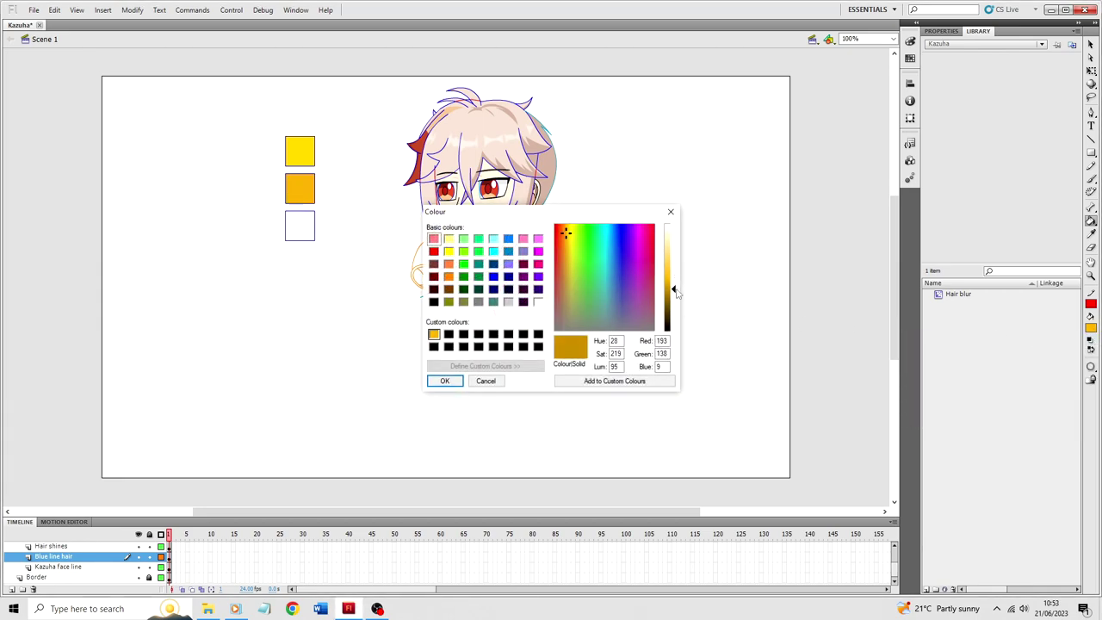
pyautogui.click(444, 381)
pyautogui.click(299, 226)
pyautogui.press('v')
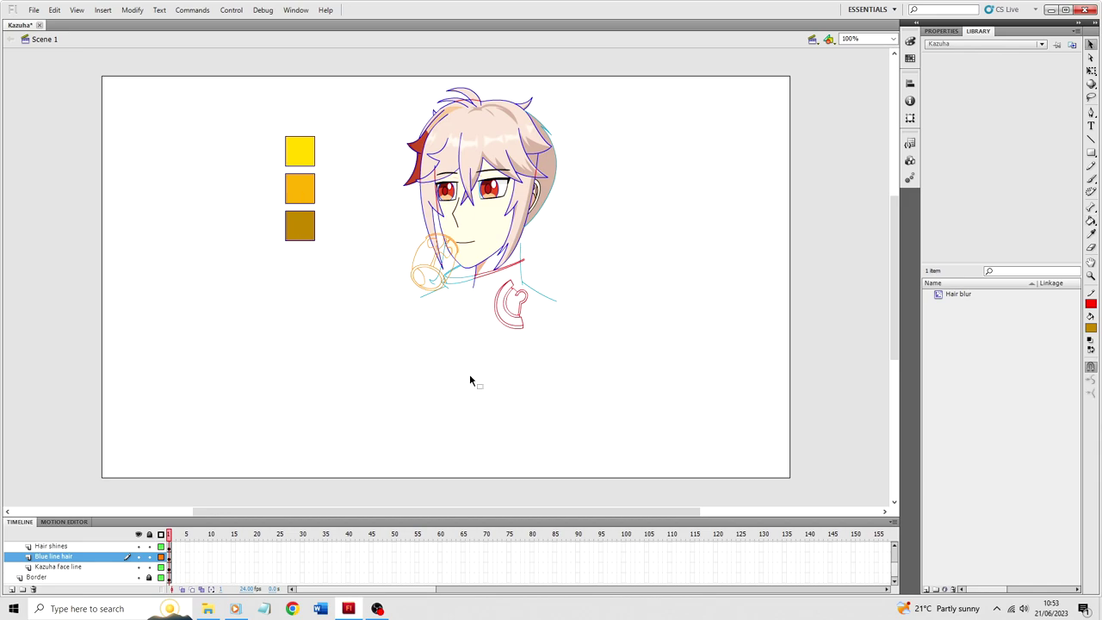
# Recolour the uppermost sample square with a lighter custom yellow.
pyautogui.click(303, 154)
pyautogui.click(1091, 327)
pyautogui.click(1095, 340)
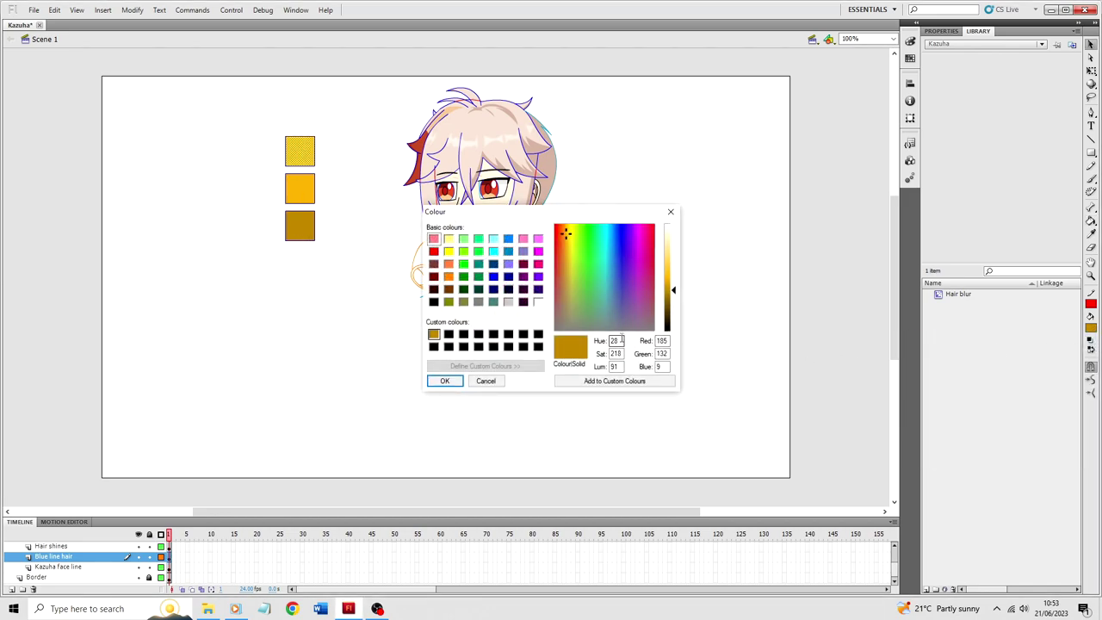
pyautogui.moveTo(675, 293); pyautogui.dragTo(676, 275)
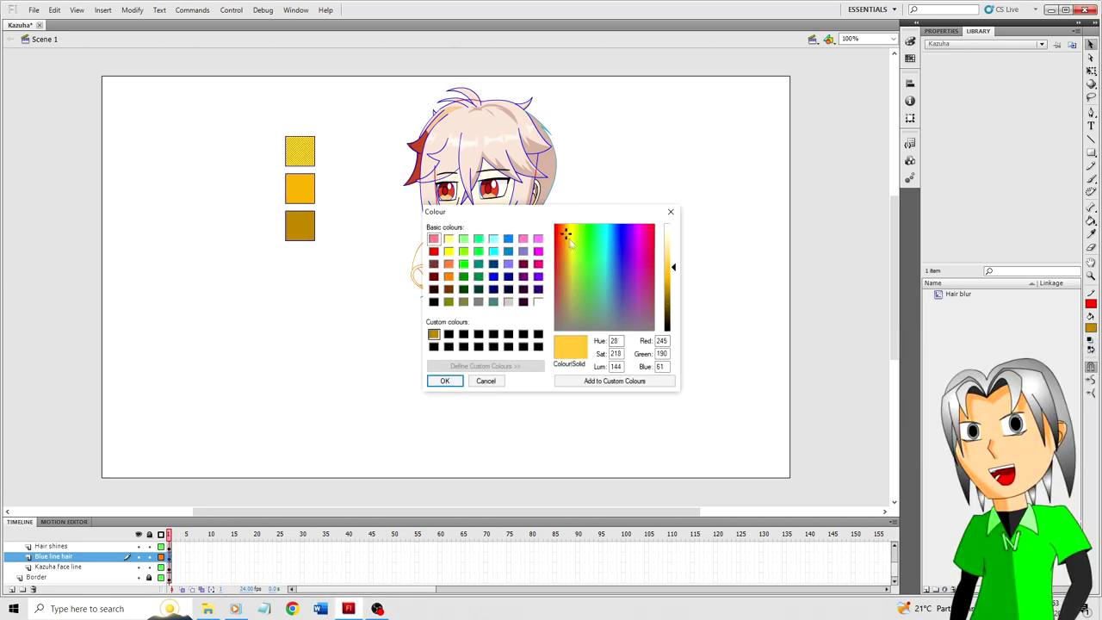
pyautogui.click(570, 237)
pyautogui.click(444, 381)
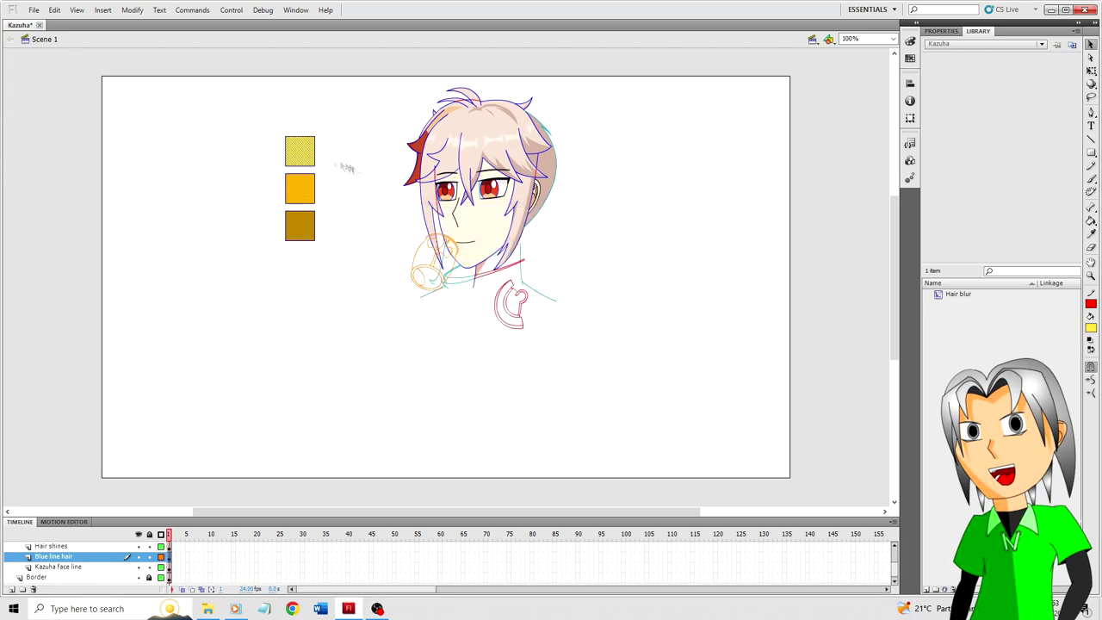
pyautogui.click(359, 172)
pyautogui.hotkey('ctrl', '=')
pyautogui.hotkey('ctrl', '=')
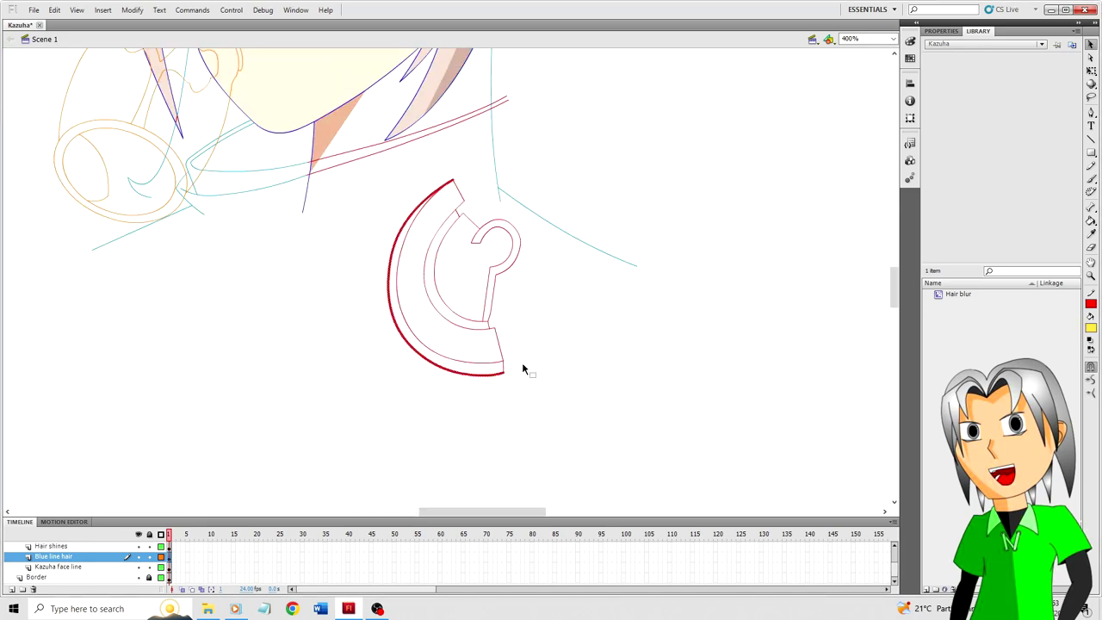
# Draw a two-part dividing line across the C ornament's lower band and rim, with a 0.1 stroke coloured blue.
pyautogui.press('n')
pyautogui.moveTo(447, 370); pyautogui.dragTo(452, 359)
pyautogui.moveTo(451, 359); pyautogui.dragTo(466, 327)
pyautogui.press('v')
pyautogui.click(449, 367)
pyautogui.keyDown('shift'); pyautogui.click(455, 352); pyautogui.keyUp('shift')
pyautogui.click(941, 31)
pyautogui.moveTo(1054, 158); pyautogui.dragTo(1028, 160)
pyautogui.write('0.1')
pyautogui.press('Return')
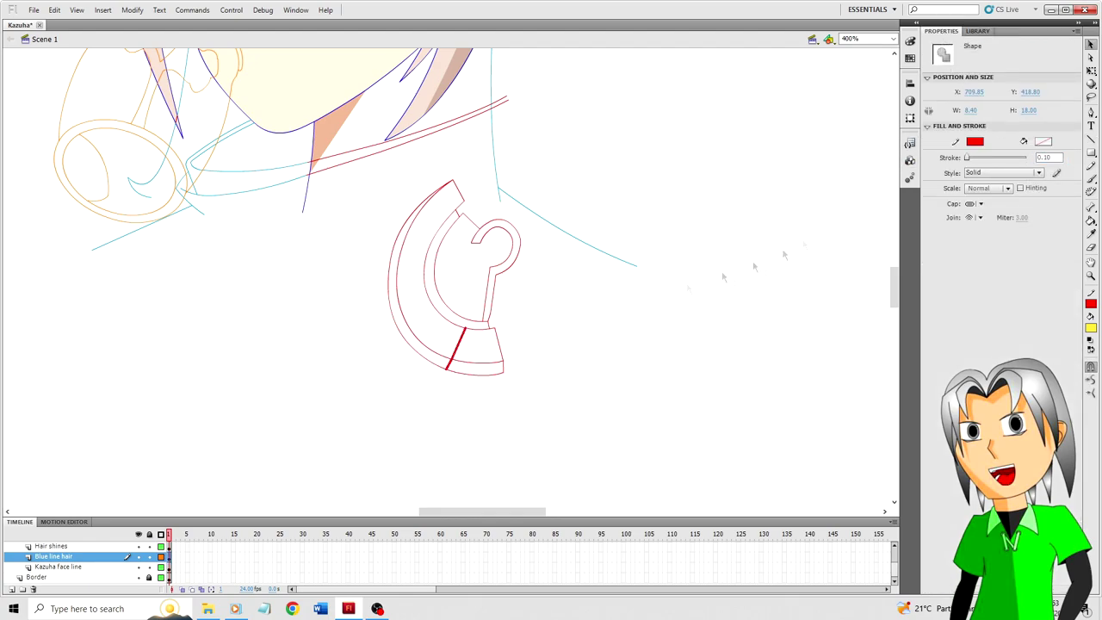
pyautogui.click(975, 142)
pyautogui.click(945, 204)
# Slant the upper segment of the dividing line outward and nudge its rim segment to meet it.
pyautogui.click(468, 360)
pyautogui.click(455, 354)
pyautogui.press('q')
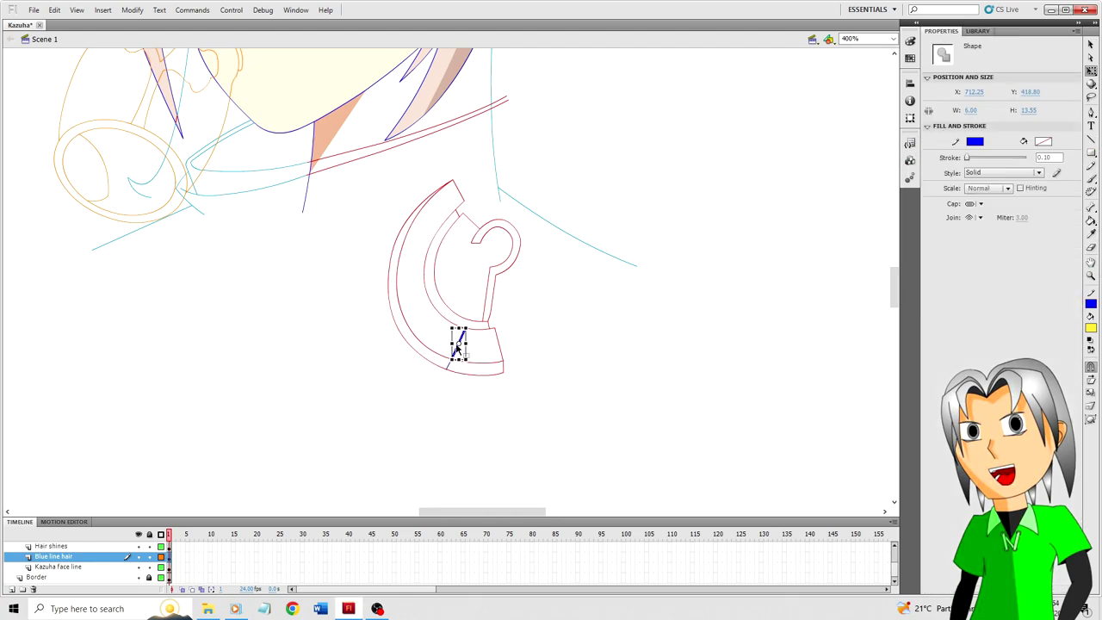
pyautogui.moveTo(451, 359); pyautogui.dragTo(445, 357)
pyautogui.click(492, 348)
pyautogui.click(450, 364)
pyautogui.press('Left')
pyautogui.press('Left')
pyautogui.press('Left')
pyautogui.press('Up')
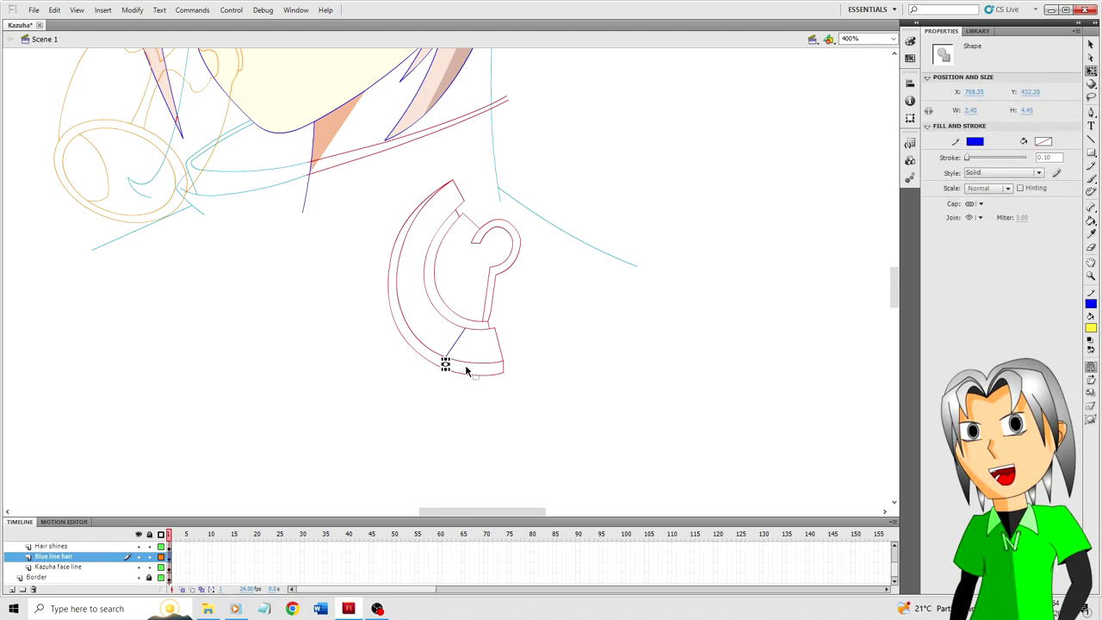
# Add a second dividing line beside the slanted one and fill the strip between them with the sample yellow.
pyautogui.click(471, 345)
pyautogui.moveTo(440, 368); pyautogui.dragTo(472, 329)
pyautogui.press('n')
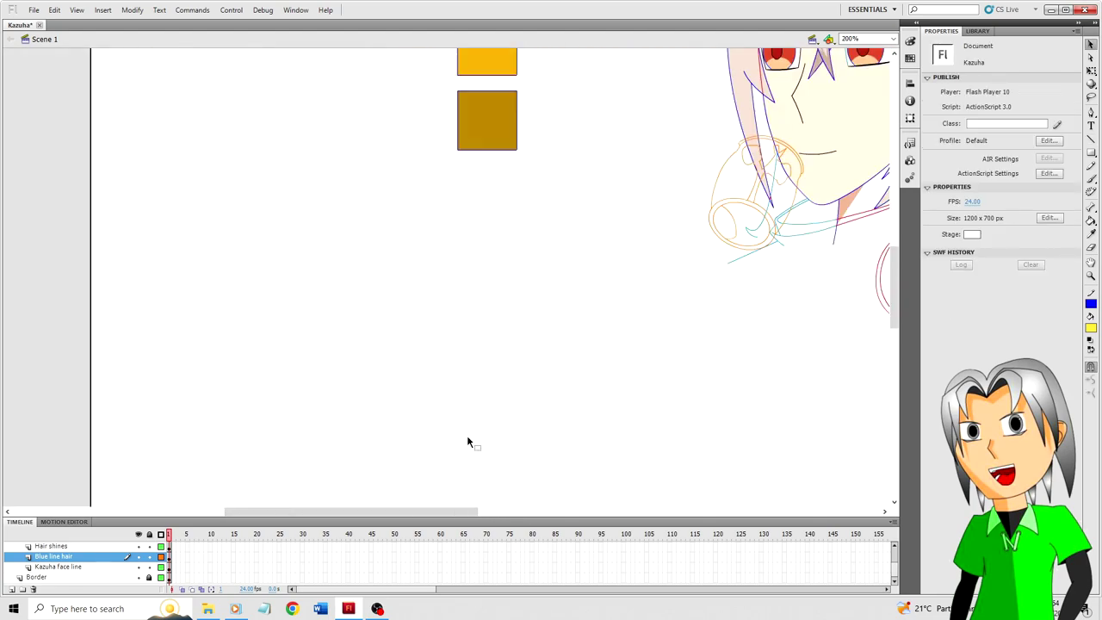
pyautogui.hotkey('ctrl', '-')
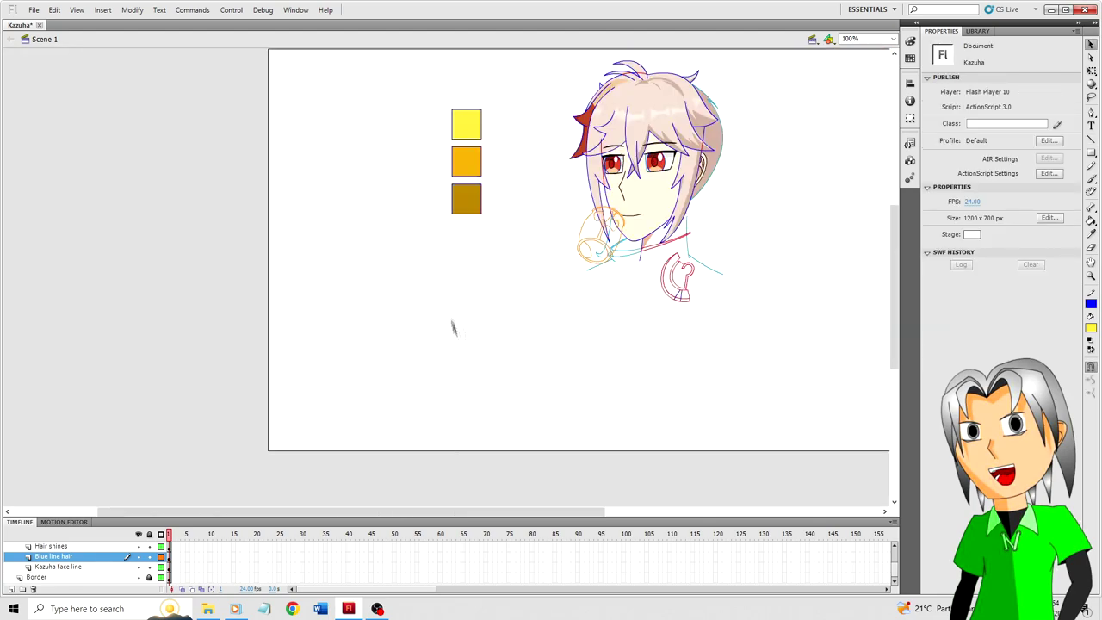
pyautogui.press('i')
pyautogui.click(470, 131)
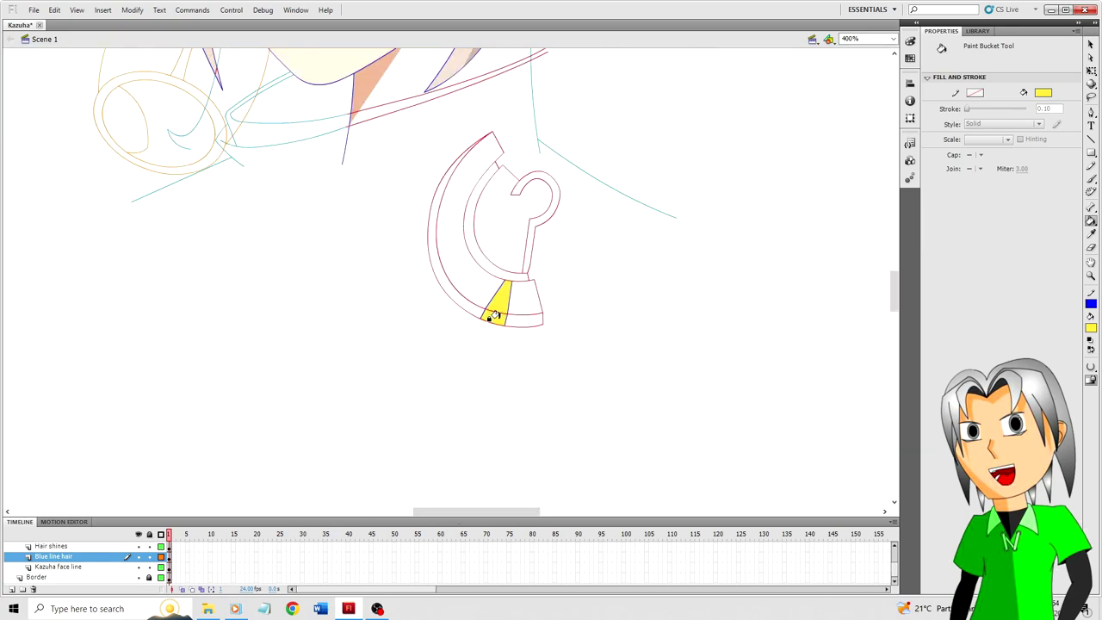
# Fill the lower end of the C band and its rim with the golden orange from the middle sample square.
pyautogui.hotkey('ctrl', '1')
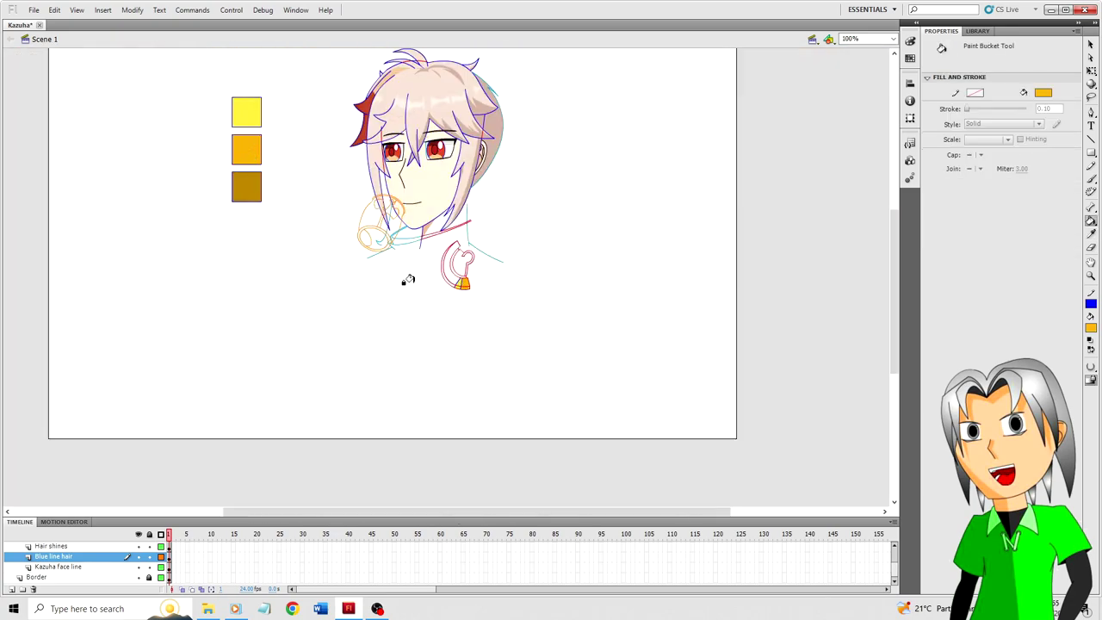
pyautogui.press('v')
pyautogui.hotkey('ctrl', '=')
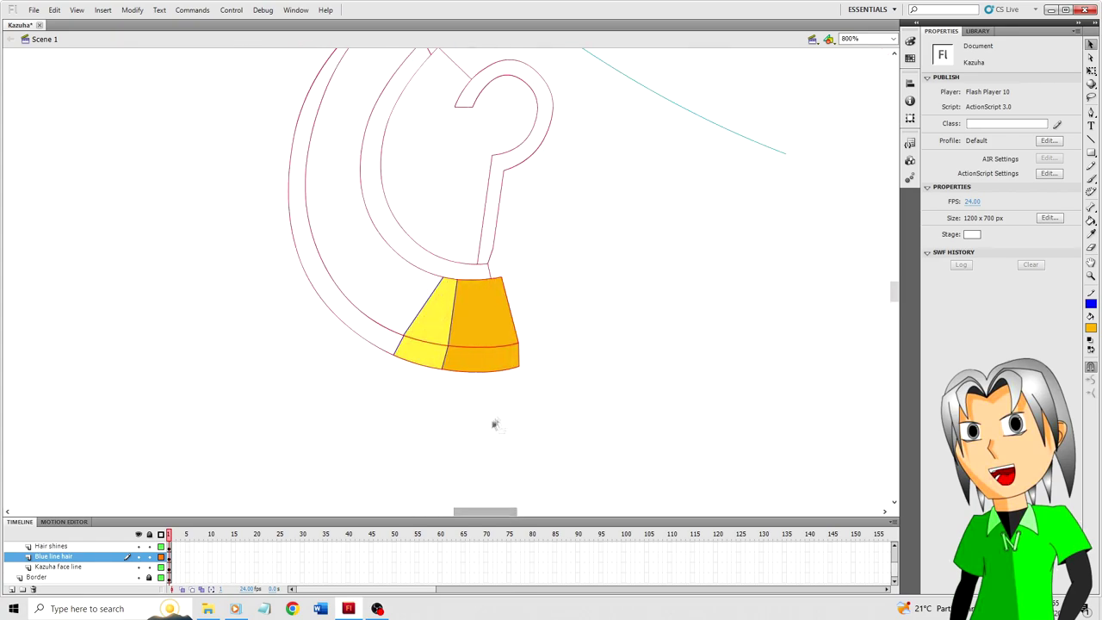
# Draw a curved line across the lower end of the inner band and fill that end with the sample dark gold.
pyautogui.press('n')
pyautogui.moveTo(435, 254); pyautogui.dragTo(457, 276)
pyautogui.press('v')
pyautogui.hotkey('ctrl', '-')
pyautogui.hotkey('ctrl', '-')
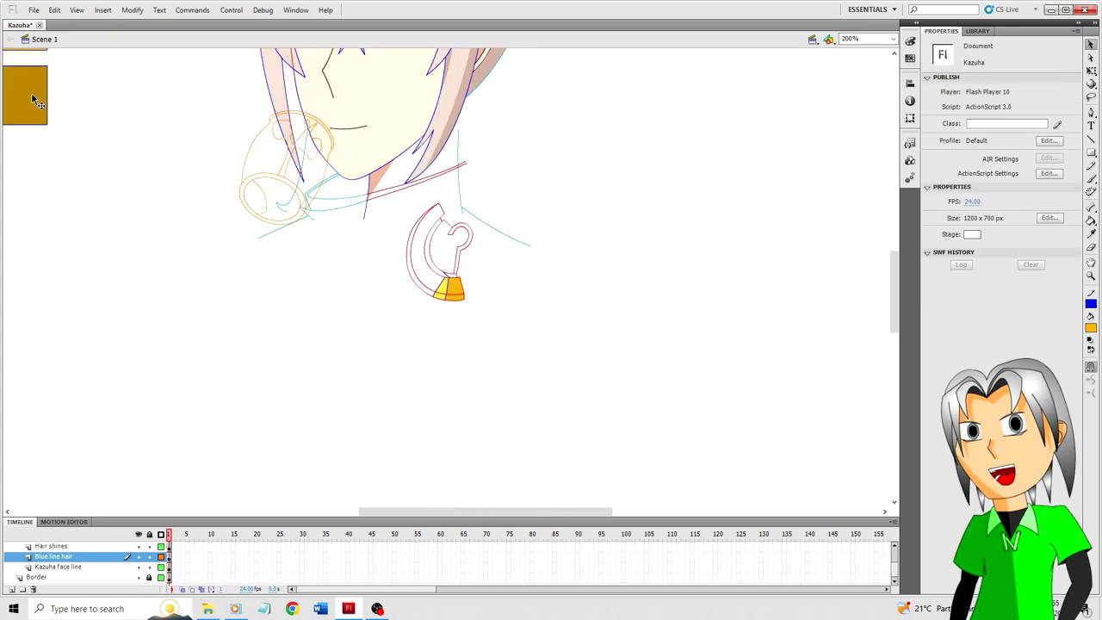
pyautogui.click(32, 100)
pyautogui.hotkey('ctrl', '=')
pyautogui.hotkey('ctrl', '=')
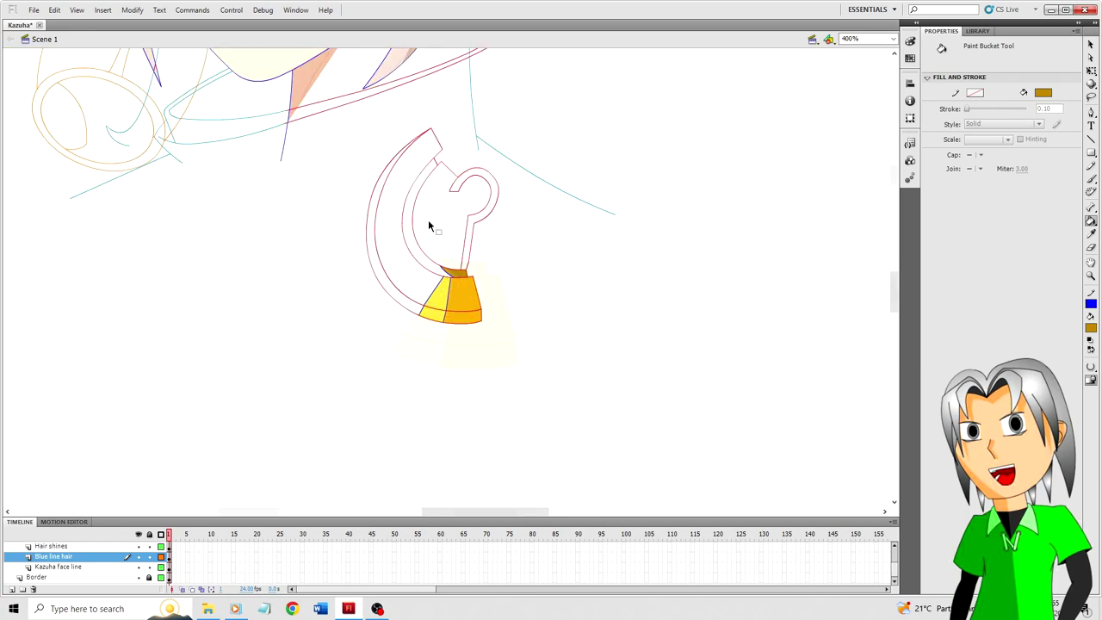
# Mark off a shadow with a curved line at the inner band's upper end and fill it with dark gold.
pyautogui.press('n')
pyautogui.press('v')
pyautogui.moveTo(426, 153); pyautogui.dragTo(409, 162)
pyautogui.press('k')
pyautogui.click(410, 151)
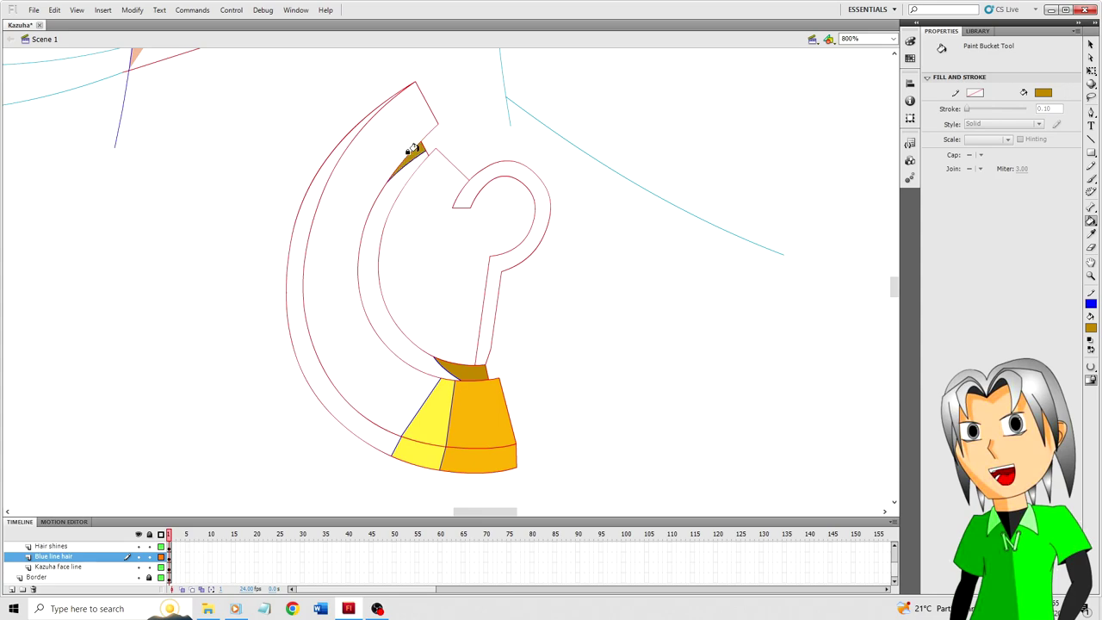
# Fill the rest of the inner band and the ornament's central area with golden orange.
pyautogui.press('i')
pyautogui.click(480, 418)
pyautogui.click(366, 277)
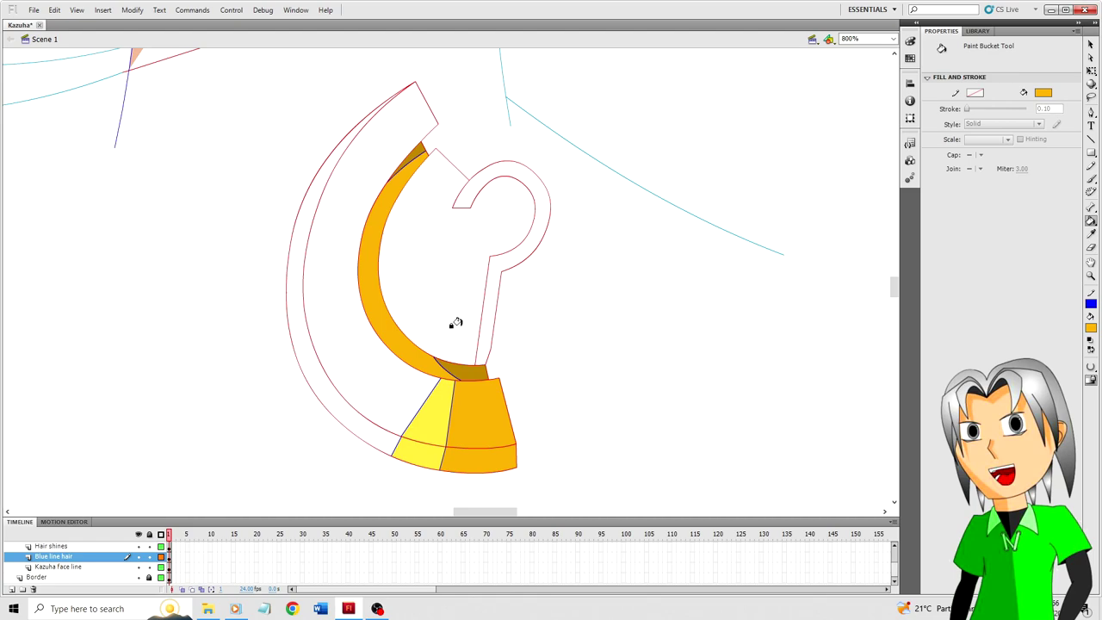
pyautogui.click(452, 298)
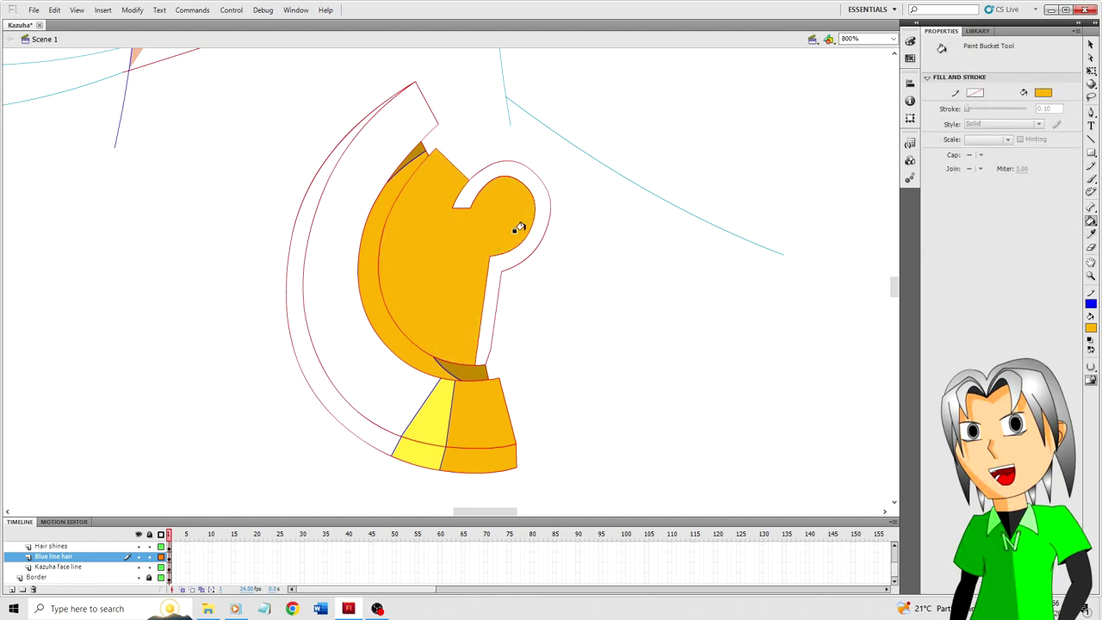
# Draw a curved shadow line under the hook's inner arch and fill the area above it with dark gold.
pyautogui.press('n')
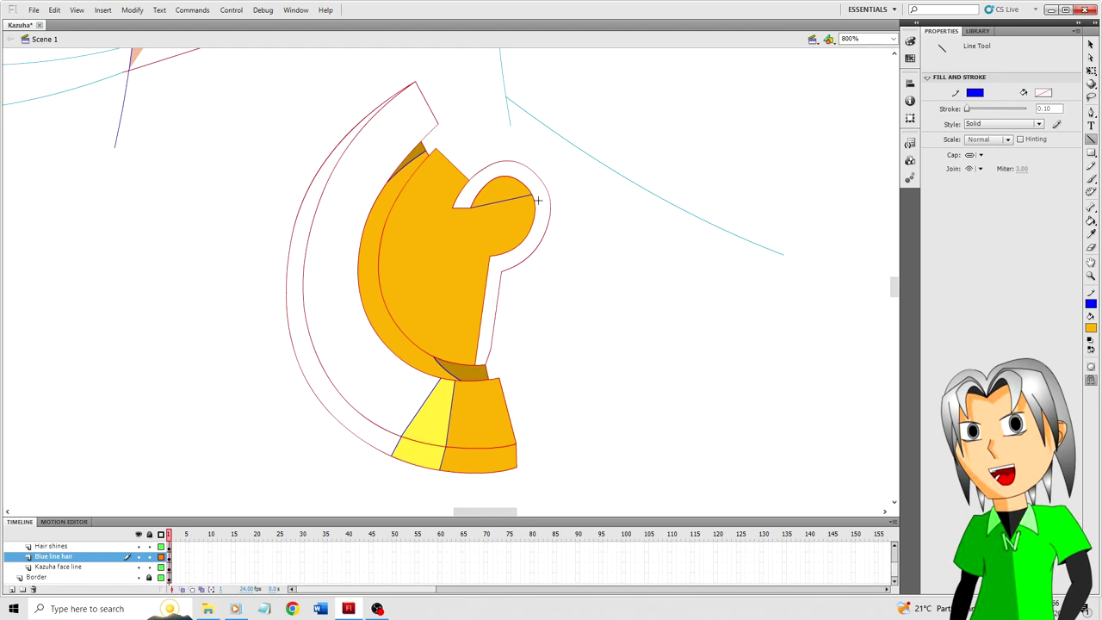
pyautogui.press('i')
pyautogui.click(483, 376)
pyautogui.click(509, 188)
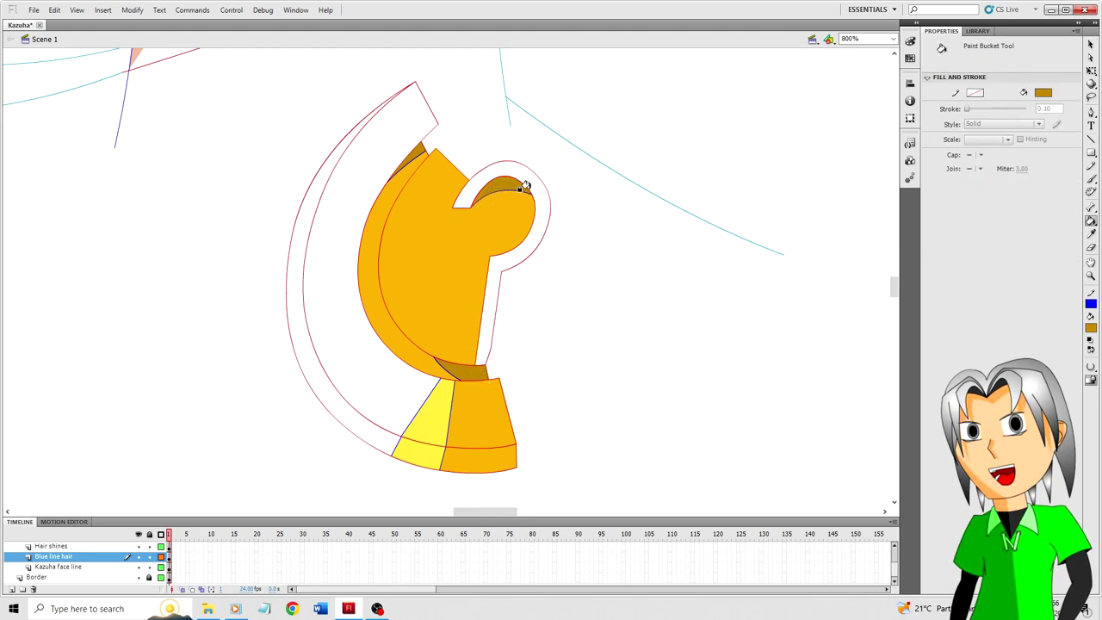
# Divide the hook's outer bend with two short lines and fill the section between them with dark gold.
pyautogui.press('n')
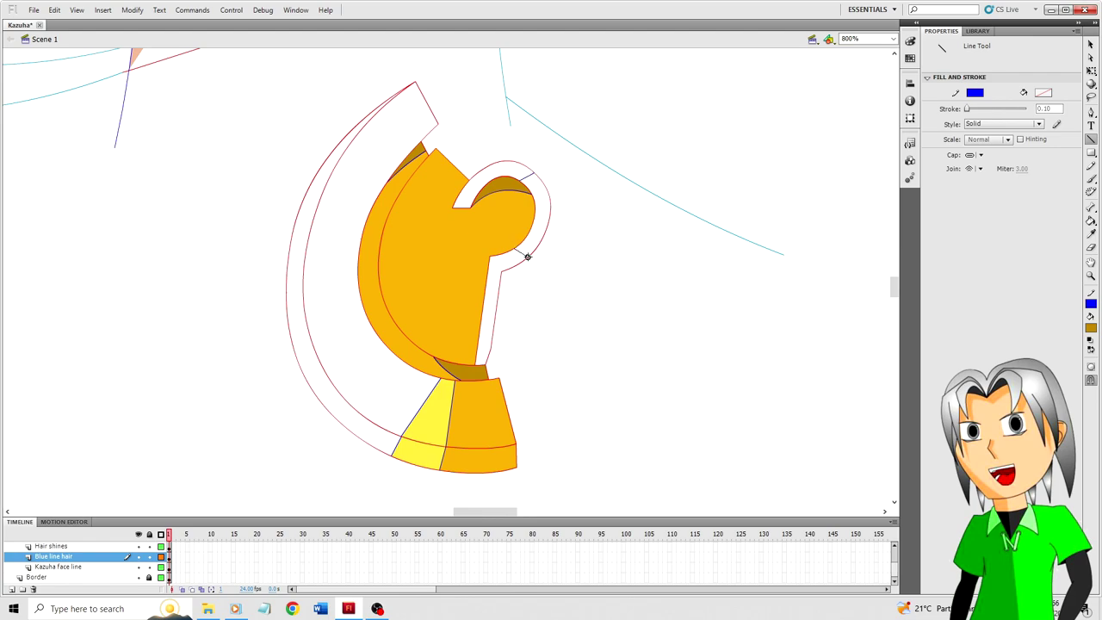
pyautogui.press('k')
pyautogui.click(534, 214)
# Separate the hook's tip with a short line, fill it yellow, and fill the upper arch with golden orange.
pyautogui.press('n')
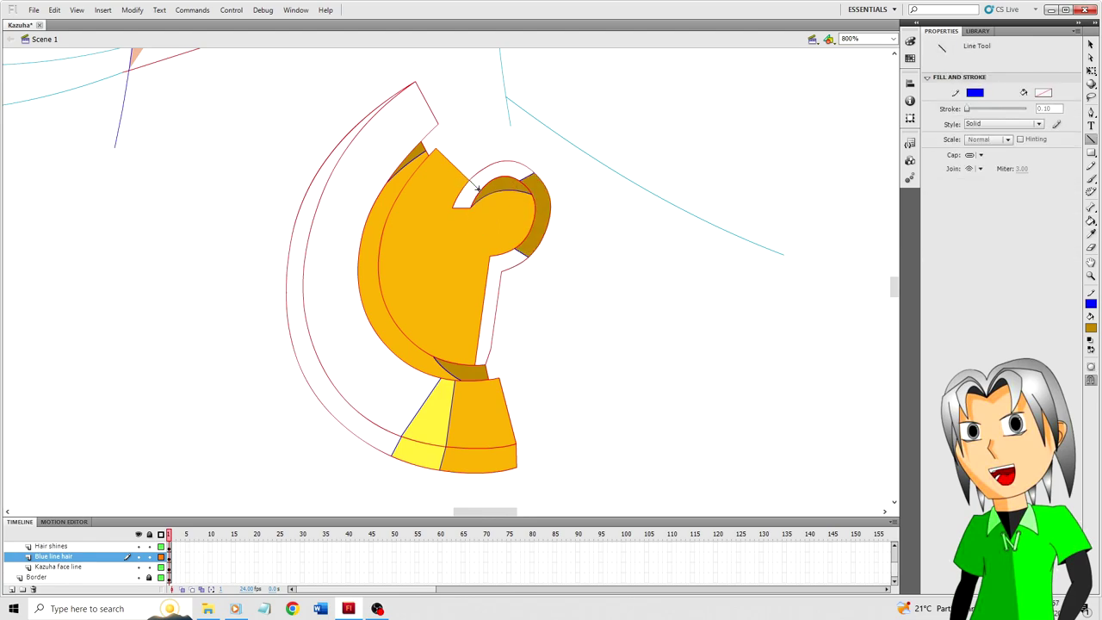
pyautogui.press('i')
pyautogui.click(435, 426)
pyautogui.click(465, 195)
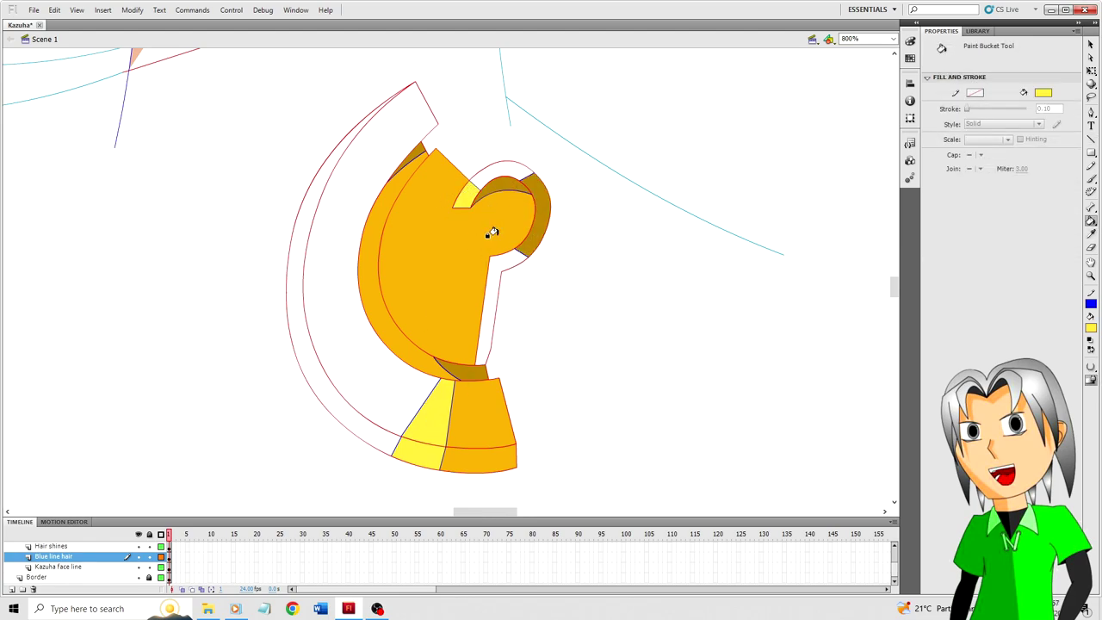
pyautogui.press('i')
pyautogui.click(492, 232)
pyautogui.click(494, 172)
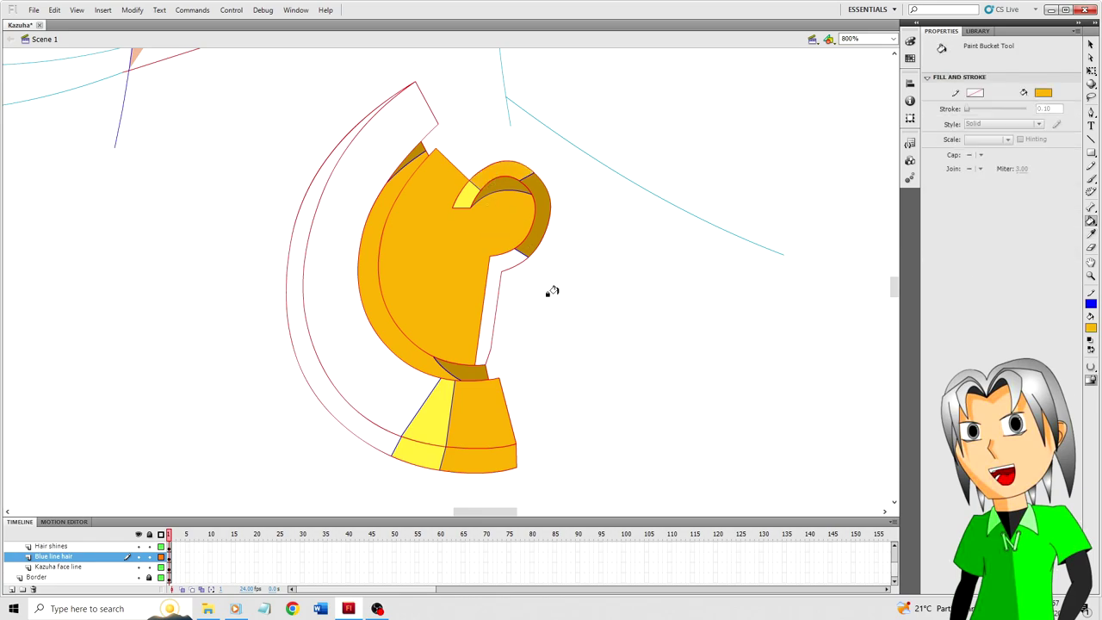
# Duplicate the inner edge of the hook's stem slightly to the right and fill the thin strip between with yellow.
pyautogui.press('v')
pyautogui.click(484, 309)
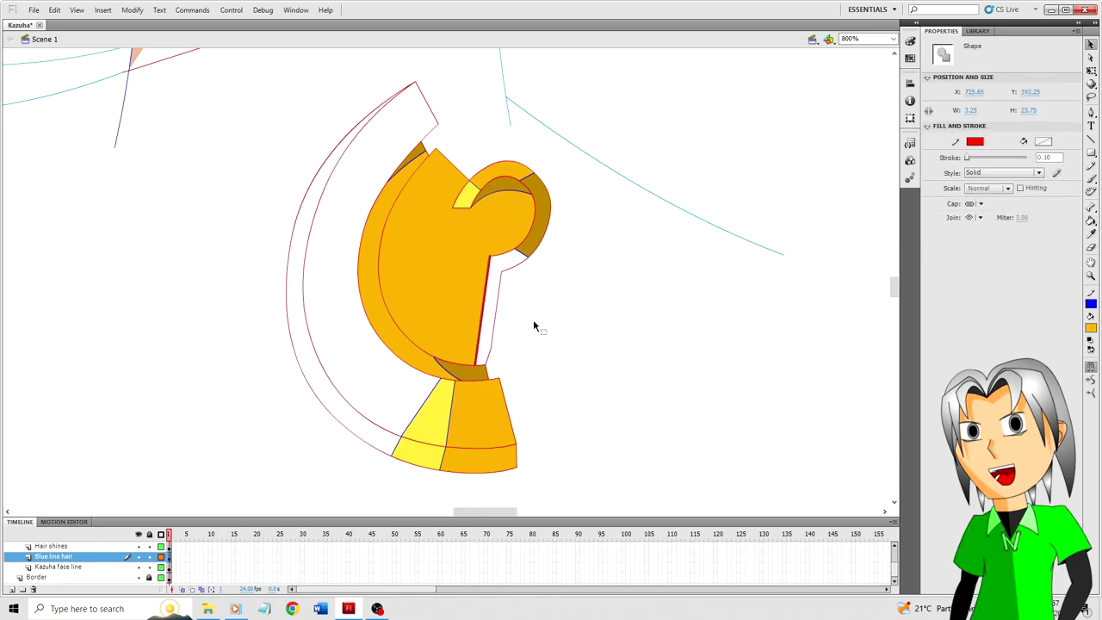
pyautogui.press('Right')
pyautogui.press('Right')
pyautogui.press('Right')
pyautogui.click(531, 323)
pyautogui.press('i')
pyautogui.click(442, 417)
pyautogui.click(483, 318)
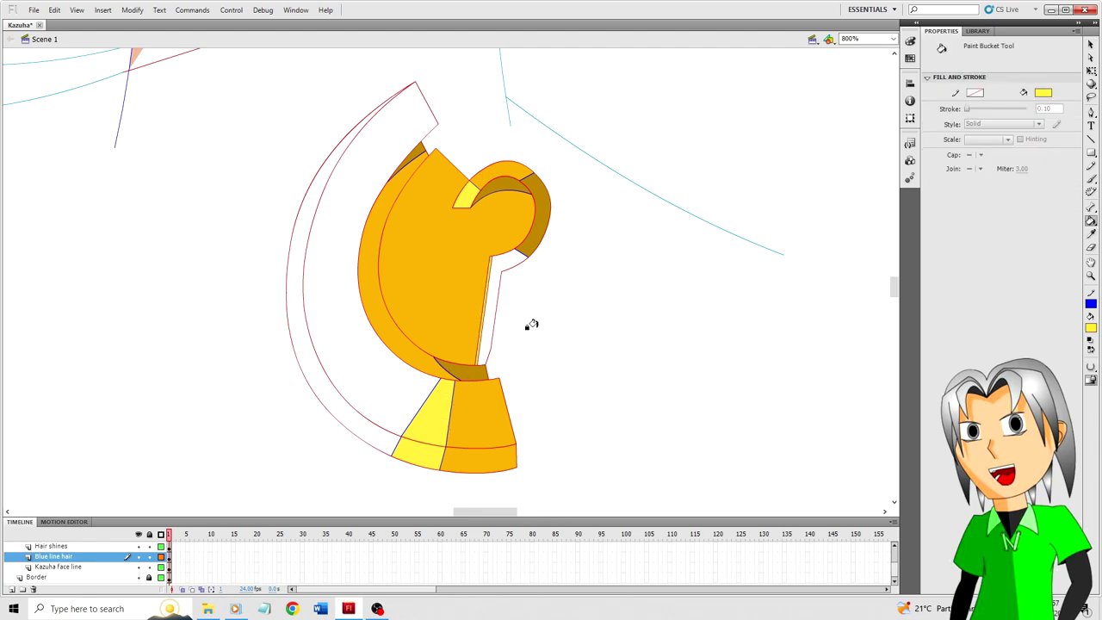
# Fill the hook's stem with golden orange and recolour its duplicated inner edge blue.
pyautogui.press('i')
pyautogui.click(490, 418)
pyautogui.press('v')
pyautogui.click(488, 320)
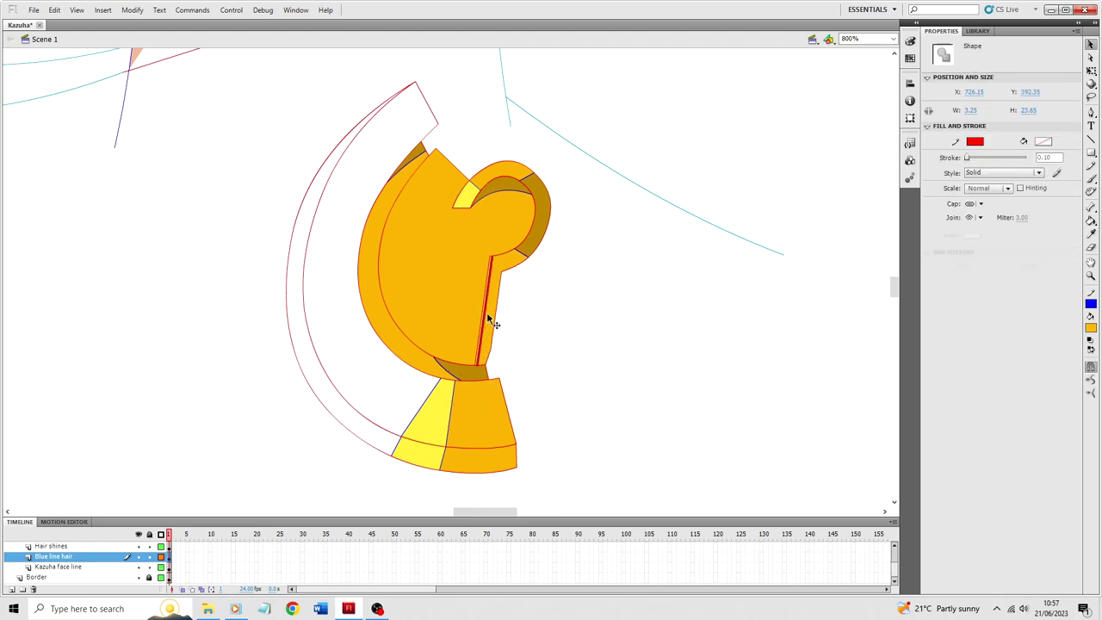
pyautogui.click(1091, 304)
pyautogui.click(941, 371)
pyautogui.click(740, 369)
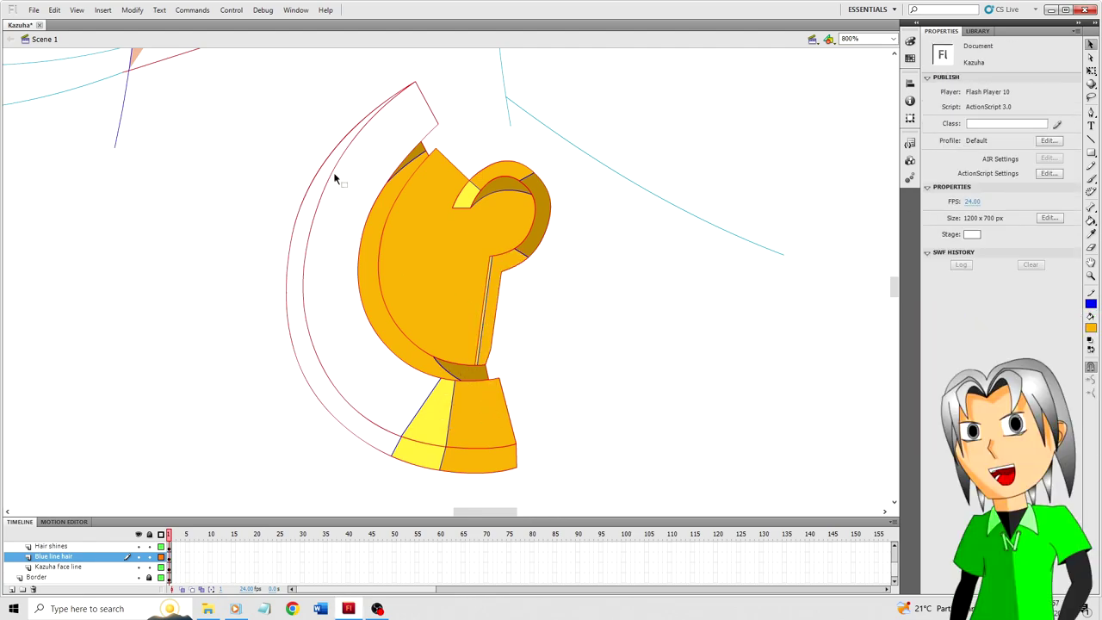
# Draw a line across the upper part of the C band and place a copy slightly above and to its right.
pyautogui.press('n')
pyautogui.press('v')
pyautogui.click(356, 186)
pyautogui.hotkey('ctrl', 'c')
pyautogui.hotkey('ctrl', 'shift', 'v')
pyautogui.press('Up')
pyautogui.press('Up')
pyautogui.press('Up')
pyautogui.press('Right')
pyautogui.press('Right')
pyautogui.click(335, 298)
# Fill the narrow strip between the two parallel lines on the upper C band with yellow.
pyautogui.press('i')
pyautogui.click(417, 420)
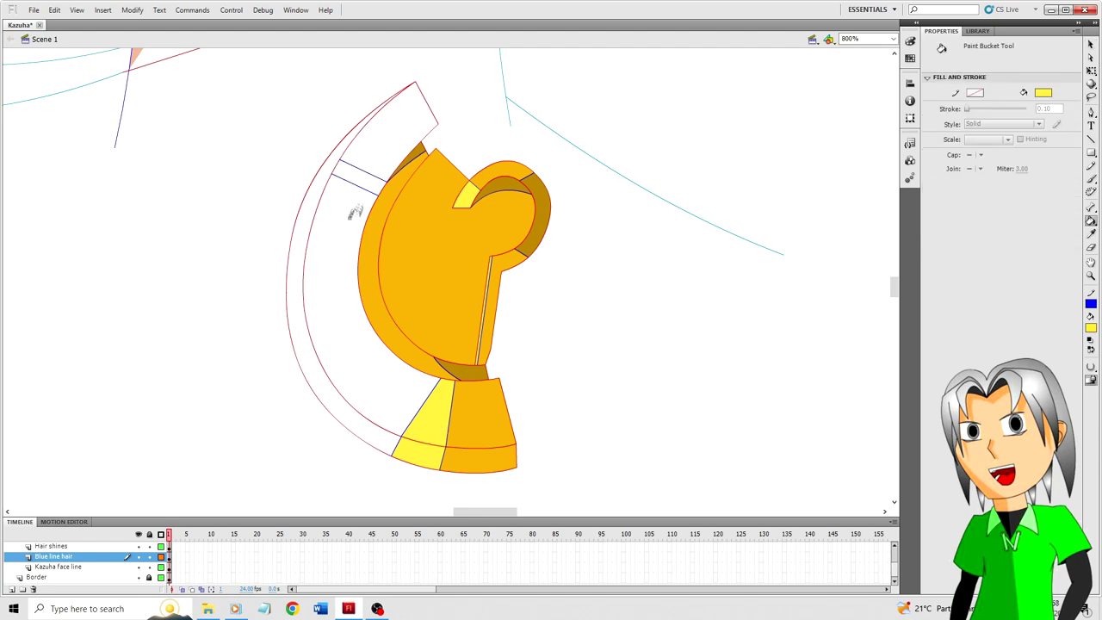
pyautogui.click(358, 179)
# Fill the ornament's outer rim with dark gold and the remaining sections of the wide band with golden orange.
pyautogui.press('i')
pyautogui.click(472, 373)
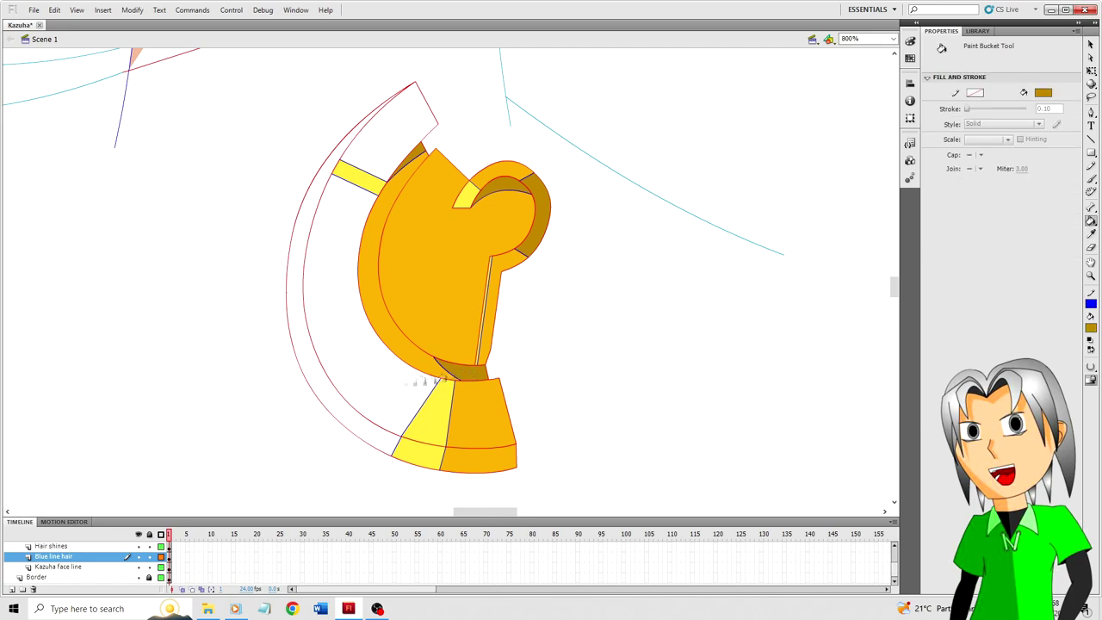
pyautogui.click(310, 381)
pyautogui.press('i')
pyautogui.click(483, 411)
pyautogui.click(369, 376)
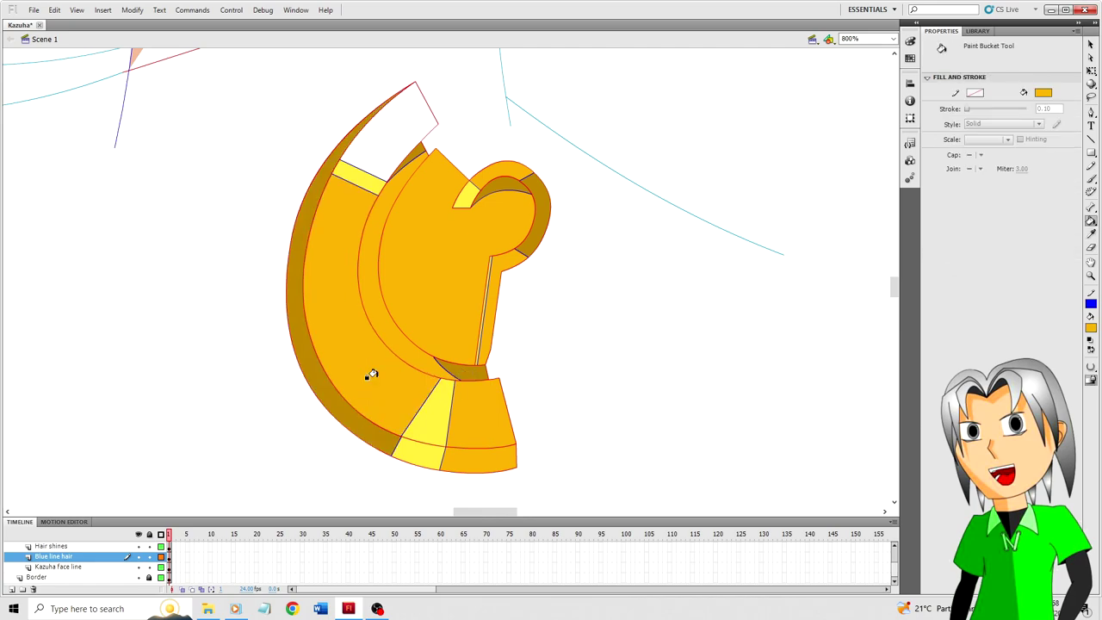
pyautogui.click(379, 147)
pyautogui.press('v')
pyautogui.hotkey('ctrl', '-')
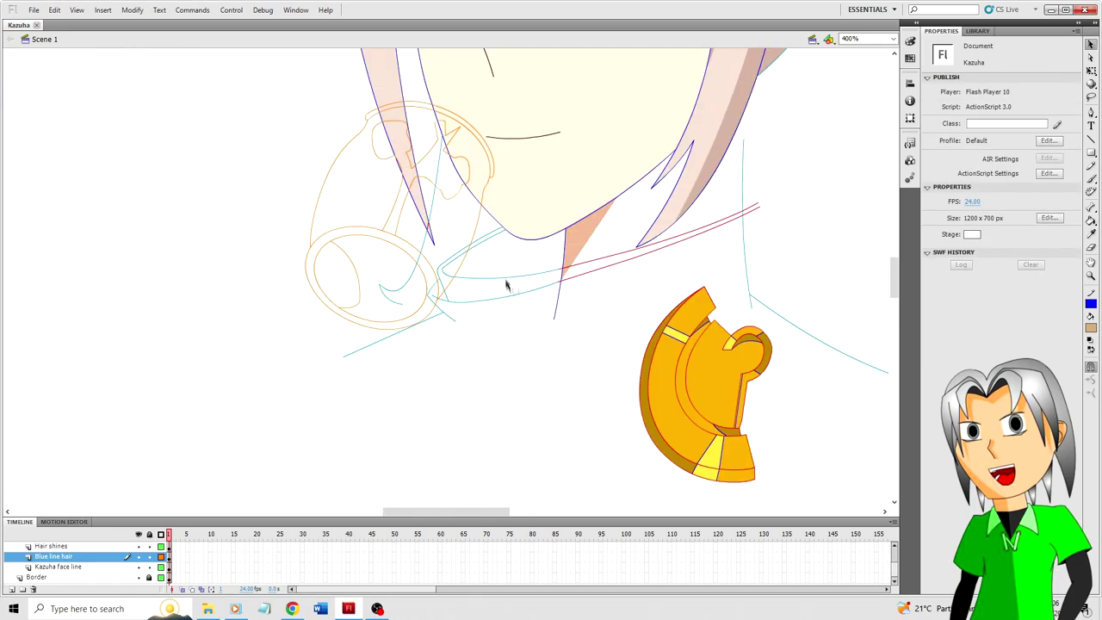
# Draw a dividing line from the chin down to the collar and fill the neck area beside the skin with medium grey.
pyautogui.press('n')
pyautogui.moveTo(499, 243); pyautogui.dragTo(506, 231)
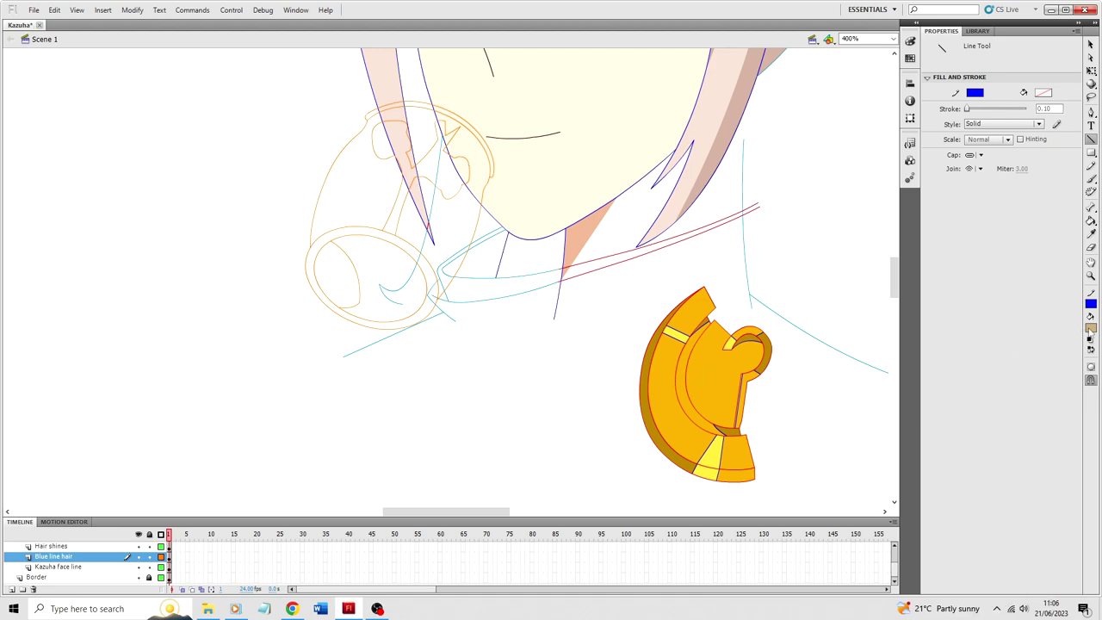
pyautogui.click(1092, 329)
pyautogui.click(923, 368)
pyautogui.press('k')
pyautogui.click(523, 259)
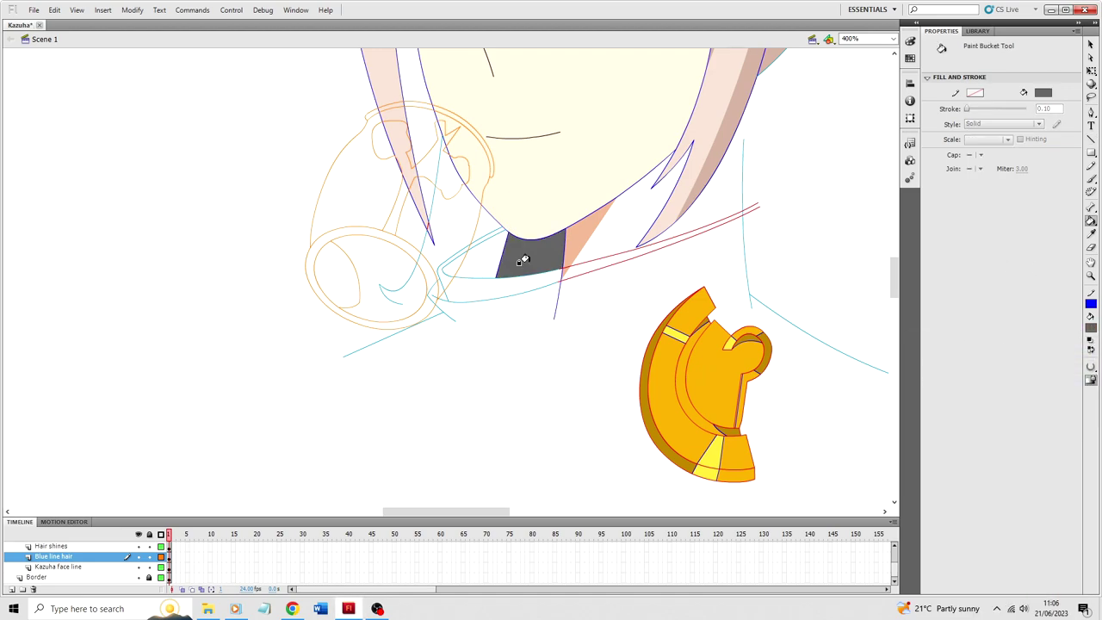
# Fill the outer part of the neck area with very dark grey and the collar's front band with black.
pyautogui.click(1091, 328)
pyautogui.click(923, 360)
pyautogui.click(474, 259)
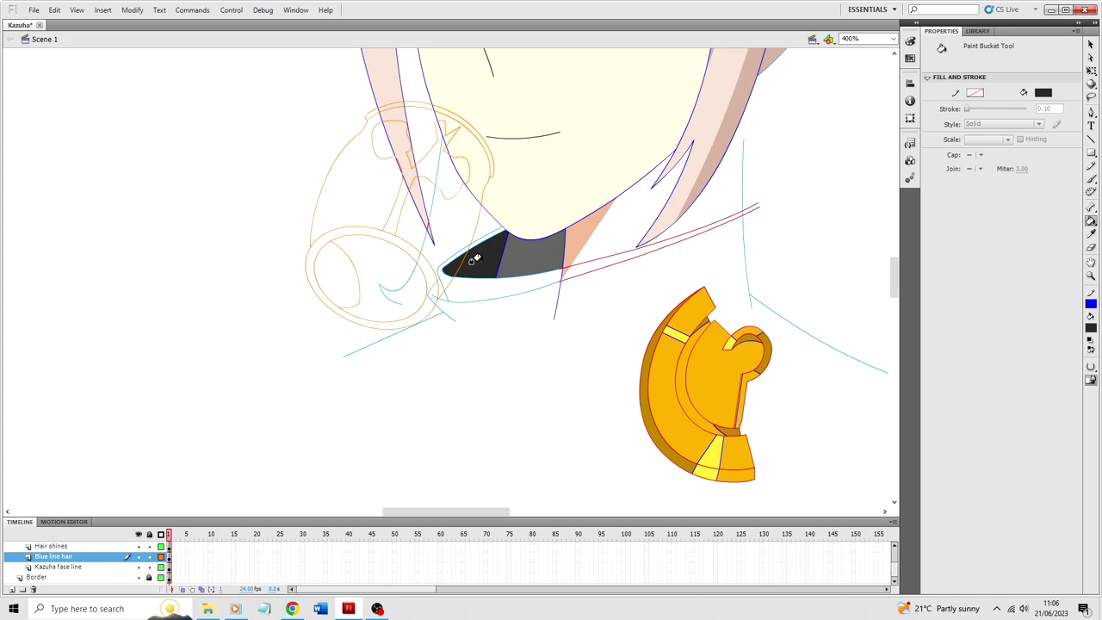
pyautogui.click(1092, 329)
pyautogui.click(923, 352)
pyautogui.click(493, 291)
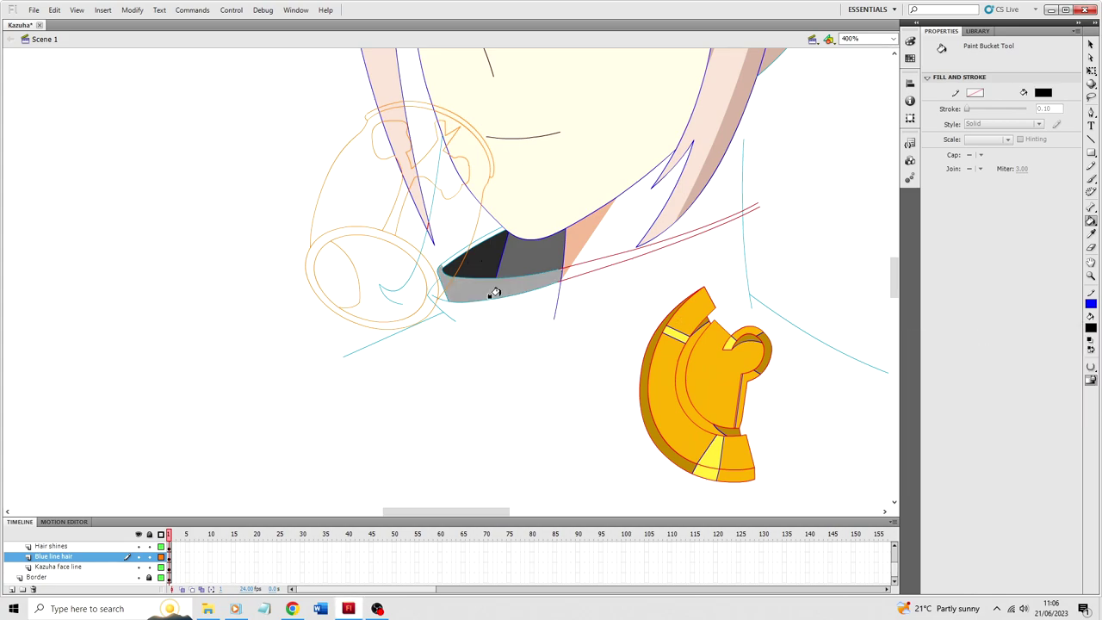
# Delete the blue dividing line between the two grey neck areas.
pyautogui.press('v')
pyautogui.click(501, 262)
pyautogui.press('Delete')
pyautogui.scroll(3, 556, 372)
pyautogui.scroll(-3, 486, 299)
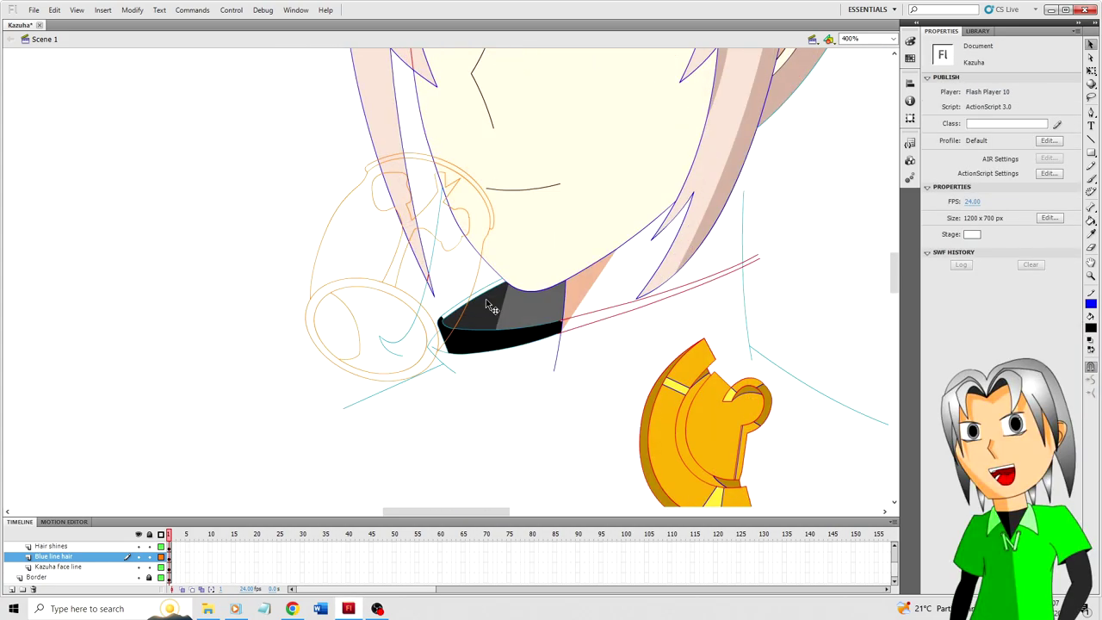
# Fill the thin rear strip of the collar with very dark grey and recolour the collar's inner outlines black.
pyautogui.press('k')
pyautogui.press('v')
pyautogui.click(447, 325)
pyautogui.keyDown('shift'); pyautogui.click(518, 331); pyautogui.keyUp('shift')
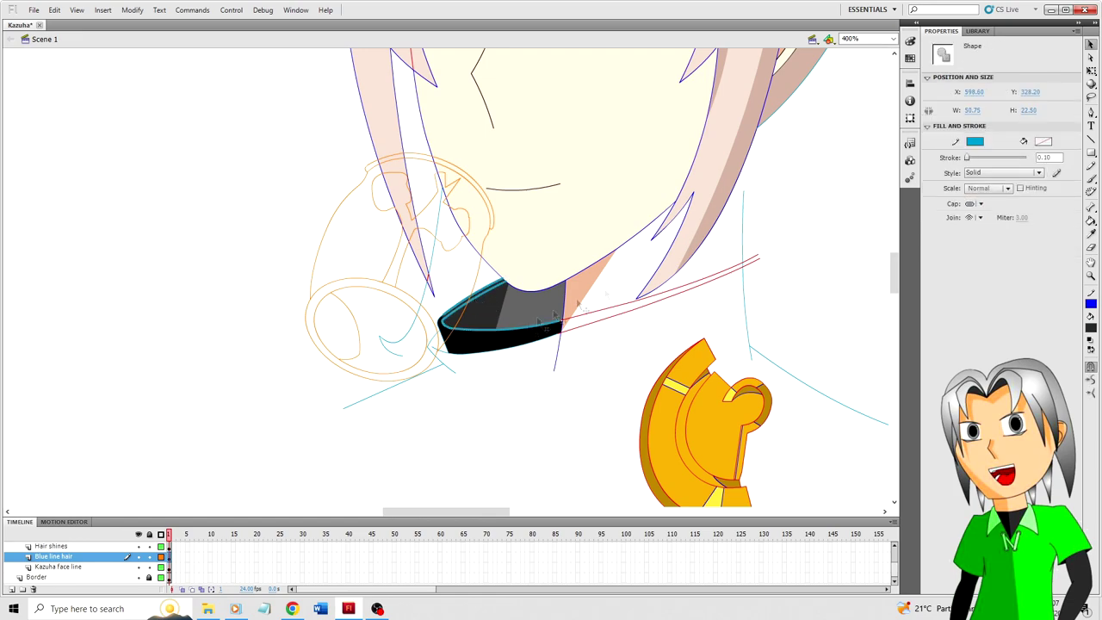
pyautogui.click(975, 141)
pyautogui.click(973, 165)
pyautogui.click(513, 367)
# Recolour the remaining teal outline segments along the collar's outer side edge black.
pyautogui.click(442, 322)
pyautogui.click(440, 321)
pyautogui.keyDown('shift'); pyautogui.click(440, 327); pyautogui.keyUp('shift')
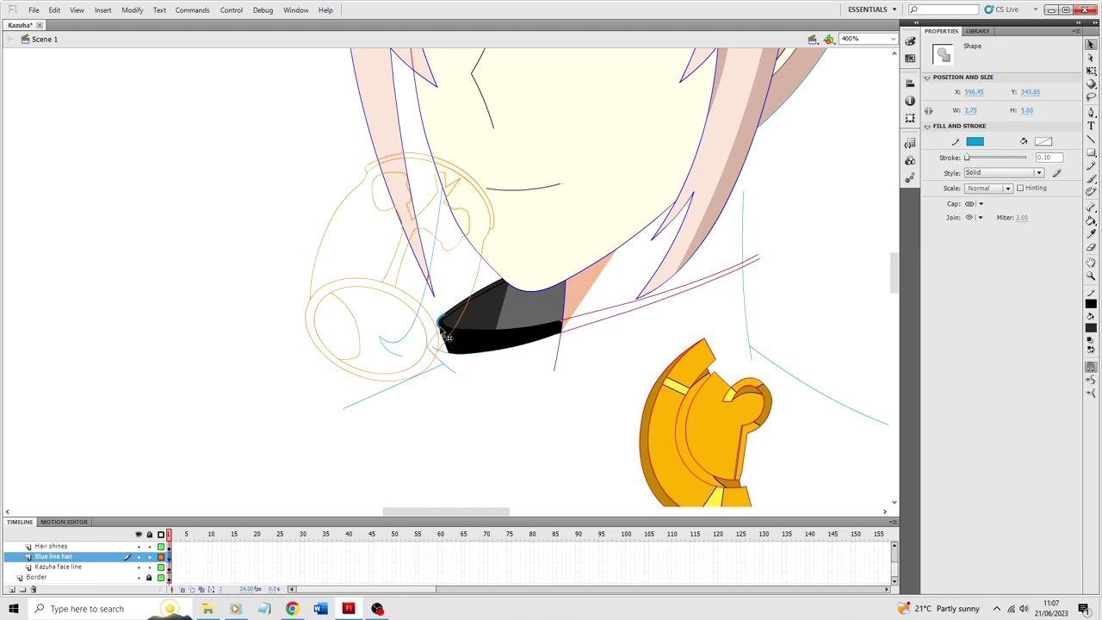
pyautogui.keyDown('shift'); pyautogui.click(448, 350); pyautogui.keyUp('shift')
pyautogui.click(1089, 307)
pyautogui.click(926, 331)
pyautogui.click(516, 440)
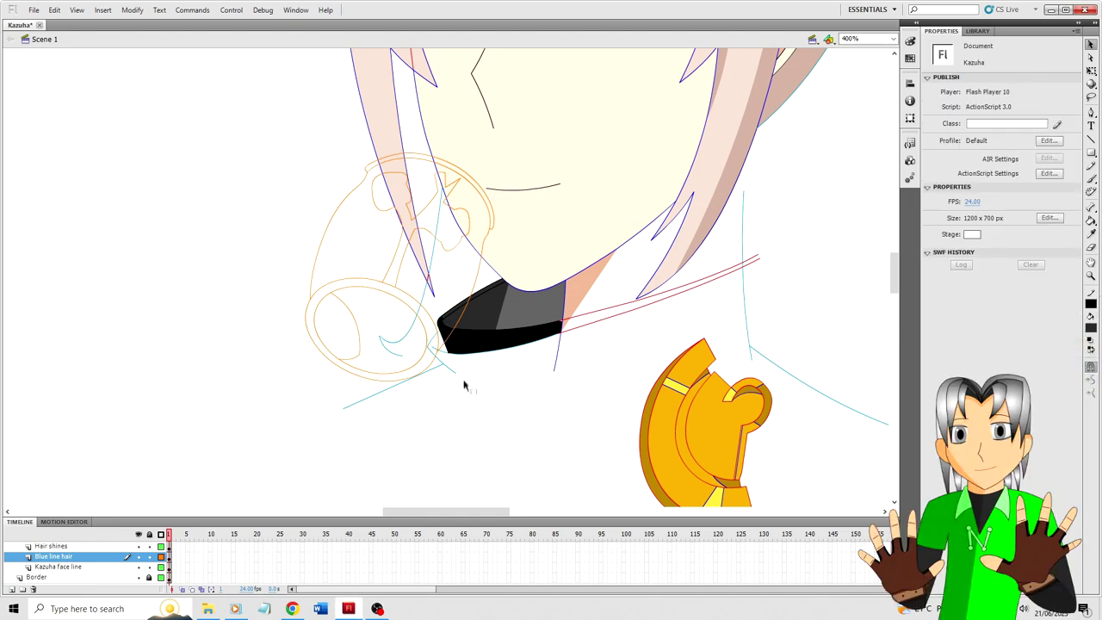
# Draw a curved black line from the free end of the teal line beneath the collar's front tip to the collar's edge.
pyautogui.click(436, 349)
pyautogui.hotkey('ctrl', '=')
pyautogui.hotkey('ctrl', '=')
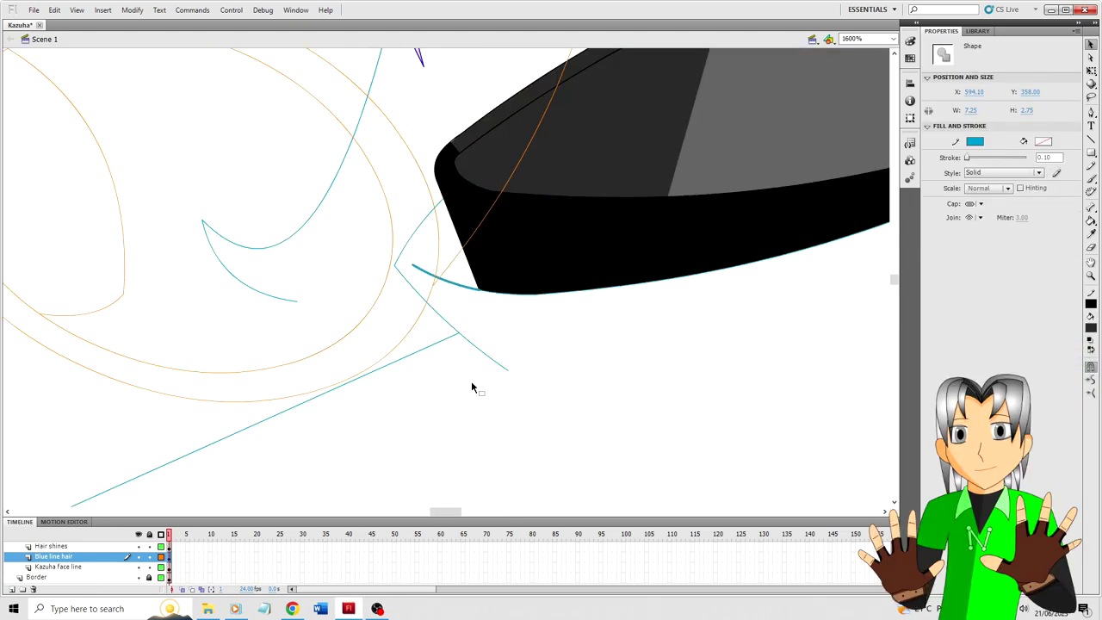
pyautogui.click(605, 375)
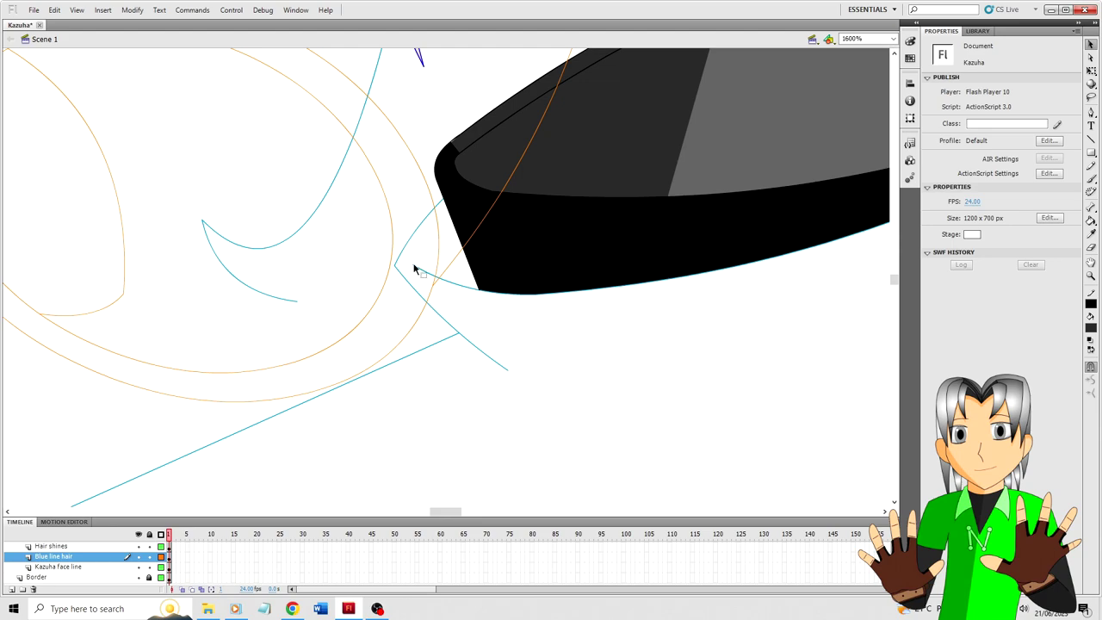
pyautogui.press('n')
pyautogui.moveTo(414, 265); pyautogui.dragTo(458, 205)
pyautogui.press('v')
pyautogui.moveTo(430, 244); pyautogui.dragTo(422, 247)
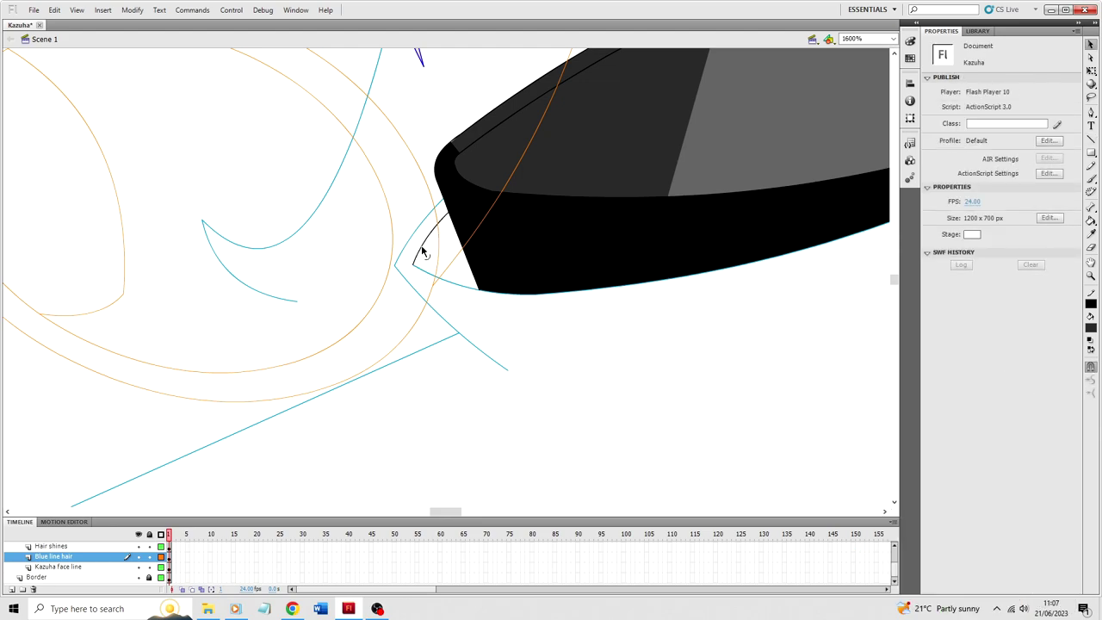
# Mix an orange-red fill colour and fill the small triangular area beside the collar's front tip.
pyautogui.click(1091, 327)
pyautogui.click(1082, 338)
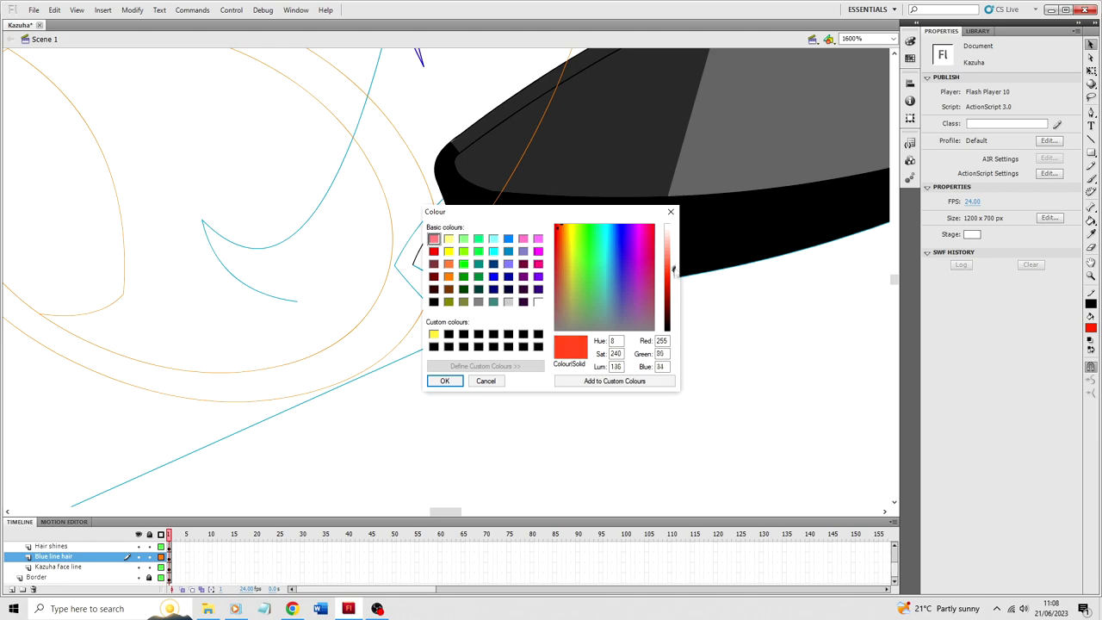
pyautogui.click(444, 381)
pyautogui.click(431, 252)
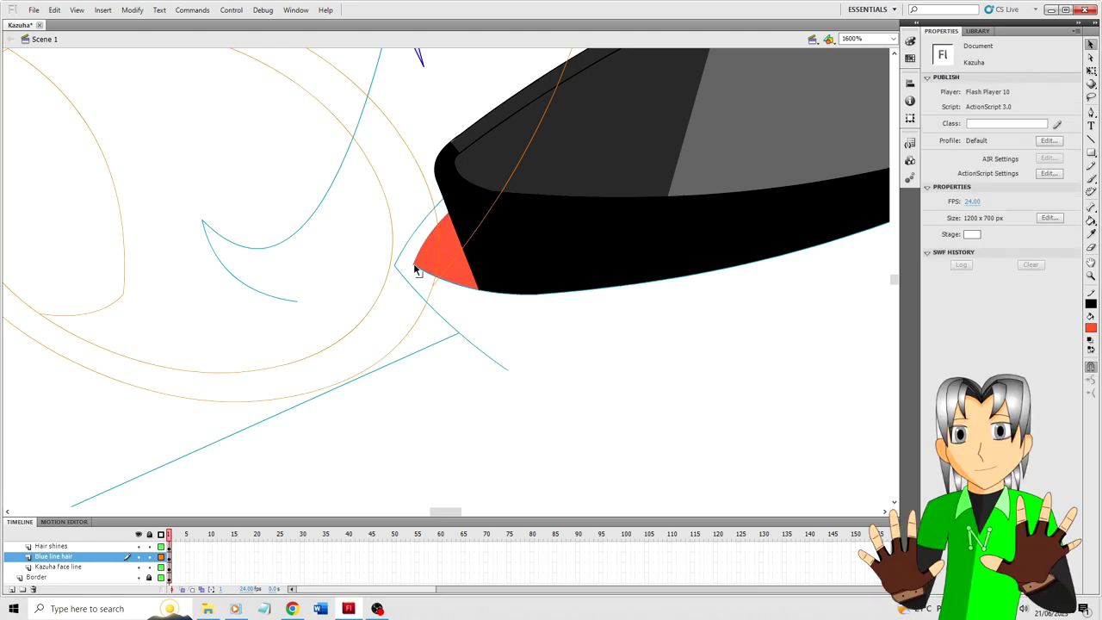
# Close the narrow outer strip of the red tip with a short line and fill it with a slightly different orange-red.
pyautogui.press('n')
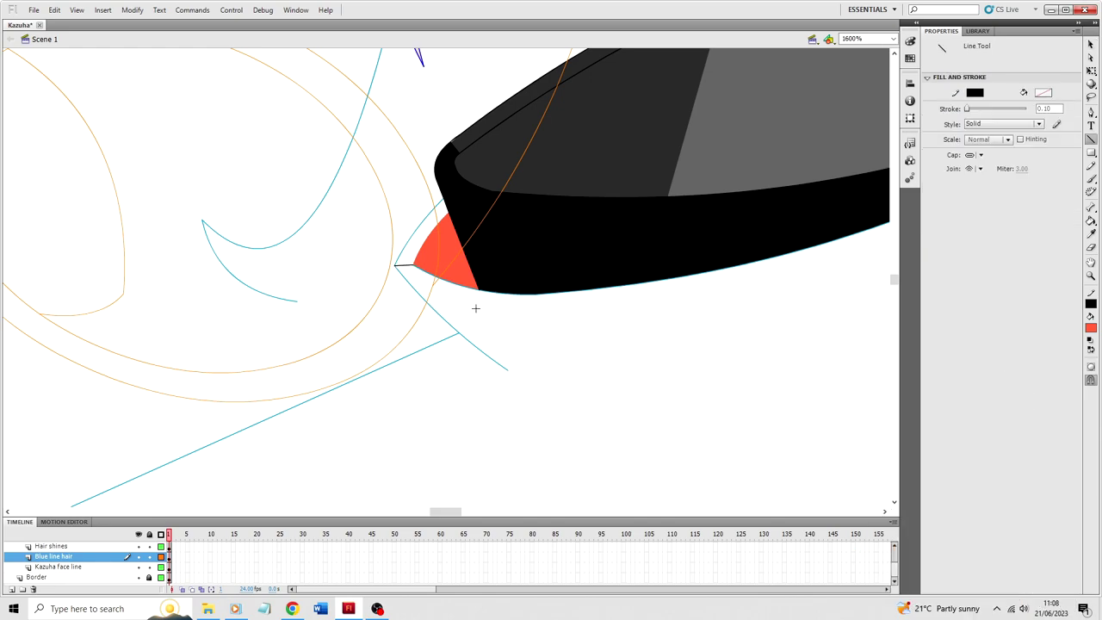
pyautogui.click(1092, 327)
pyautogui.click(1090, 343)
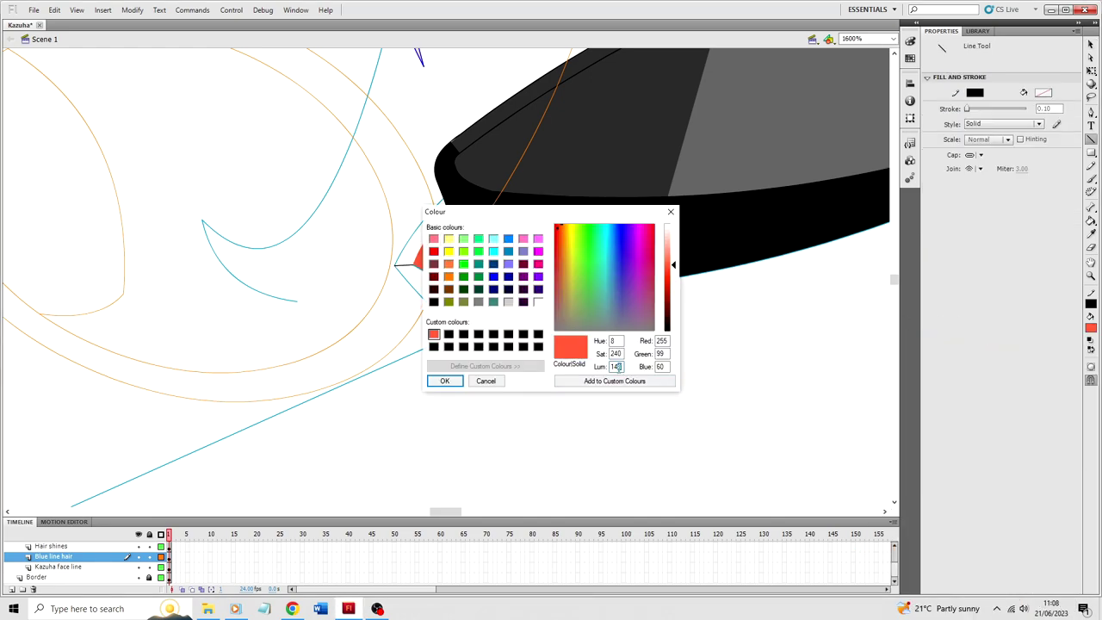
pyautogui.press('Return')
pyautogui.press('v')
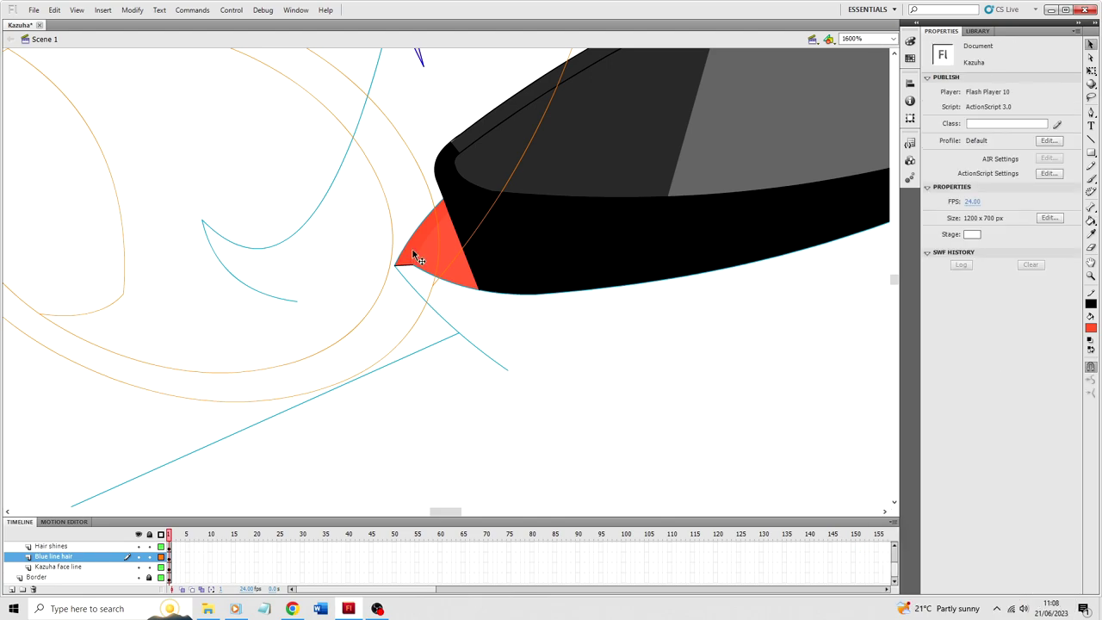
# Recolour the red tip's outer strip with an orange-red of luminance 140.
pyautogui.click(414, 255)
pyautogui.click(1092, 328)
pyautogui.click(1090, 342)
pyautogui.doubleClick(617, 369)
pyautogui.write('140')
pyautogui.click(446, 382)
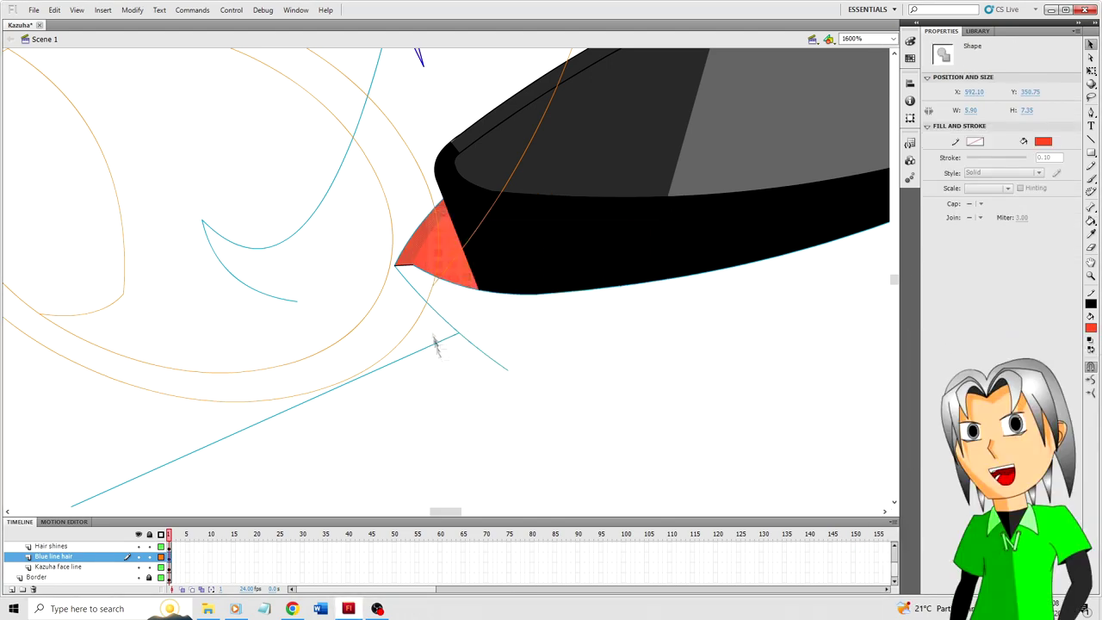
pyautogui.click(409, 281)
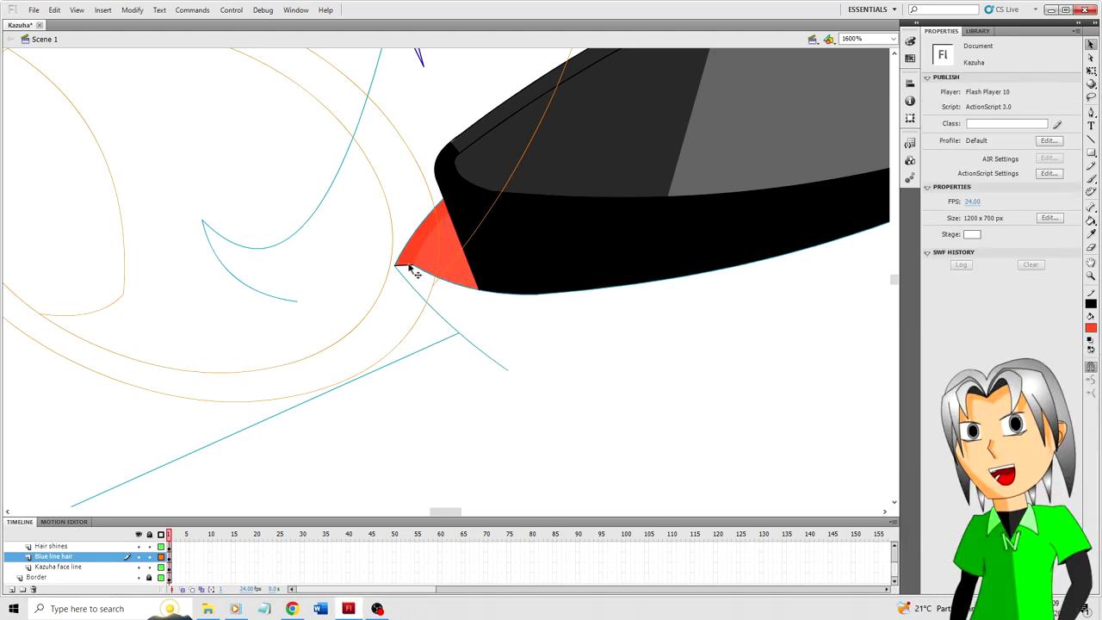
# Draw a gently curved black line below the collar from the short teal line towards the blue neck line.
pyautogui.hotkey('ctrl', '-')
pyautogui.hotkey('ctrl', '-')
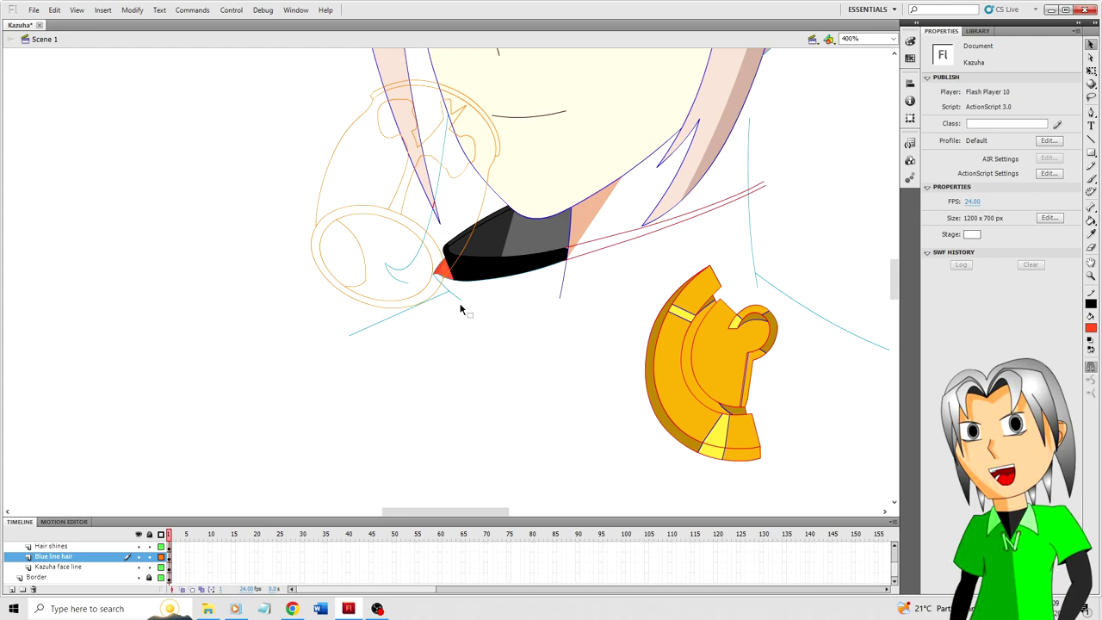
pyautogui.press('n')
pyautogui.moveTo(463, 300); pyautogui.dragTo(544, 303)
pyautogui.press('v')
pyautogui.press('n')
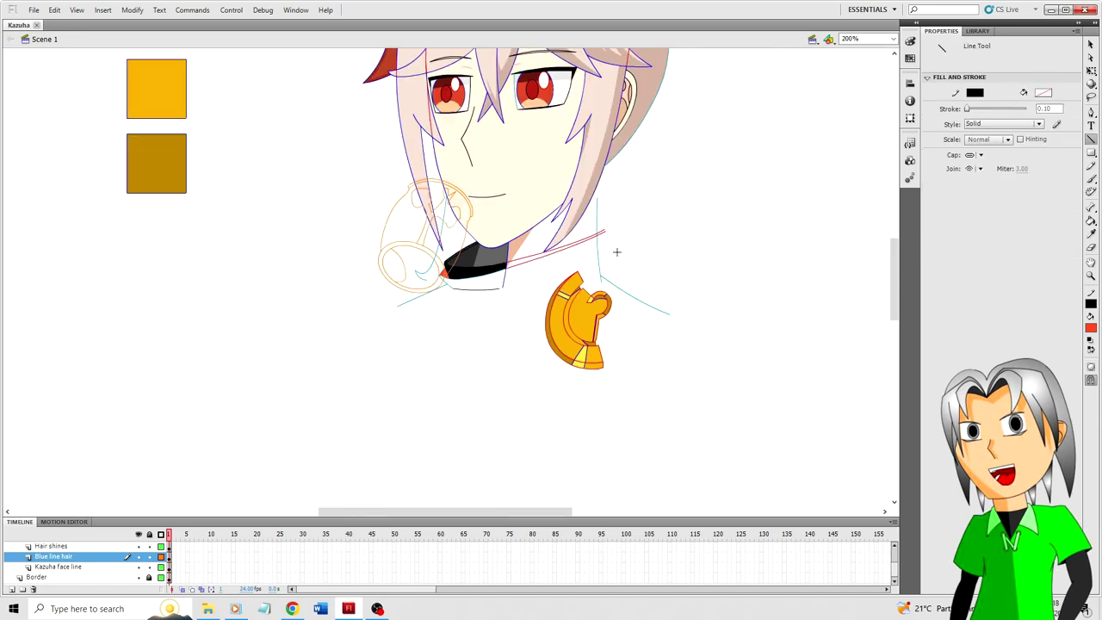
# Draw a curved black outline around the collar's rear end beyond the teal neck line and fill the enclosed area with grey.
pyautogui.press('v')
pyautogui.click(604, 233)
pyautogui.hotkey('ctrl', '=')
pyautogui.hotkey('ctrl', '=')
pyautogui.click(517, 298)
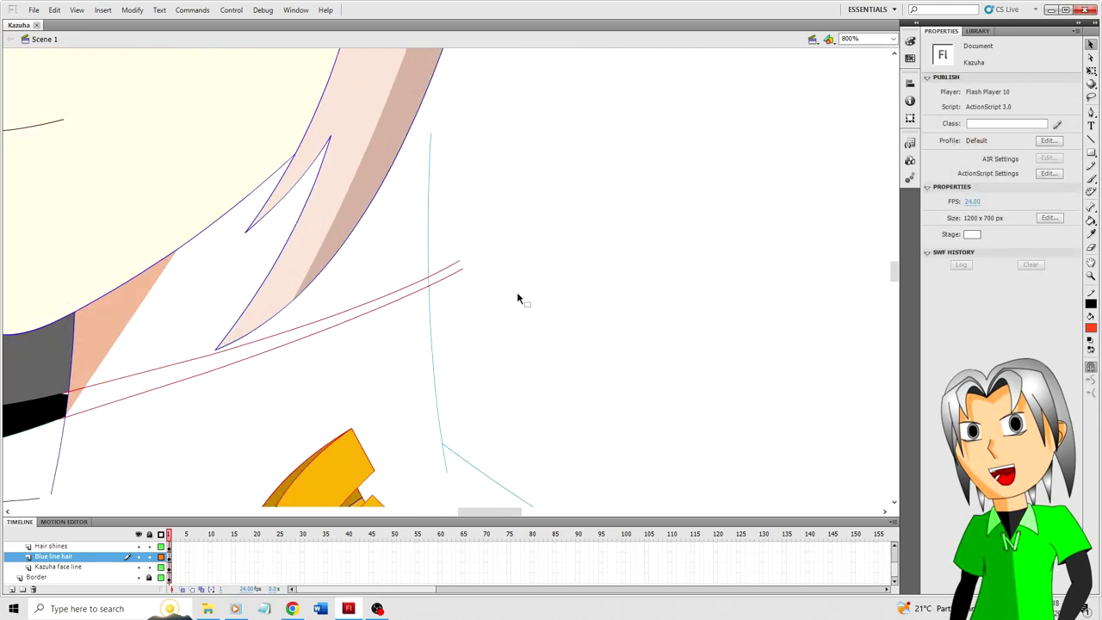
pyautogui.hotkey('ctrl', '-')
pyautogui.press('n')
pyautogui.moveTo(438, 242)
pyautogui.mouseDown()
pyautogui.moveTo(454, 270)
pyautogui.moveTo(458, 251)
pyautogui.moveTo(464, 258)
pyautogui.mouseUp()
pyautogui.press('v')
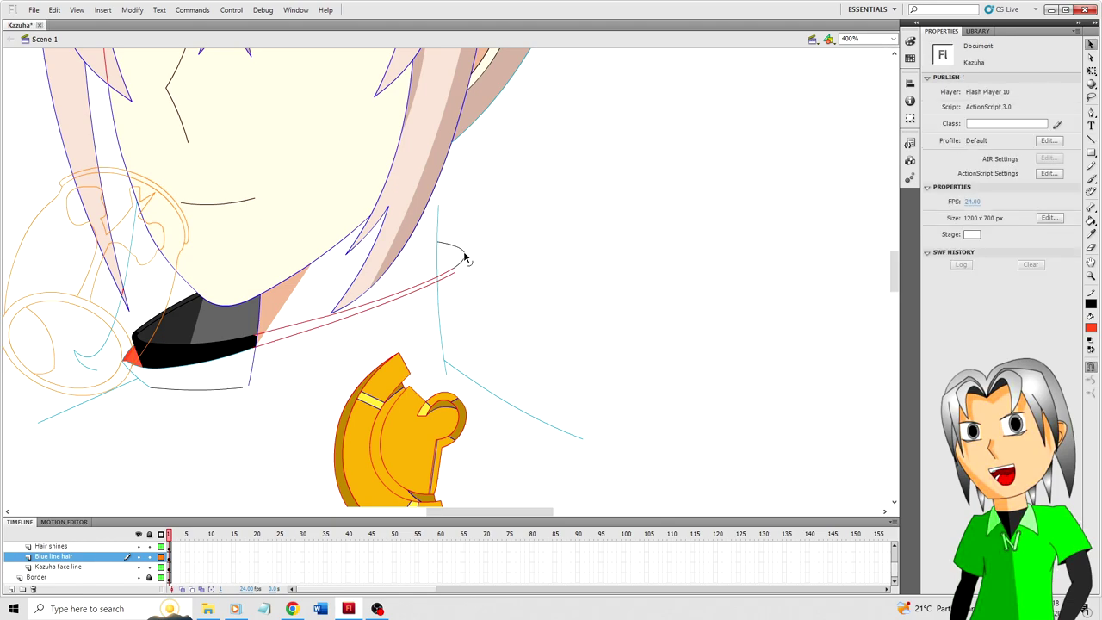
pyautogui.press('k')
pyautogui.click(449, 258)
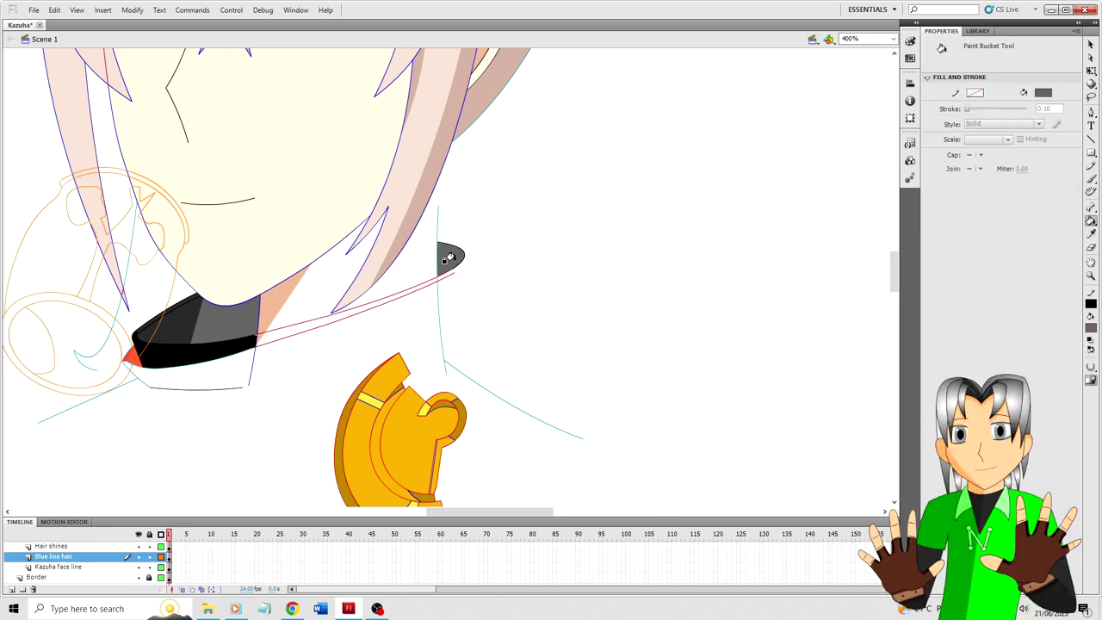
# Place a copy of the rear collar curve slightly above the original.
pyautogui.press('v')
pyautogui.click(456, 247)
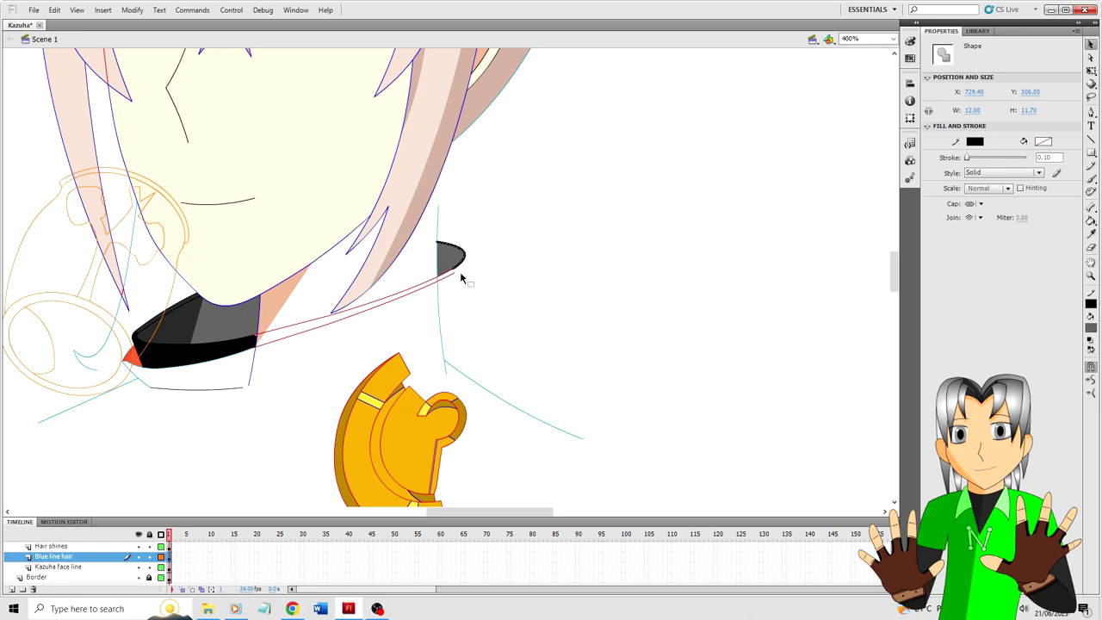
pyautogui.press('Up')
pyautogui.press('Up')
pyautogui.press('Up')
pyautogui.press('Up')
pyautogui.press('Up')
pyautogui.press('Up')
pyautogui.press('Up')
pyautogui.press('q')
pyautogui.moveTo(466, 252); pyautogui.dragTo(478, 251)
pyautogui.hotkey('ctrl', 'z')
# Delete the lower part of the copied rear curve, leaving its upper arc above the grey area.
pyautogui.hotkey('ctrl', '=')
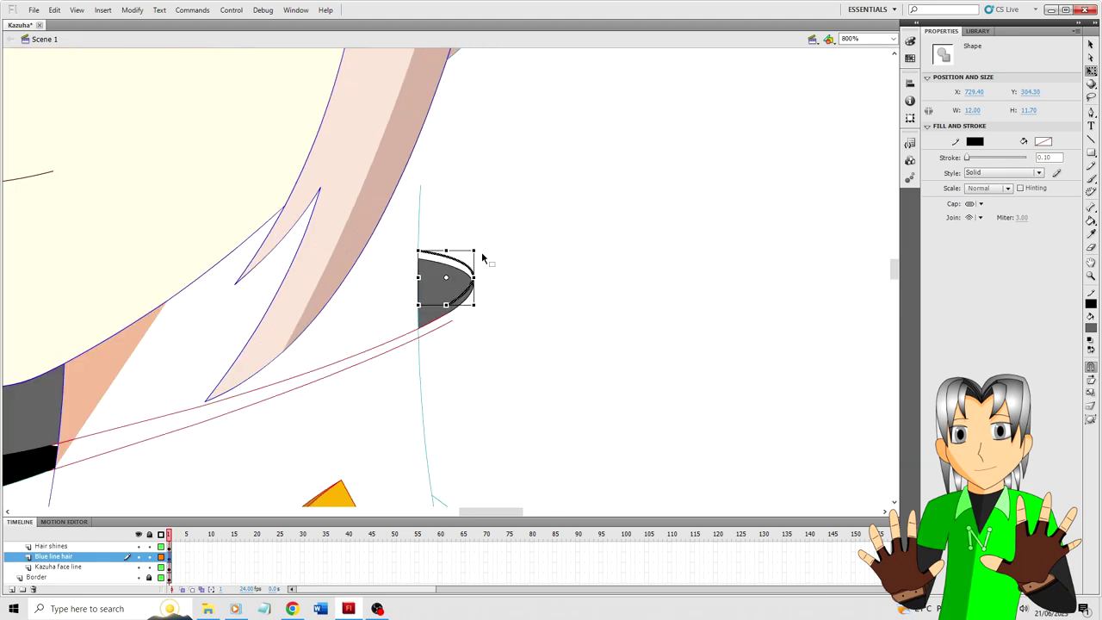
pyautogui.press('v')
pyautogui.click(483, 258)
pyautogui.click(468, 293)
pyautogui.press('Delete')
pyautogui.press('e')
pyautogui.click(478, 275)
pyautogui.press('v')
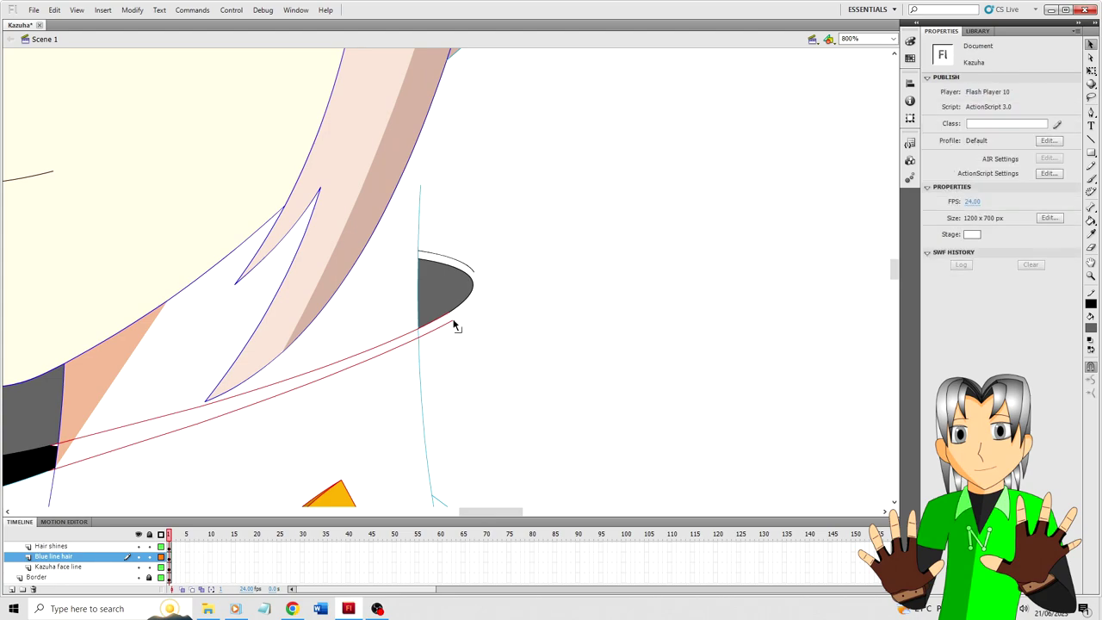
# Draw a curved line joining the lower red collar line to the outer rear arc to close the rim.
pyautogui.press('n')
pyautogui.moveTo(453, 321)
pyautogui.mouseDown()
pyautogui.moveTo(481, 286)
pyautogui.moveTo(474, 305)
pyautogui.moveTo(479, 273)
pyautogui.mouseUp()
pyautogui.press('v')
# Fill the collar band between the two red lines with black up to the teal neck line.
pyautogui.press('k')
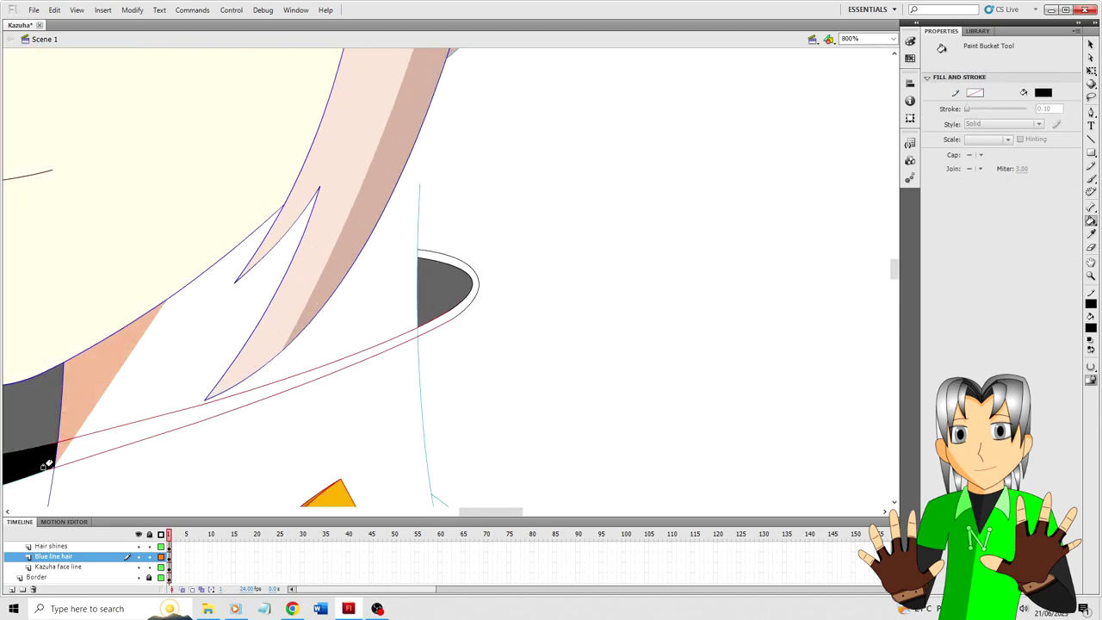
pyautogui.hotkey('ctrl', '-')
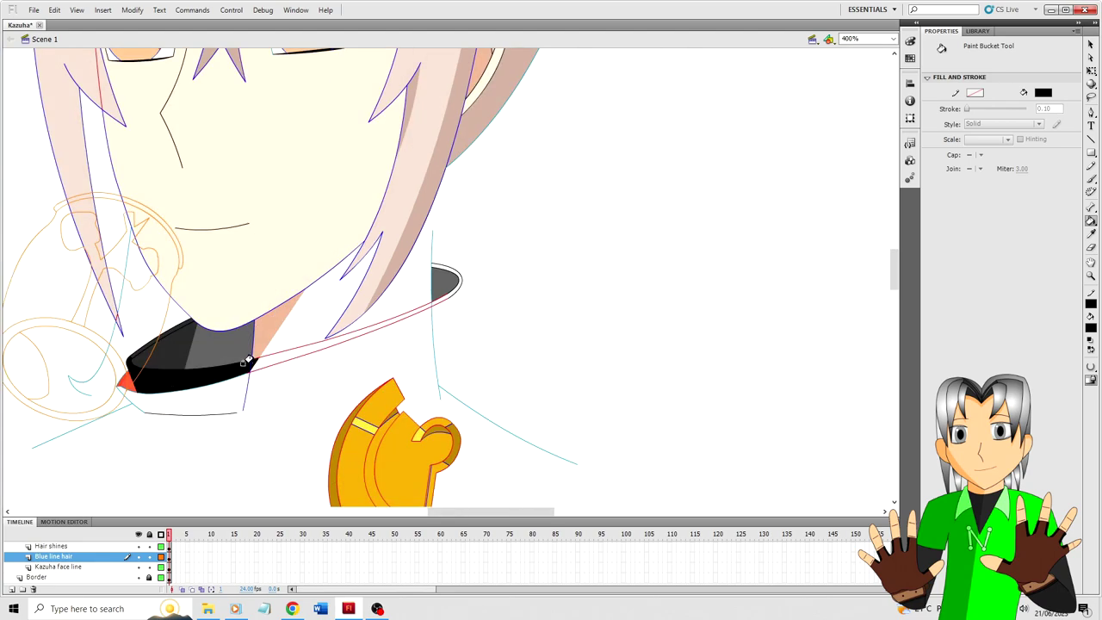
pyautogui.click(260, 362)
pyautogui.press('v')
pyautogui.click(425, 307)
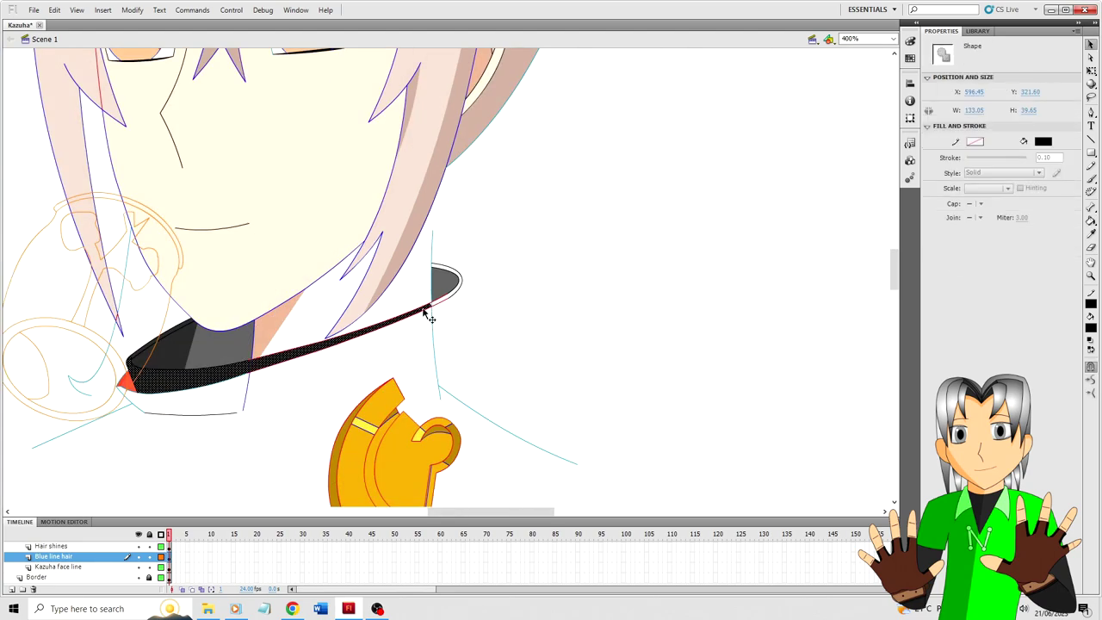
# Fill the remaining rim around the collar's grey rear end with black.
pyautogui.hotkey('ctrl', '=')
pyautogui.click(409, 337)
pyautogui.moveTo(460, 512); pyautogui.dragTo(475, 513)
pyautogui.press('k')
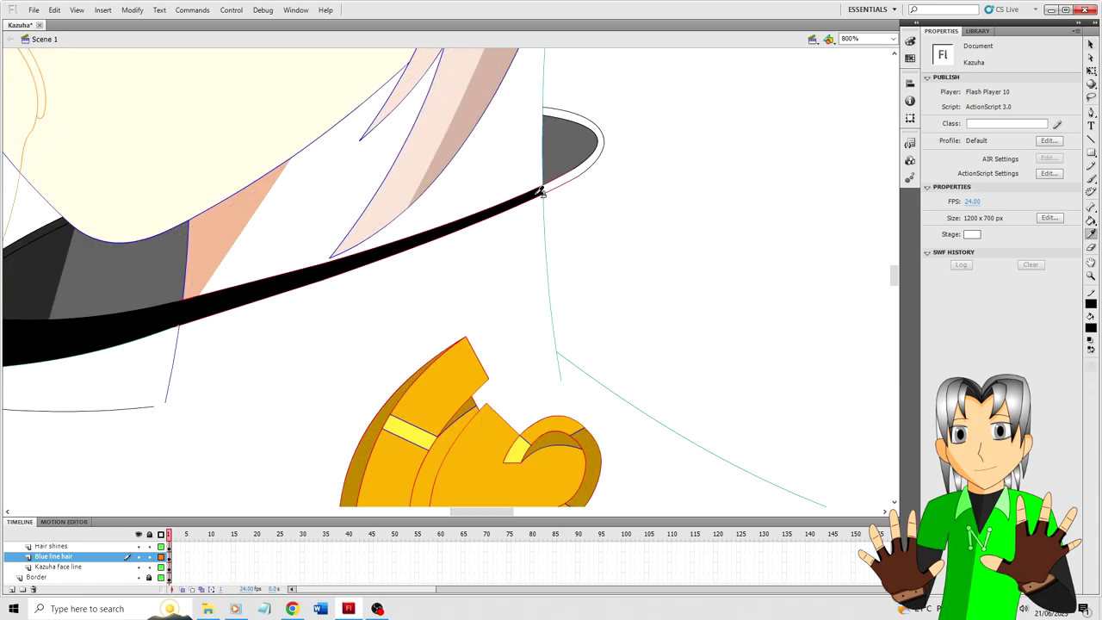
pyautogui.click(549, 183)
pyautogui.press('v')
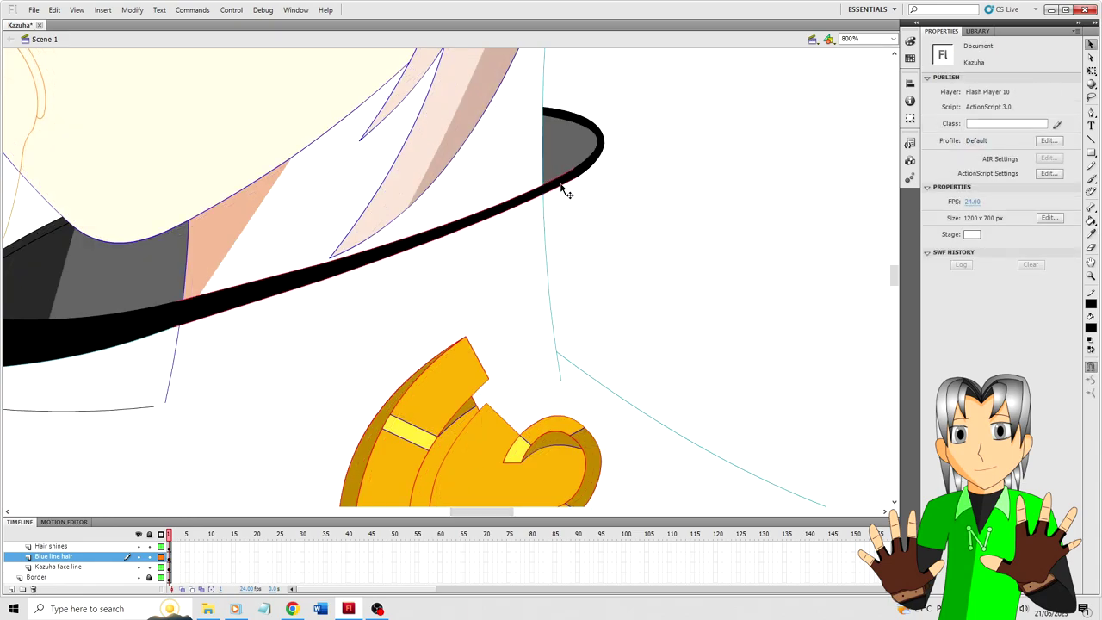
# Recolour the collar band's red outlines and its teal lower front outline black.
pyautogui.click(565, 186)
pyautogui.keyDown('shift'); pyautogui.click(550, 181); pyautogui.keyUp('shift')
pyautogui.click(1091, 304)
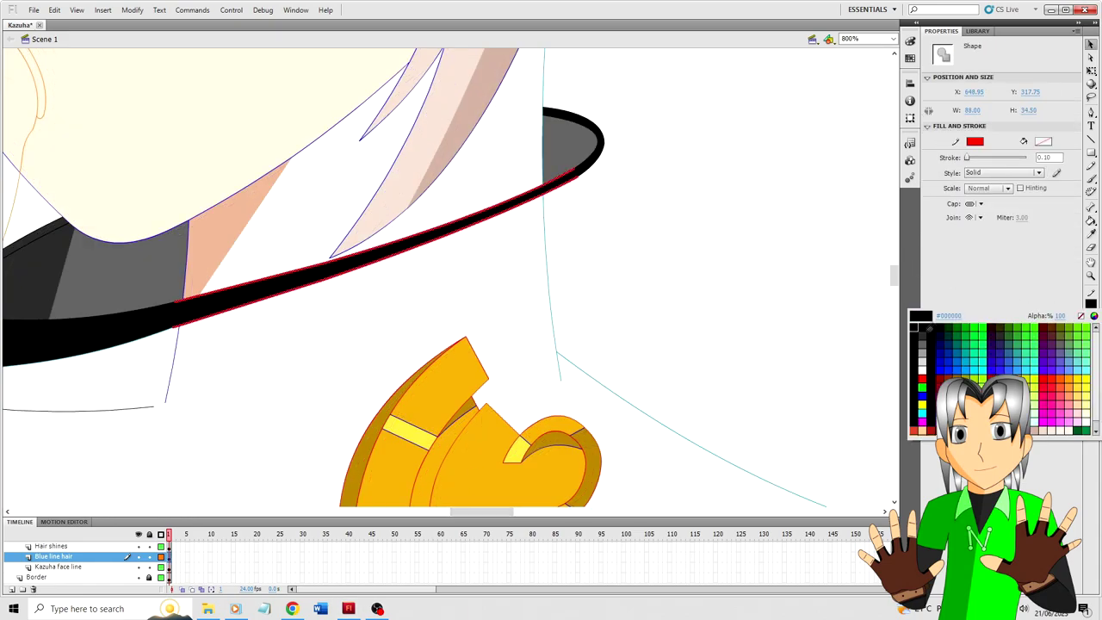
pyautogui.click(926, 332)
pyautogui.click(197, 329)
pyautogui.click(164, 330)
pyautogui.press('i')
pyautogui.click(297, 294)
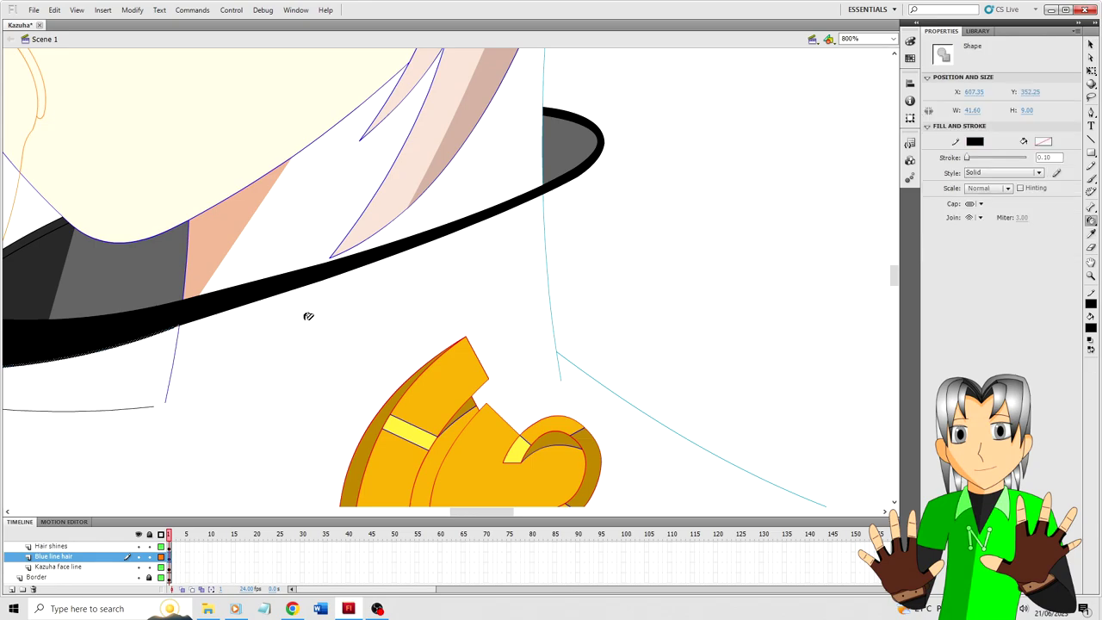
pyautogui.press('v')
pyautogui.click(300, 316)
pyautogui.click(183, 318)
pyautogui.press('Delete')
pyautogui.hotkey('ctrl', '-')
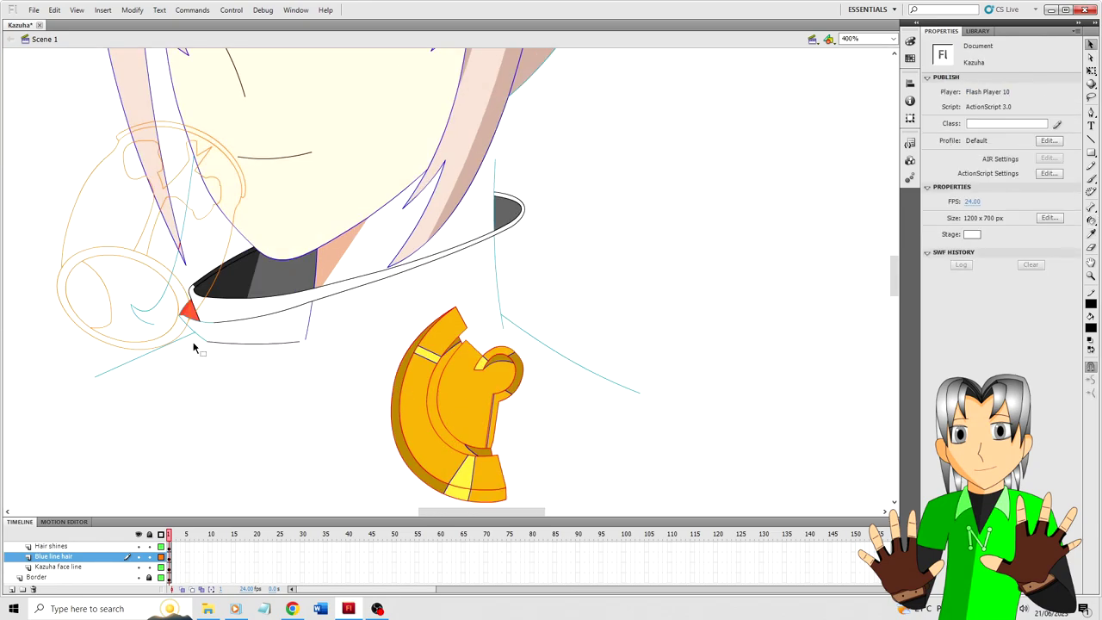
pyautogui.hotkey('ctrl', 'z')
# Remove the tiny stray piece where the blue neck line meets the collar's lower edge and fill the spot with black.
pyautogui.click(308, 306)
pyautogui.click(309, 298)
pyautogui.hotkey('ctrl', '=')
pyautogui.hotkey('ctrl', '=')
pyautogui.click(358, 328)
pyautogui.scroll(-2, 358, 328)
pyautogui.click(270, 348)
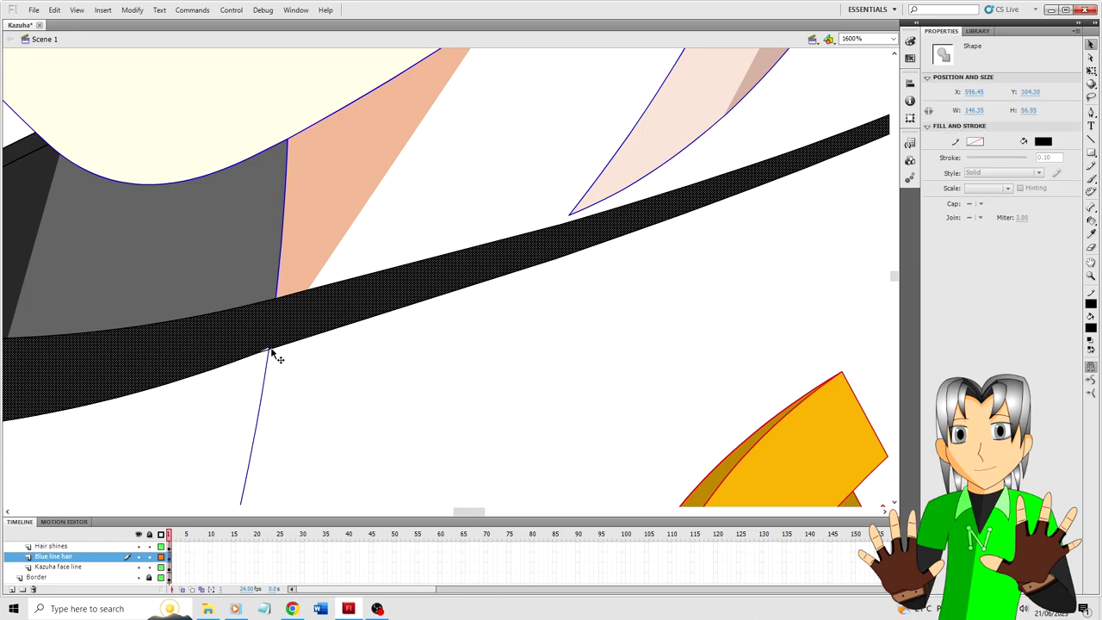
pyautogui.click(270, 350)
pyautogui.press('Delete')
pyautogui.press('k')
pyautogui.click(265, 349)
pyautogui.press('v')
pyautogui.hotkey('ctrl', '-')
pyautogui.hotkey('ctrl', '-')
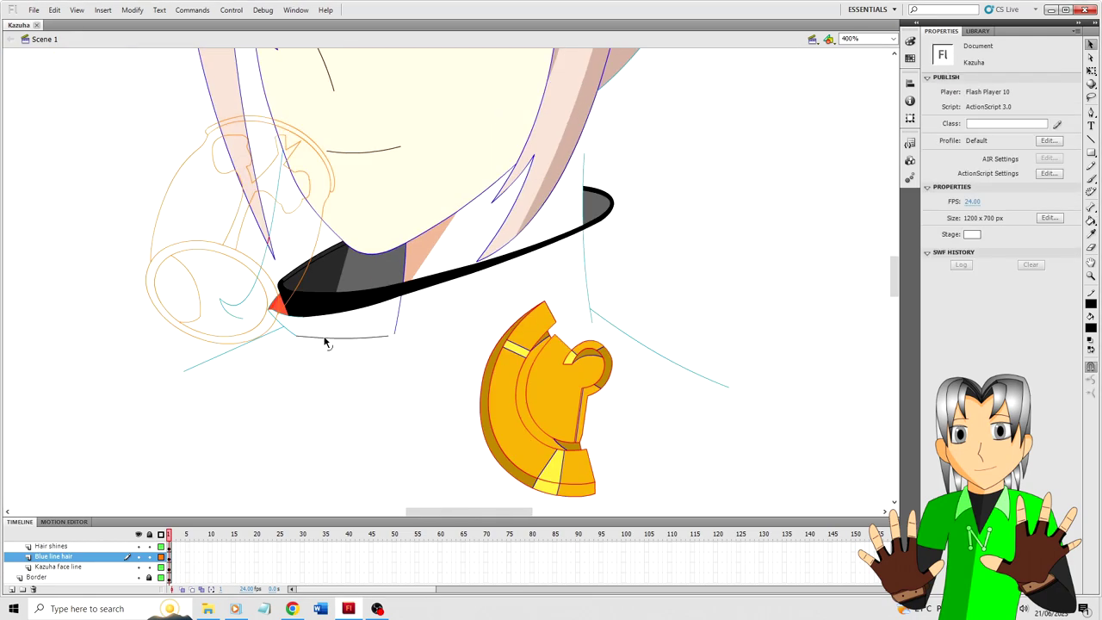
# Extend the curved line below the collar towards the gold ornament and delete the blue line beneath the collar.
pyautogui.moveTo(389, 342); pyautogui.dragTo(510, 304)
pyautogui.click(402, 321)
pyautogui.press('Delete')
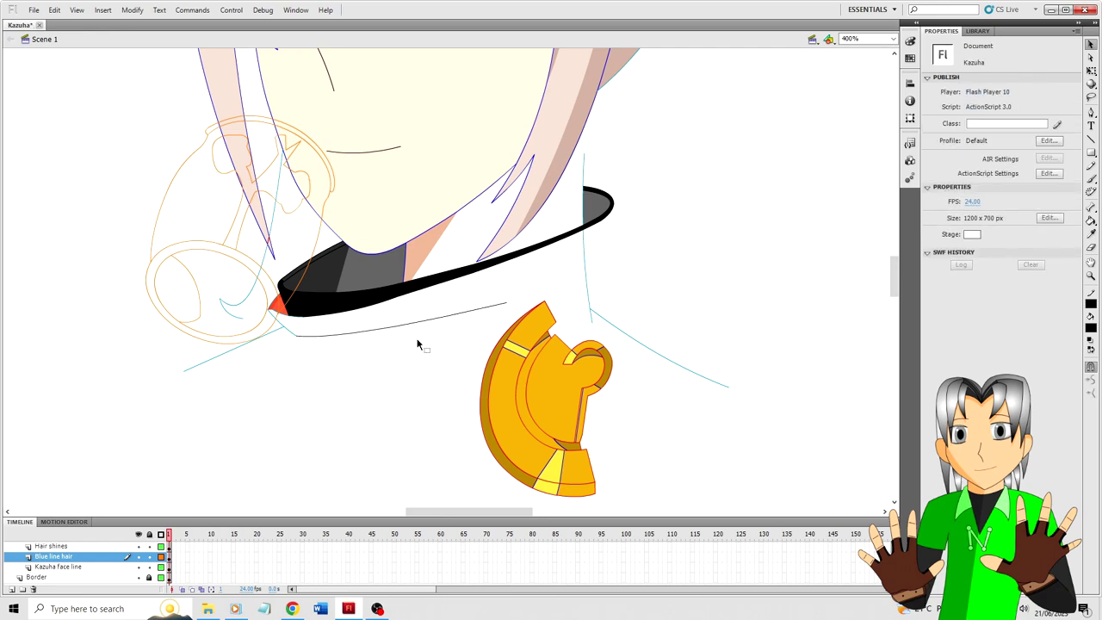
# Draw a small arc rising from the line below the collar and place an offset copy slightly lower and to its right.
pyautogui.scroll(-3, 372, 246)
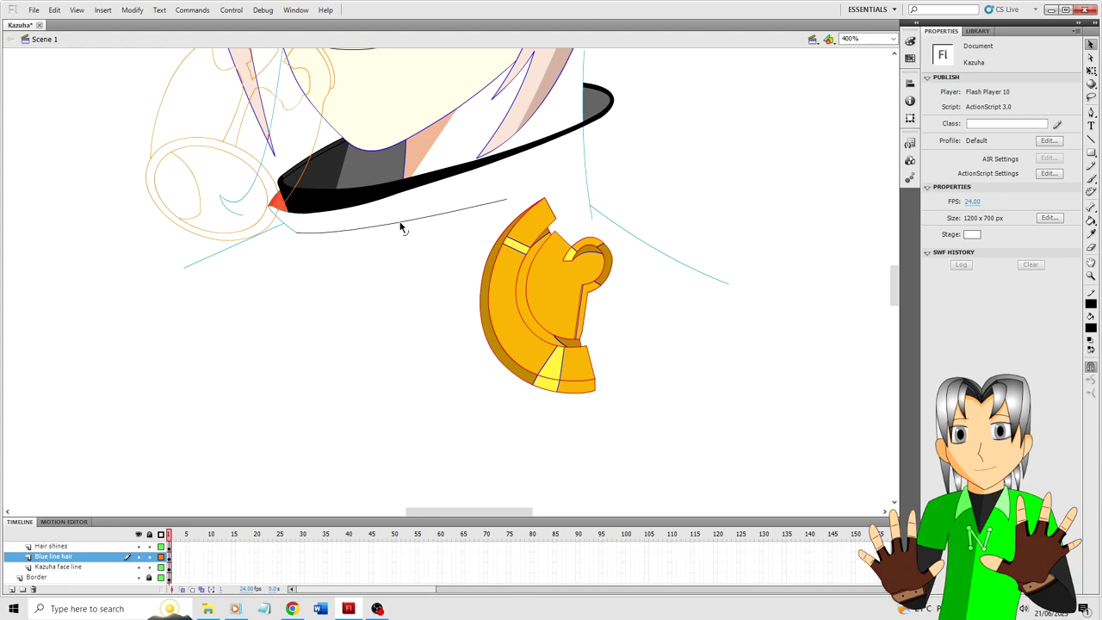
pyautogui.scroll(3, 514, 190)
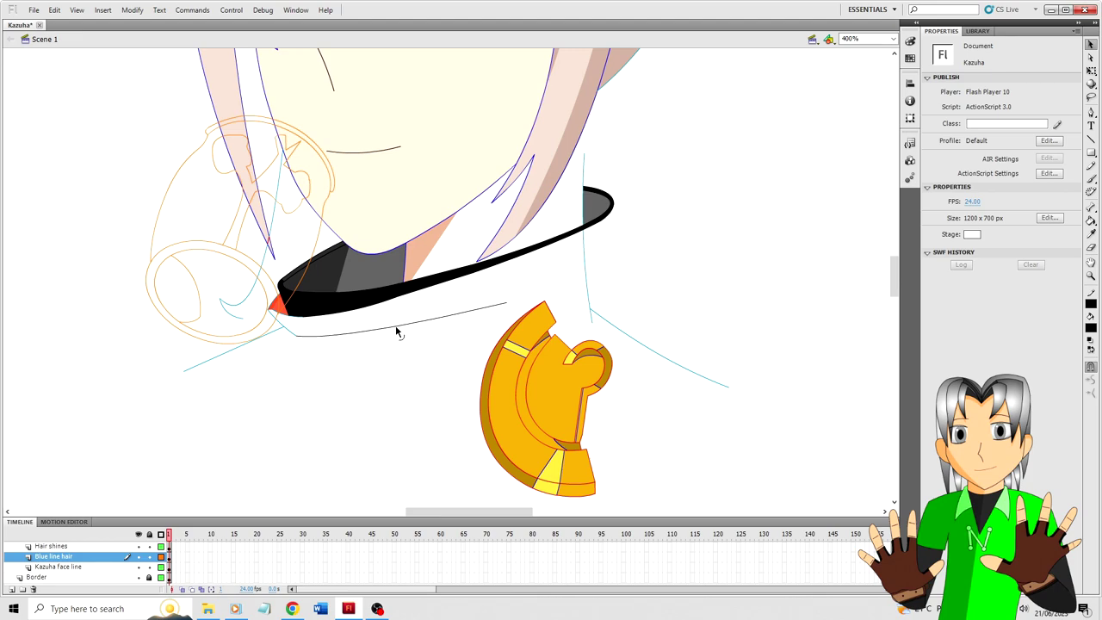
pyautogui.press('n')
pyautogui.moveTo(396, 326)
pyautogui.mouseDown()
pyautogui.moveTo(451, 294)
pyautogui.moveTo(418, 302)
pyautogui.mouseUp()
pyautogui.press('v')
pyautogui.click(419, 300)
pyautogui.hotkey('ctrl', 'c')
pyautogui.hotkey('ctrl', 'shift', 'v')
pyautogui.press('Down')
pyautogui.press('Down')
pyautogui.press('Down')
pyautogui.press('Right')
# Duplicate the pair of arcs and place a larger second pair along the collar, continuing from the first pair's upper end.
pyautogui.click(394, 346)
pyautogui.click(401, 329)
pyautogui.keyDown('shift'); pyautogui.click(408, 320); pyautogui.keyUp('shift')
pyautogui.press('q')
pyautogui.moveTo(398, 316)
pyautogui.mouseDown()
pyautogui.moveTo(519, 263)
pyautogui.moveTo(483, 274)
pyautogui.mouseUp()
pyautogui.click(437, 360)
pyautogui.press('n')
pyautogui.press('v')
pyautogui.click(479, 284)
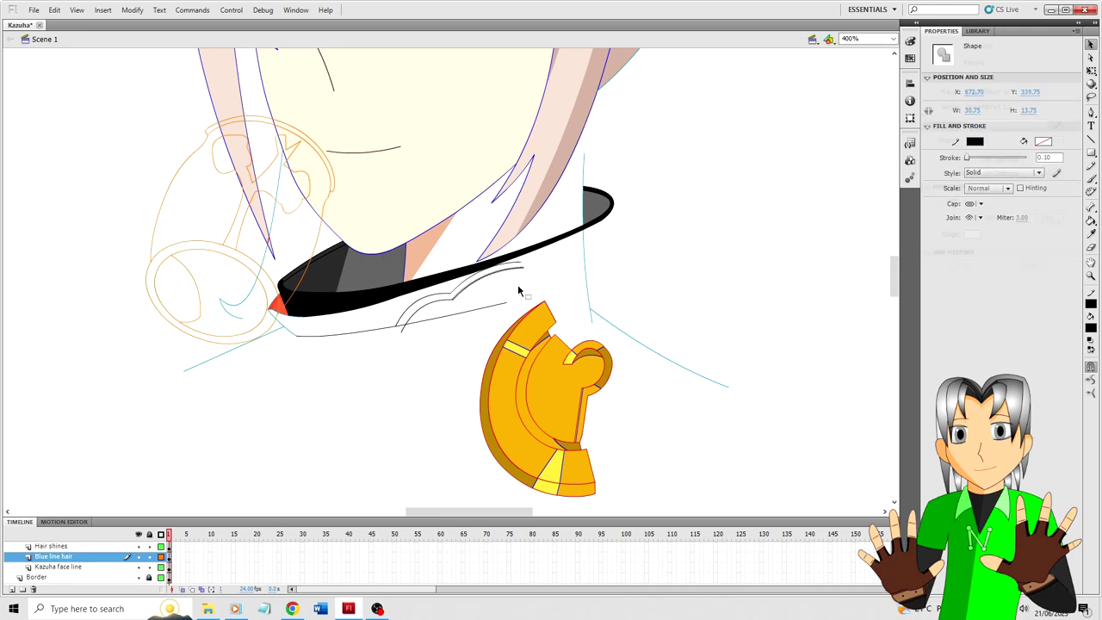
pyautogui.click(519, 291)
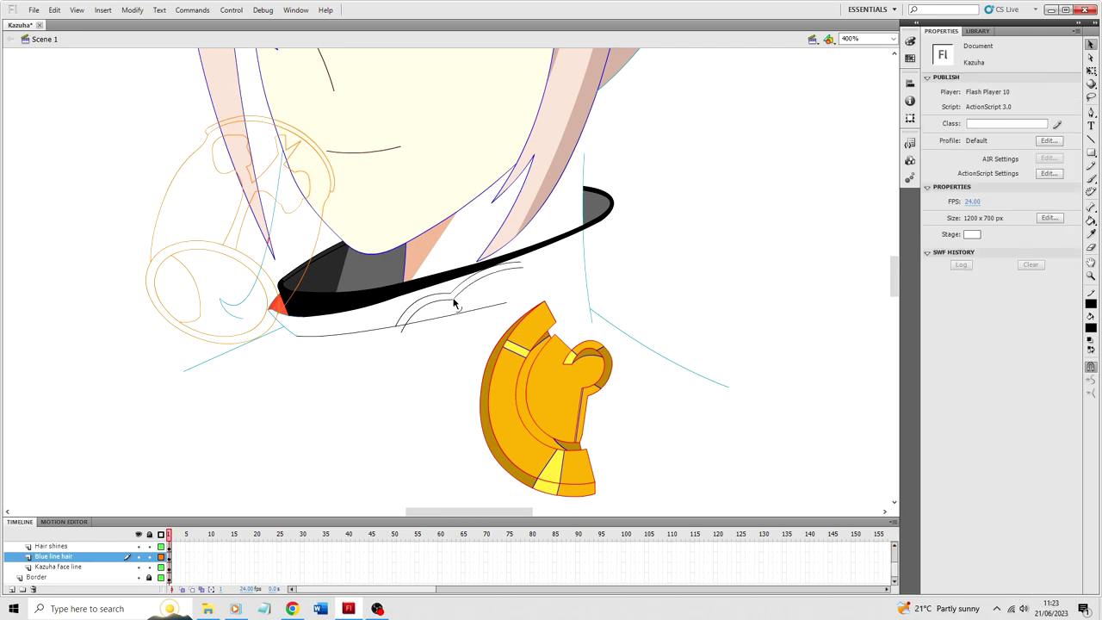
# Fill the band between the lower pair of arcs beneath the collar with light pink and delete the overhanging line end.
pyautogui.press('n')
pyautogui.click(1092, 329)
pyautogui.click(915, 409)
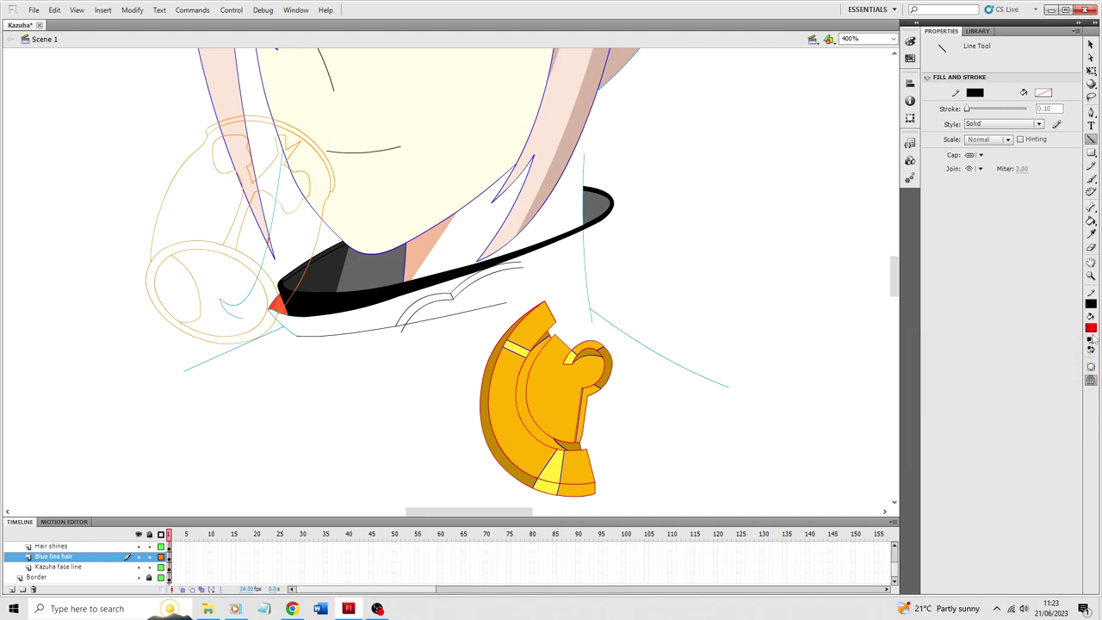
pyautogui.click(1092, 329)
pyautogui.click(1092, 341)
pyautogui.moveTo(674, 277); pyautogui.dragTo(674, 247)
pyautogui.click(445, 380)
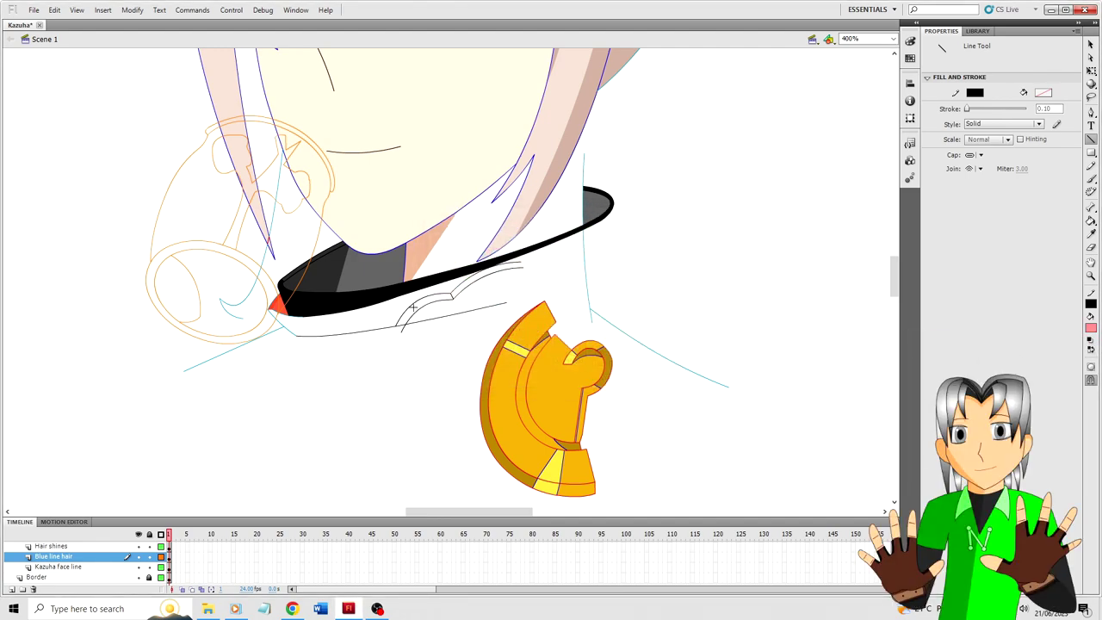
pyautogui.press('k')
pyautogui.click(409, 311)
pyautogui.press('v')
pyautogui.click(402, 328)
pyautogui.press('Delete')
# Fill the band between the upper pair of arcs with the same light pink.
pyautogui.click(452, 297)
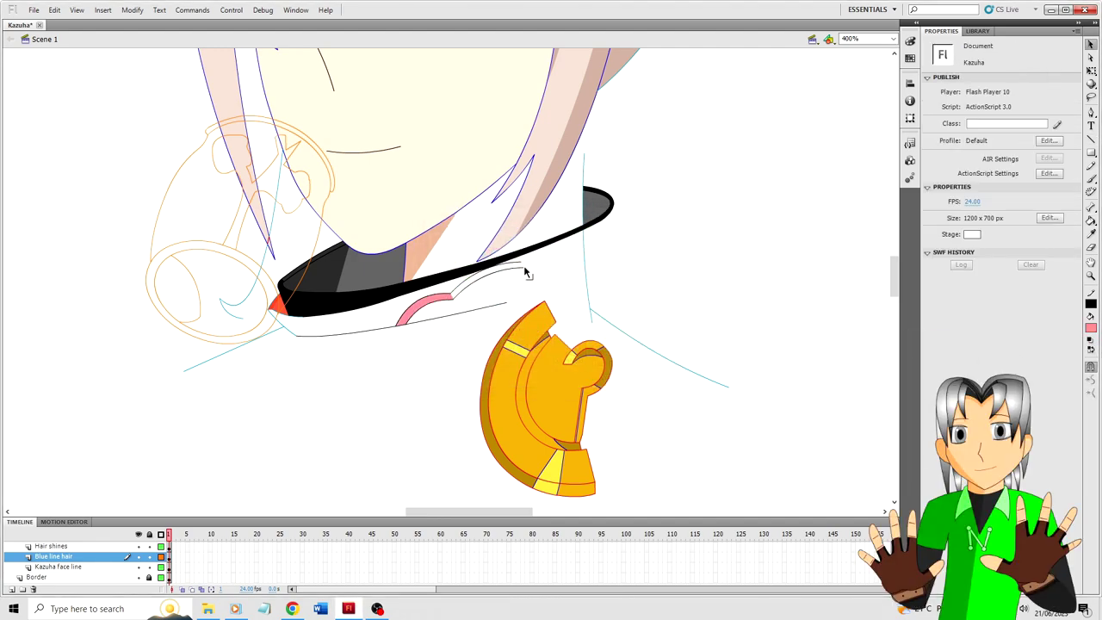
pyautogui.press('k')
pyautogui.click(478, 294)
pyautogui.press('v')
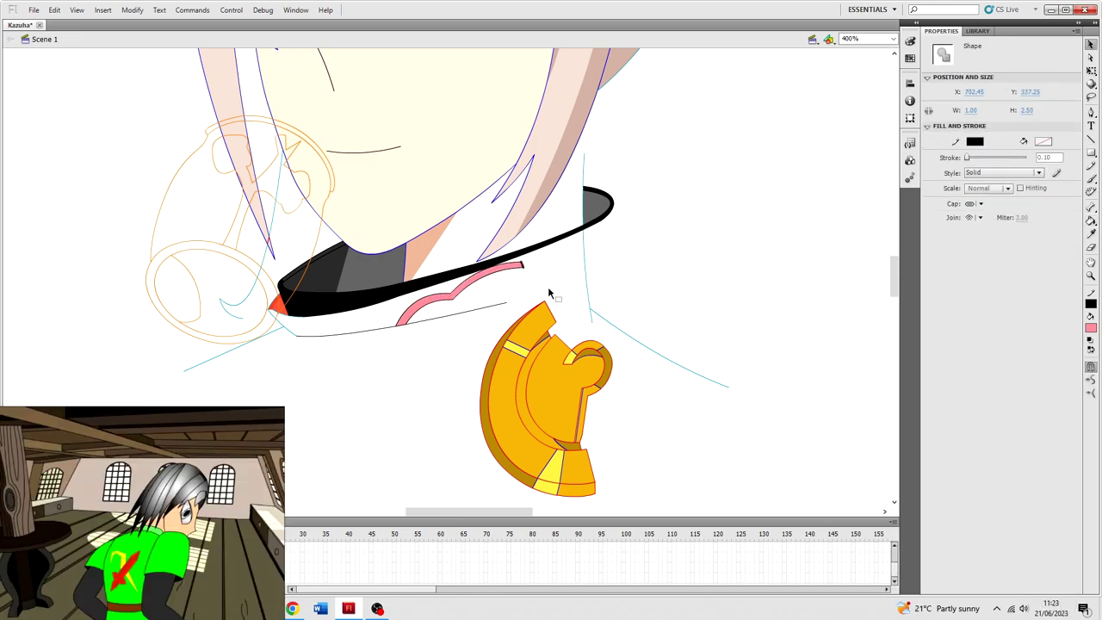
pyautogui.click(550, 293)
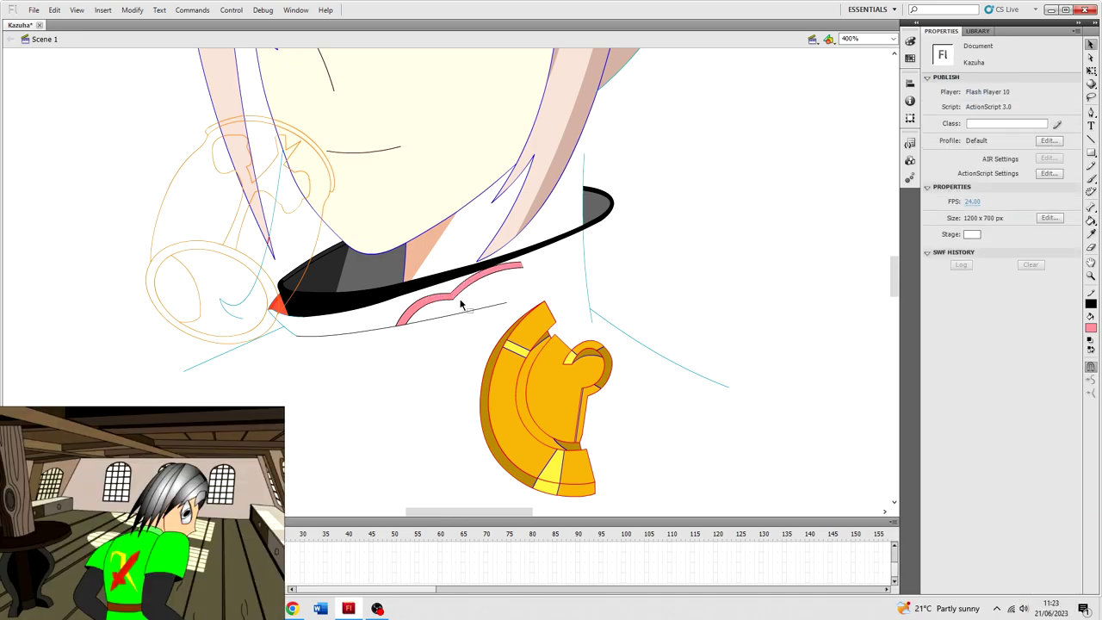
# Fill the area between the black collar and the line below it with bright red, up to the pink bands.
pyautogui.click(1092, 329)
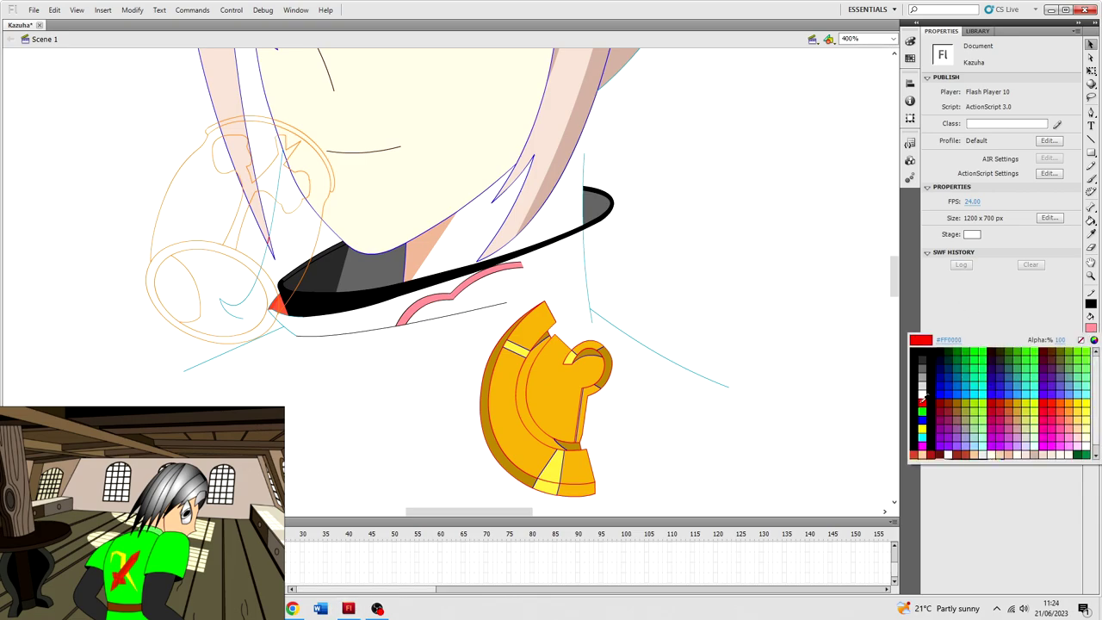
pyautogui.click(1053, 399)
pyautogui.press('k')
pyautogui.click(359, 320)
pyautogui.press('v')
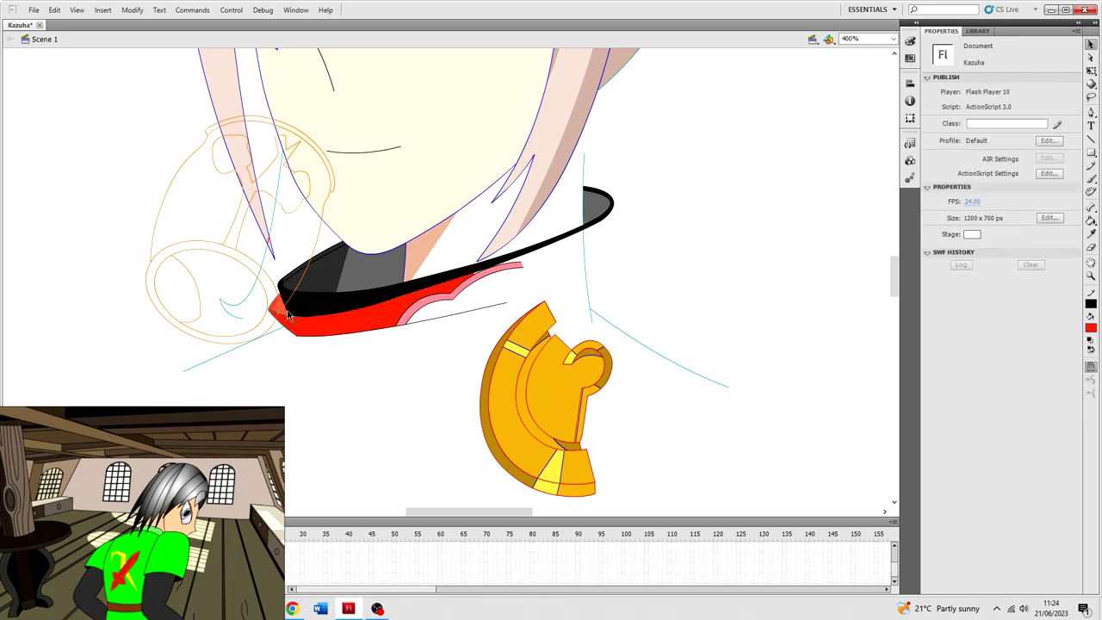
# Recolour the outline around the pointed left tip of the red area to black.
pyautogui.click(286, 313)
pyautogui.doubleClick(283, 327)
pyautogui.keyDown('shift'); pyautogui.click(277, 330); pyautogui.keyUp('shift')
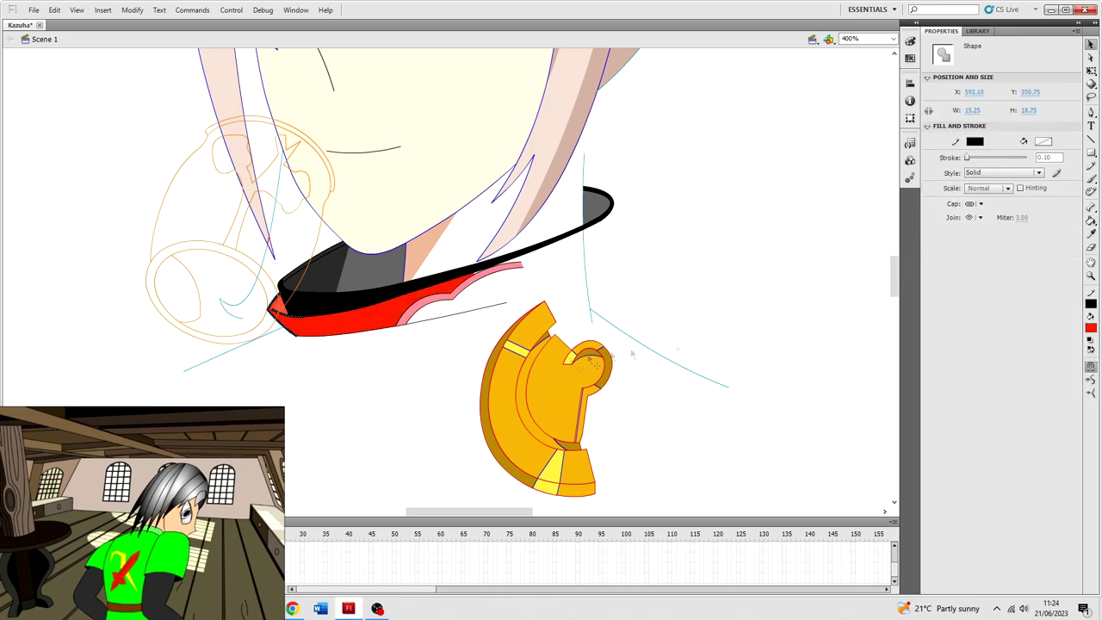
pyautogui.click(415, 385)
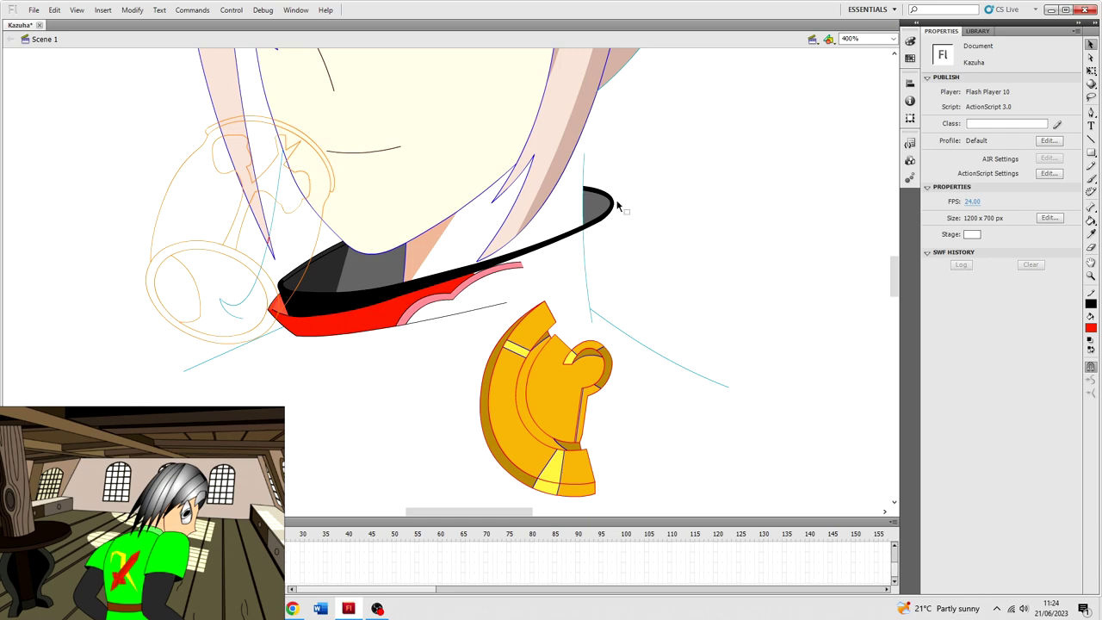
# Select the whole gold ornament and cut it out of the Blue line hair layer.
pyautogui.press('n')
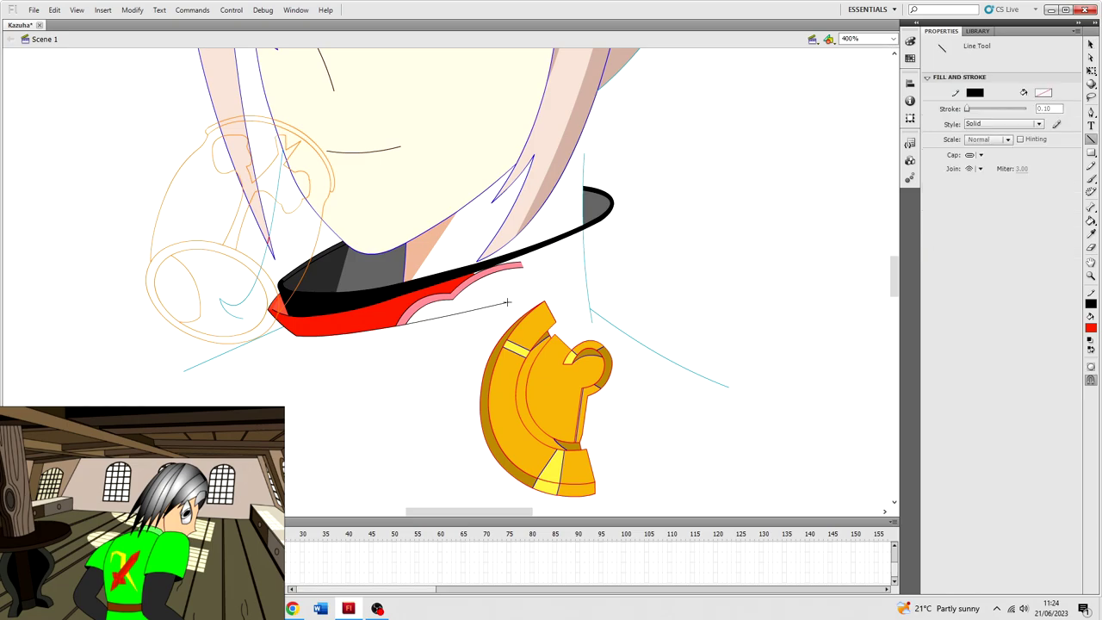
pyautogui.press('v')
pyautogui.doubleClick(563, 397)
pyautogui.scroll(-2, 564, 396)
pyautogui.moveTo(639, 440); pyautogui.dragTo(411, 287)
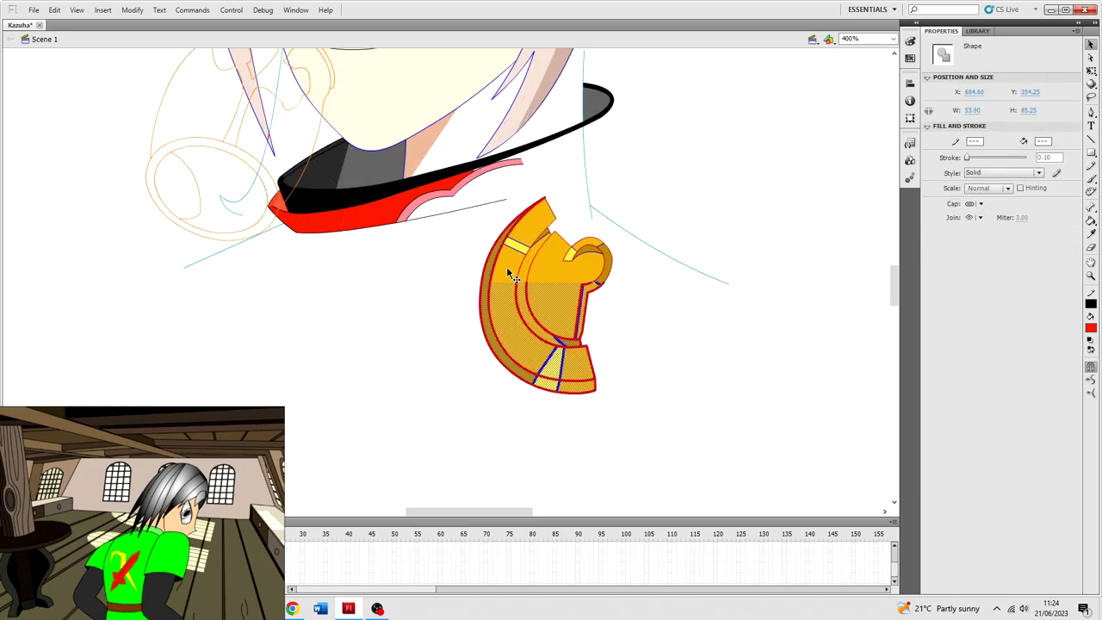
pyautogui.moveTo(618, 258); pyautogui.dragTo(498, 230)
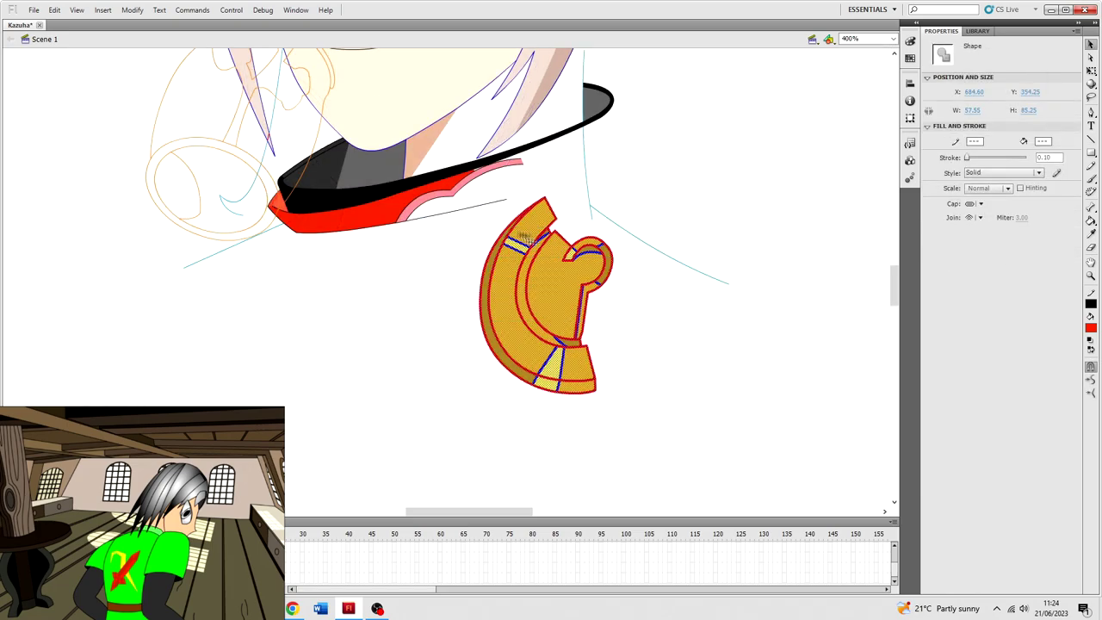
pyautogui.moveTo(534, 305); pyautogui.dragTo(585, 419)
pyautogui.hotkey('ctrl', 'z')
pyautogui.hotkey('ctrl', 'x')
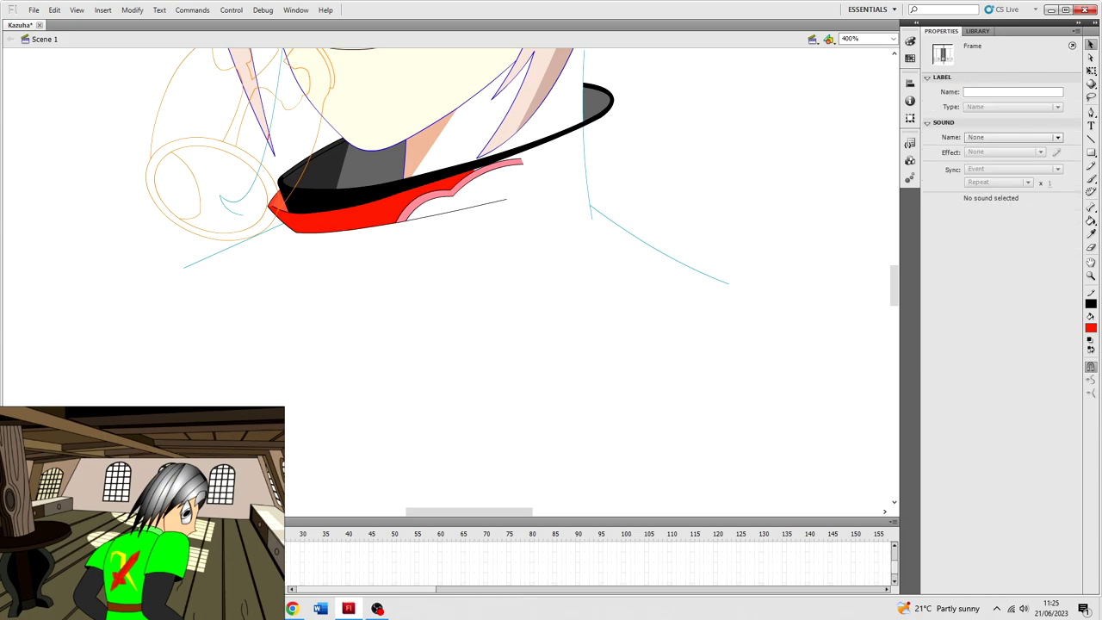
# Paste the gold ornament in place on a separate Gold pin layer and move it up and slightly right to overlap the collar's edge.
pyautogui.hotkey('ctrl', 'shift', 'v')
pyautogui.hotkey('shift', 'Up')
pyautogui.hotkey('shift', 'Up')
pyautogui.hotkey('shift', 'Up')
pyautogui.hotkey('shift', 'Up')
pyautogui.hotkey('shift', 'Up')
pyautogui.hotkey('shift', 'Up')
pyautogui.hotkey('shift', 'Up')
pyautogui.hotkey('shift', 'Up')
pyautogui.hotkey('shift', 'Up')
pyautogui.hotkey('shift', 'Up')
pyautogui.hotkey('shift', 'Right')
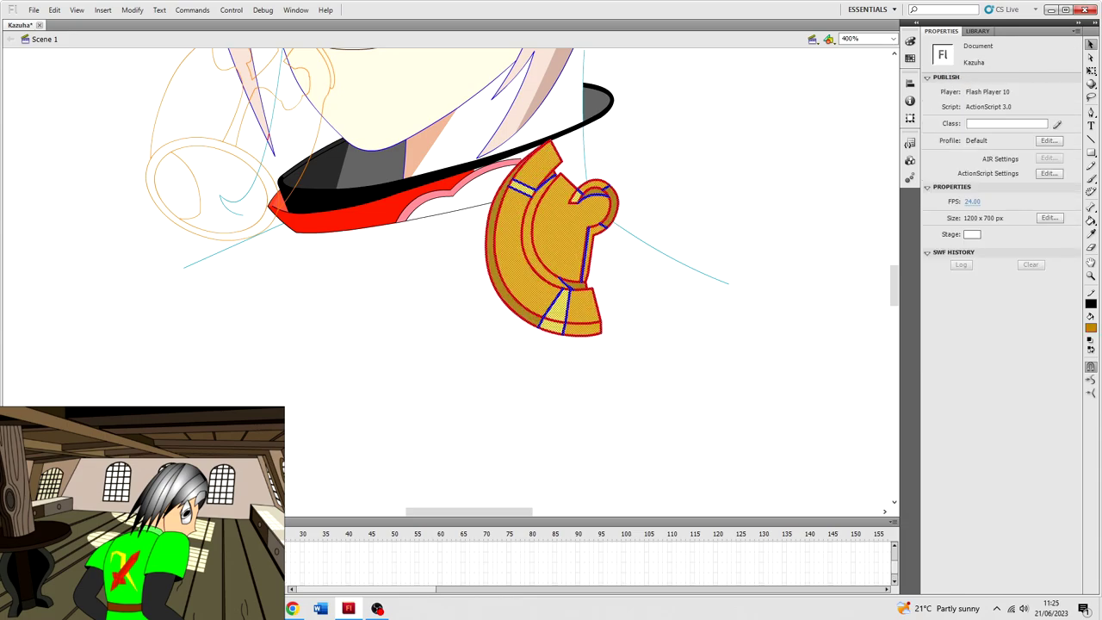
pyautogui.press('Right')
pyautogui.press('Up')
pyautogui.press('Right')
pyautogui.press('Up')
pyautogui.press('Up')
pyautogui.press('Up')
pyautogui.press('Up')
pyautogui.click(358, 432)
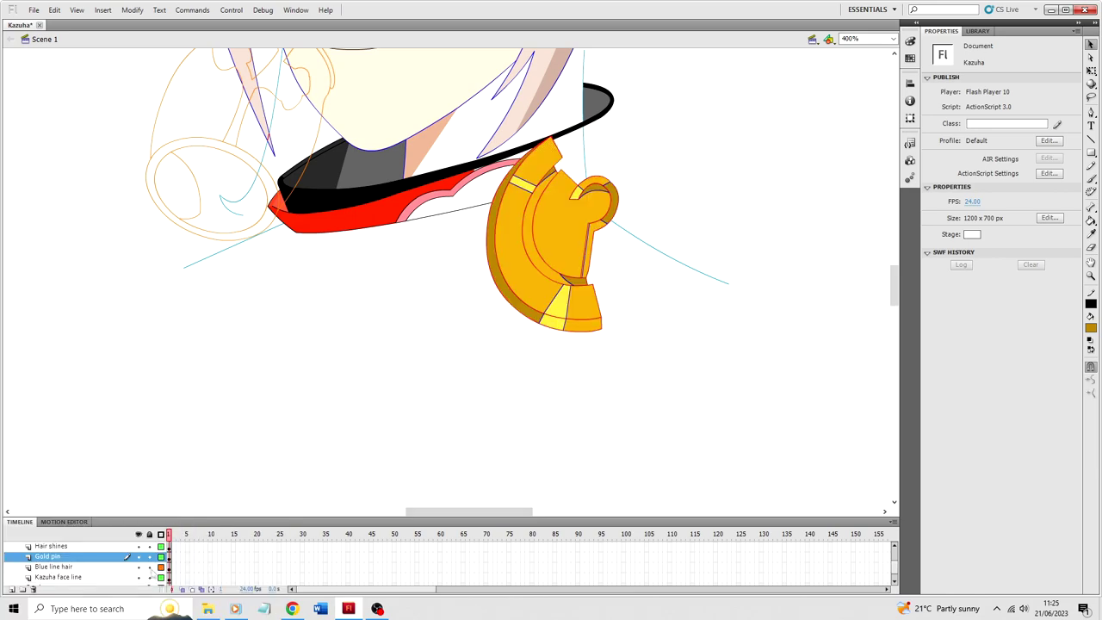
# Show the Gold pin layer as outlines, lock it, and extend the line under the collar to the blue neck line.
pyautogui.click(161, 557)
pyautogui.click(149, 557)
pyautogui.moveTo(507, 200); pyautogui.dragTo(588, 180)
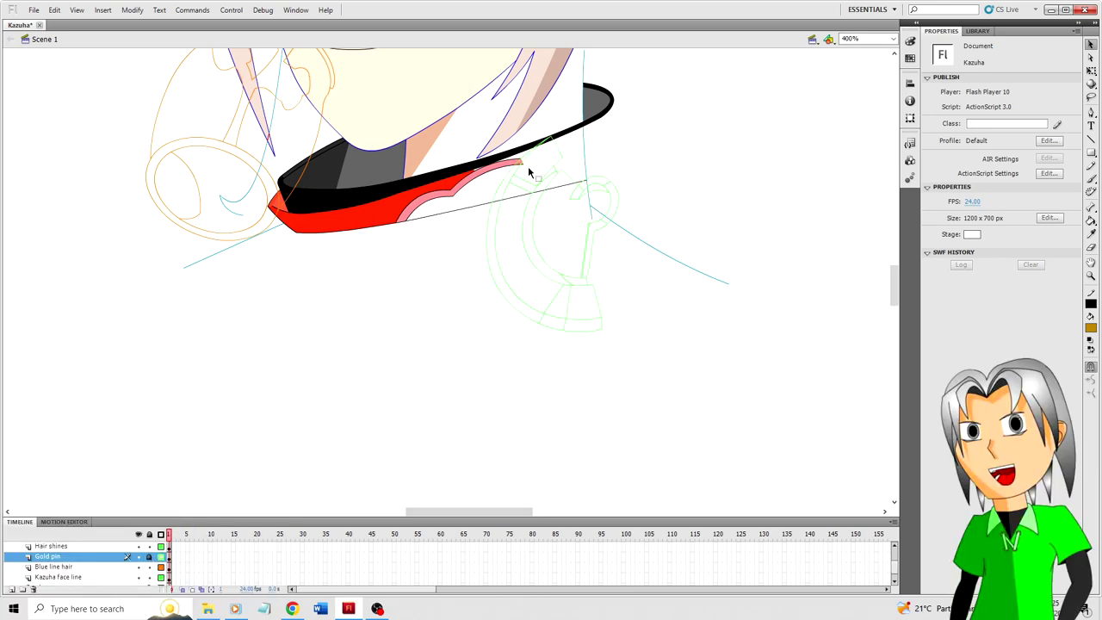
pyautogui.press('n')
pyautogui.press('v')
pyautogui.click(494, 166)
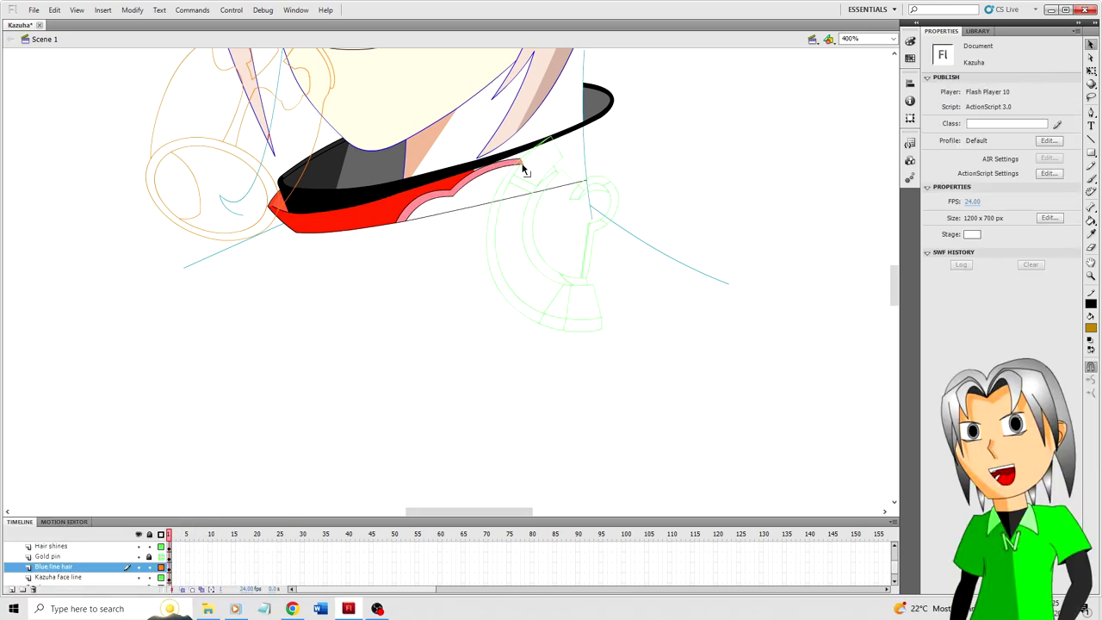
# Draw an arc from the pink band's right end to the end of the extended line and delete the blue line piece beneath the collar.
pyautogui.press('n')
pyautogui.moveTo(522, 163)
pyautogui.mouseDown()
pyautogui.moveTo(597, 167)
pyautogui.moveTo(561, 162)
pyautogui.moveTo(587, 179)
pyautogui.mouseUp()
pyautogui.press('v')
pyautogui.click(584, 147)
pyautogui.press('Delete')
pyautogui.click(520, 161)
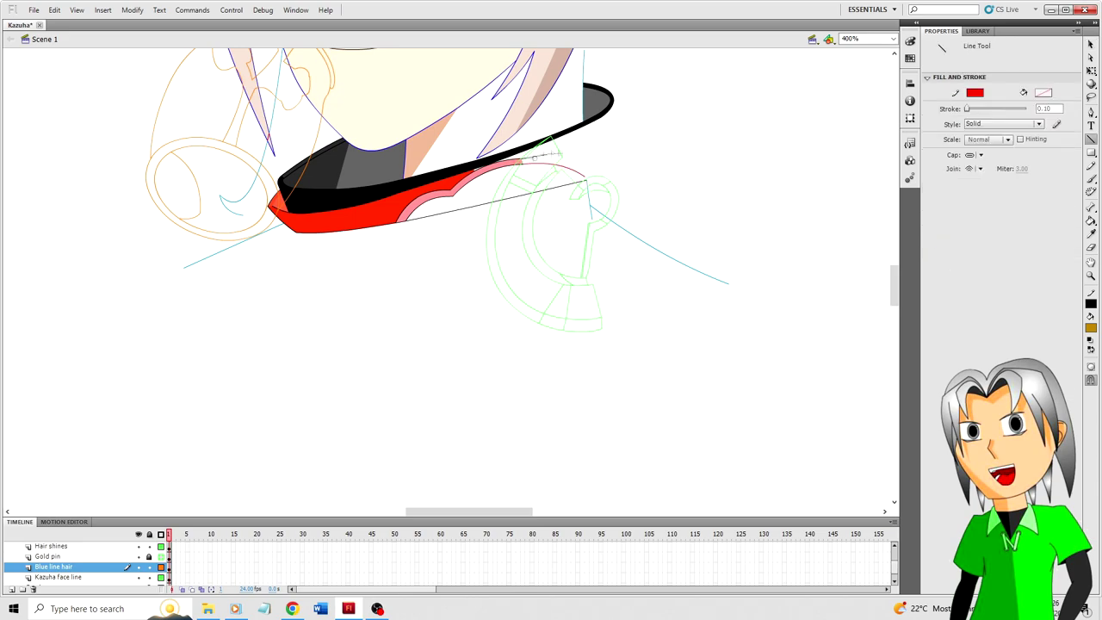
# Draw a second arc just above the new one and fill the area beneath the existing pink bands with red.
pyautogui.click(579, 150)
pyautogui.moveTo(568, 157); pyautogui.dragTo(569, 155)
pyautogui.moveTo(591, 159); pyautogui.dragTo(588, 168)
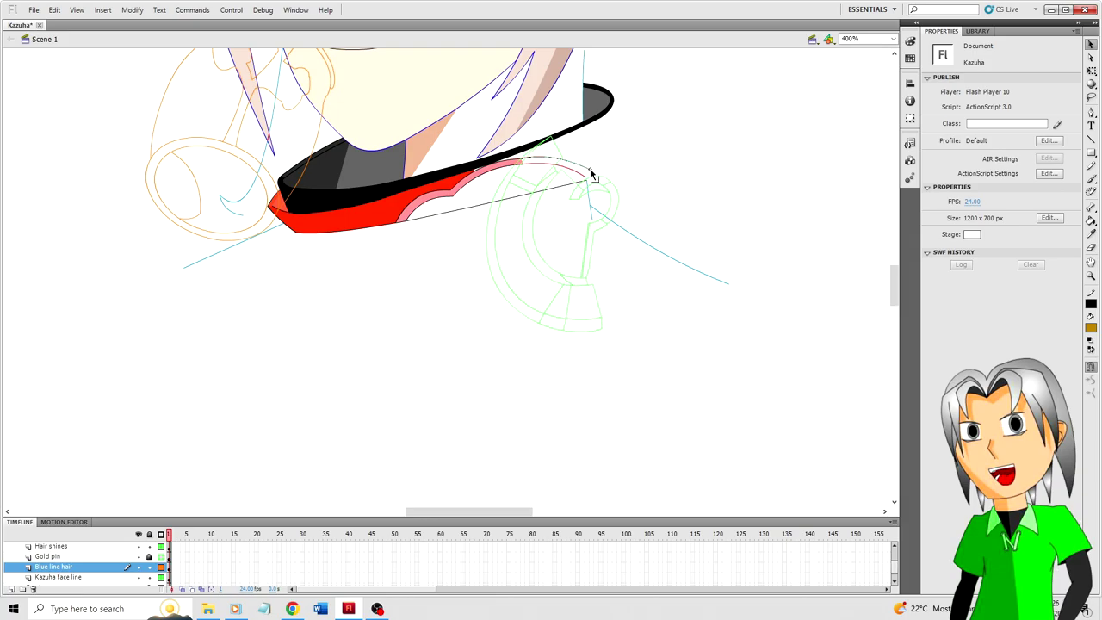
pyautogui.press('k')
pyautogui.click(522, 174)
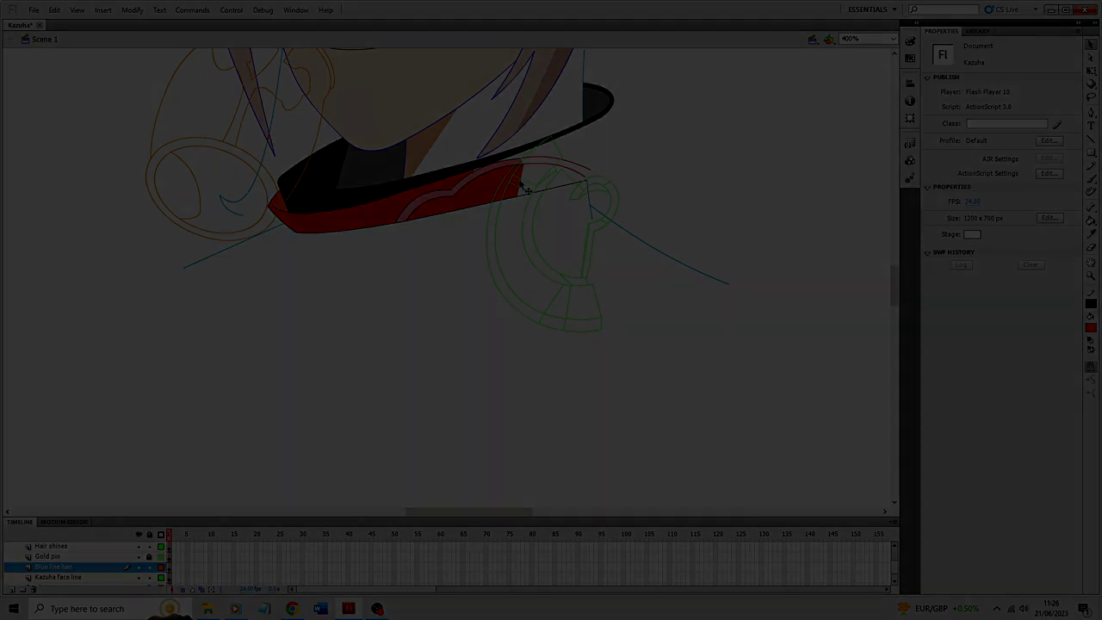